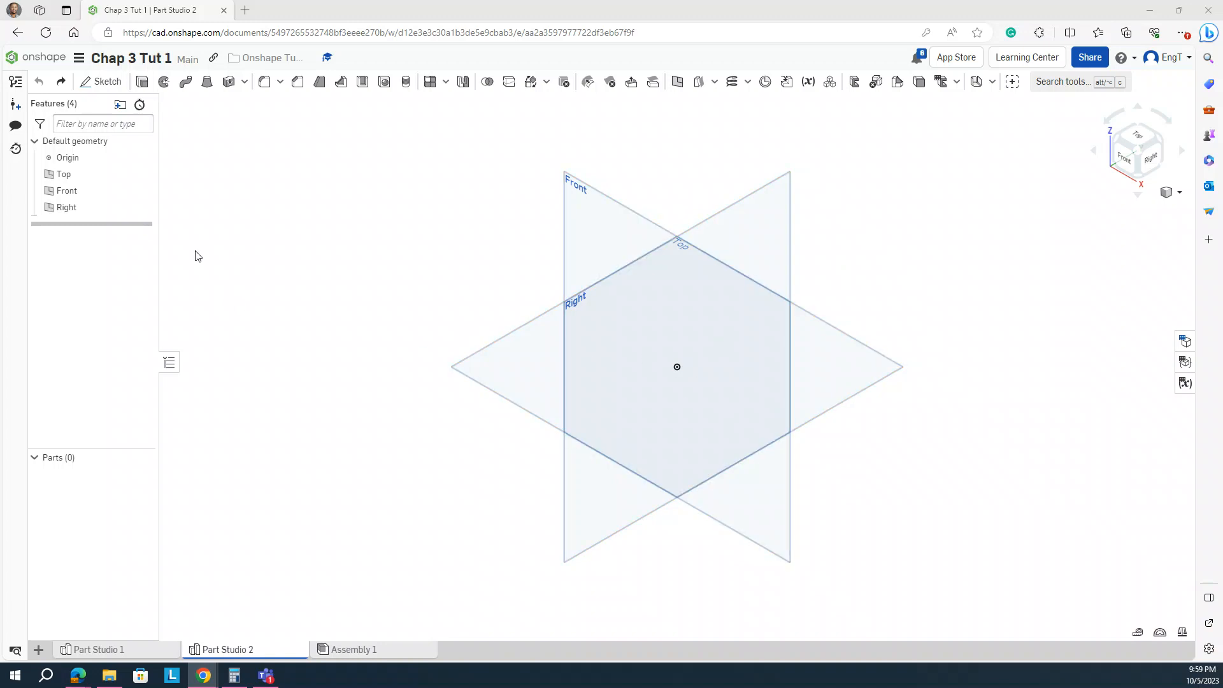
Start a sketch on the Front plane, hide all planes, and view the sketch plane from the front.
left_click(100, 81)
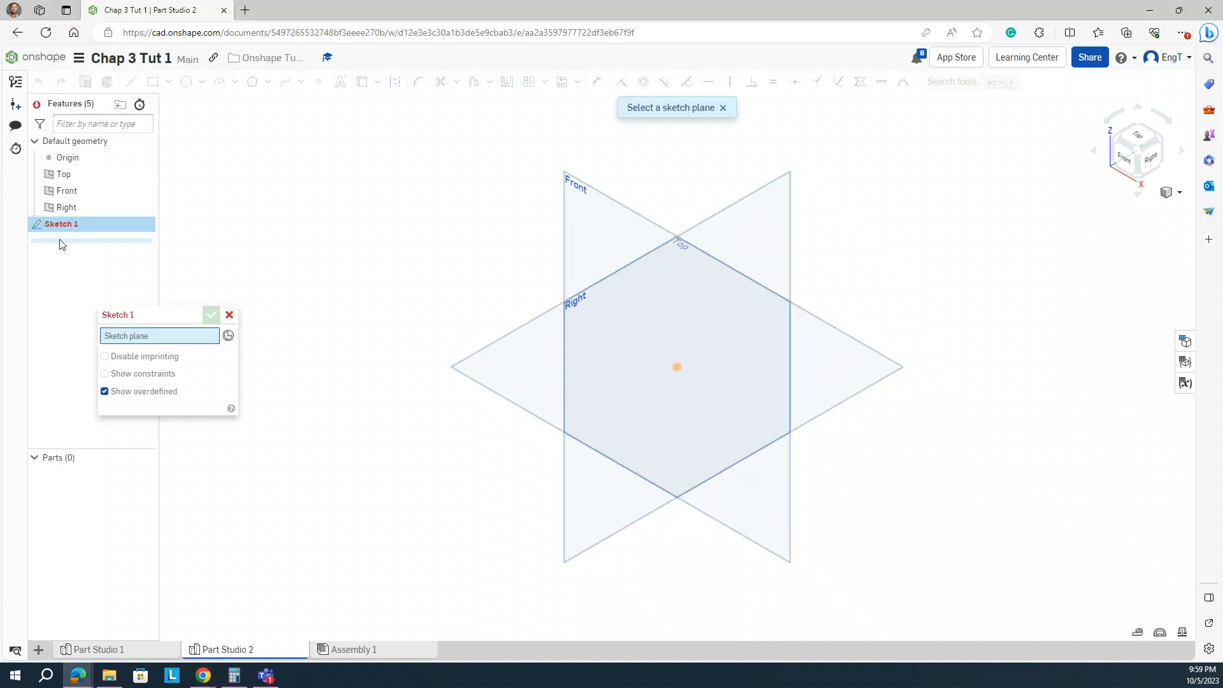
left_click(72, 192)
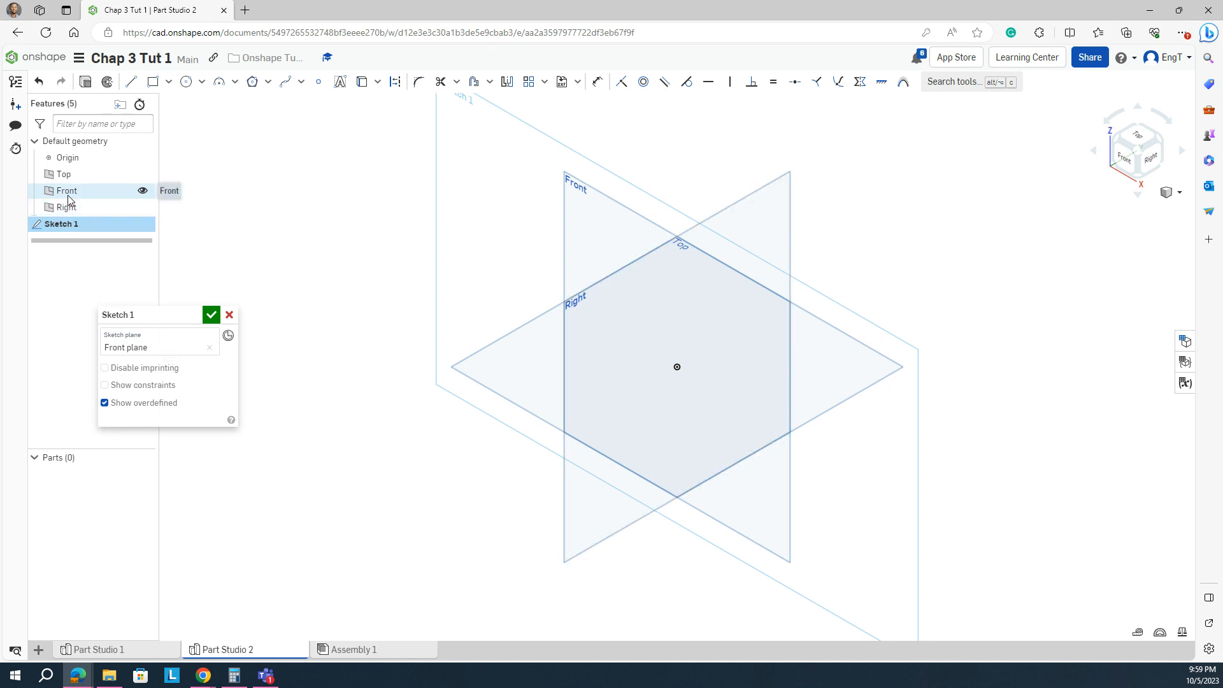
right_click(71, 193)
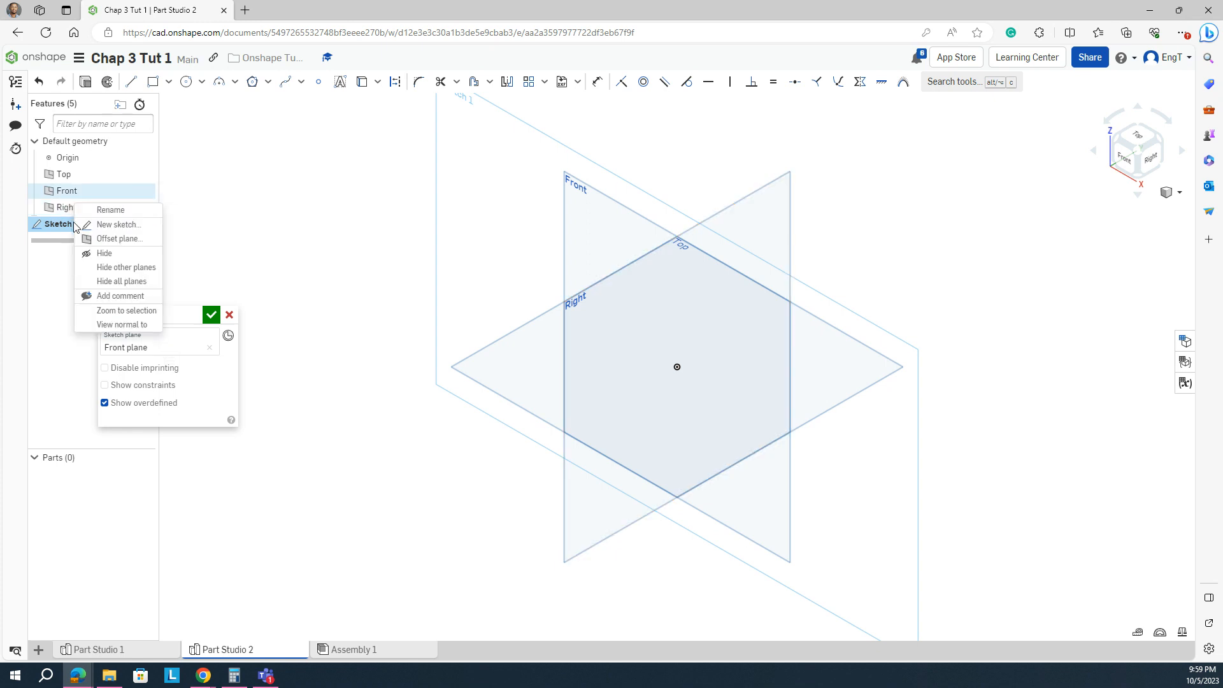
left_click(104, 283)
left_click(1128, 172)
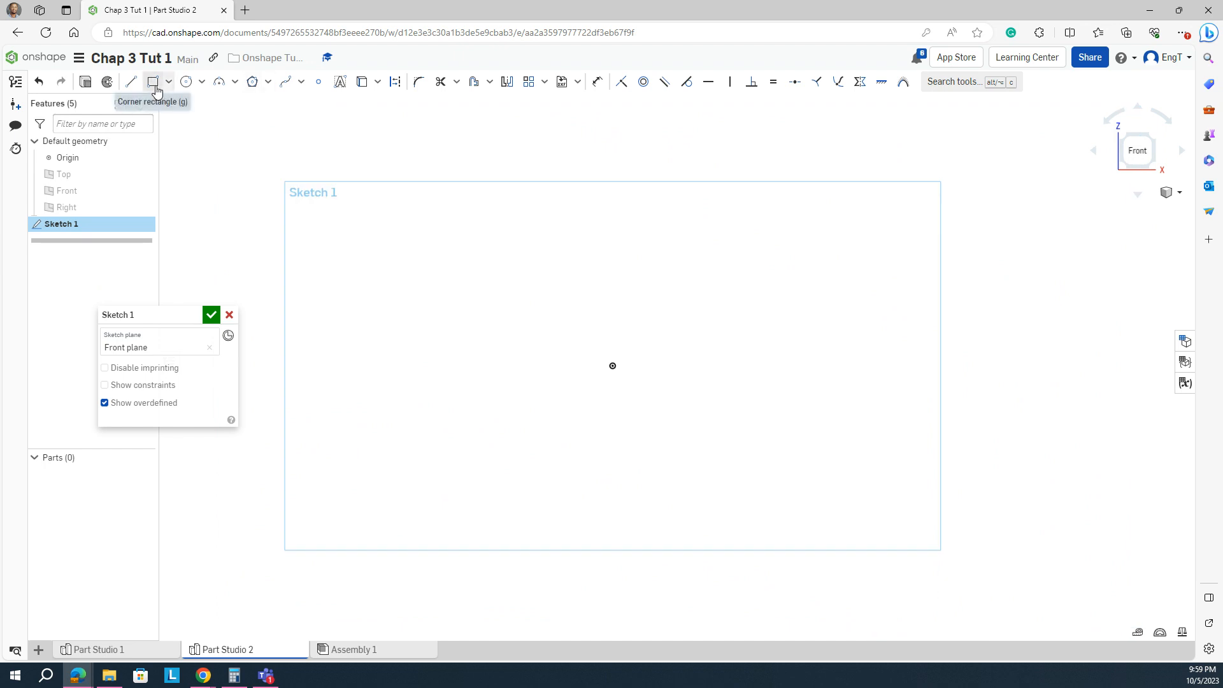
Sketch a corner rectangle upward from the origin, about 38 mm wide and 101 mm high.
left_click(153, 81)
left_click(611, 364)
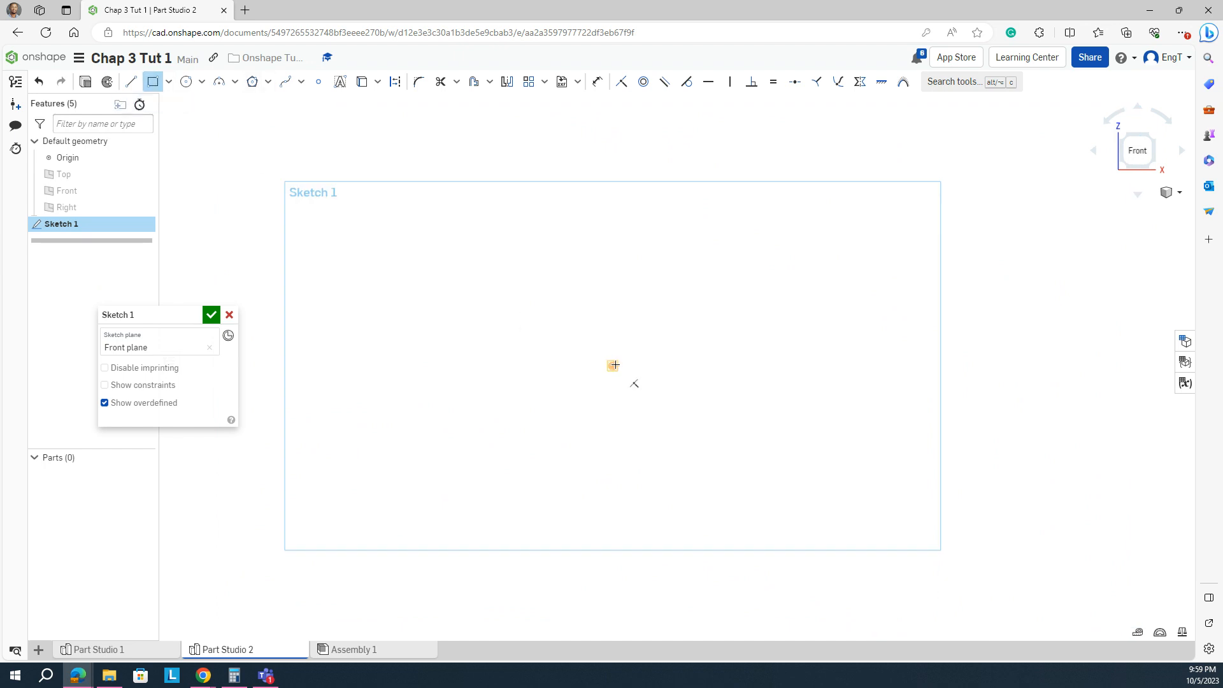
left_click(689, 159)
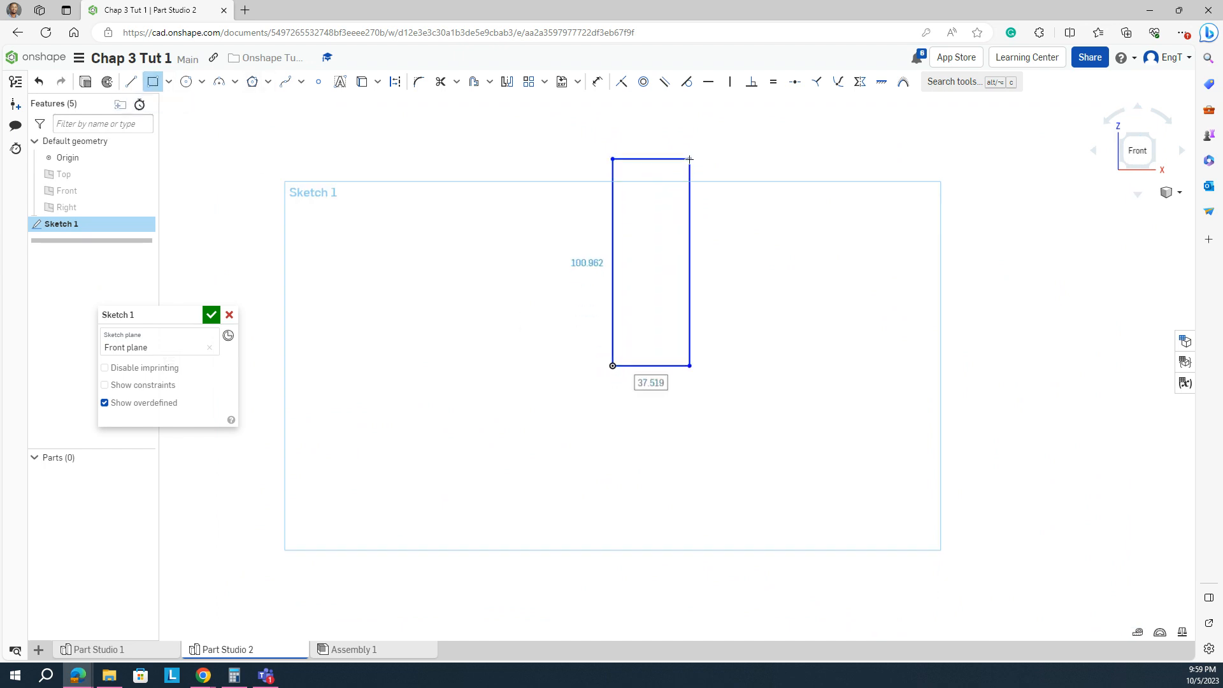
Dimension the height of the rectangle as 100 mm.
key("d")
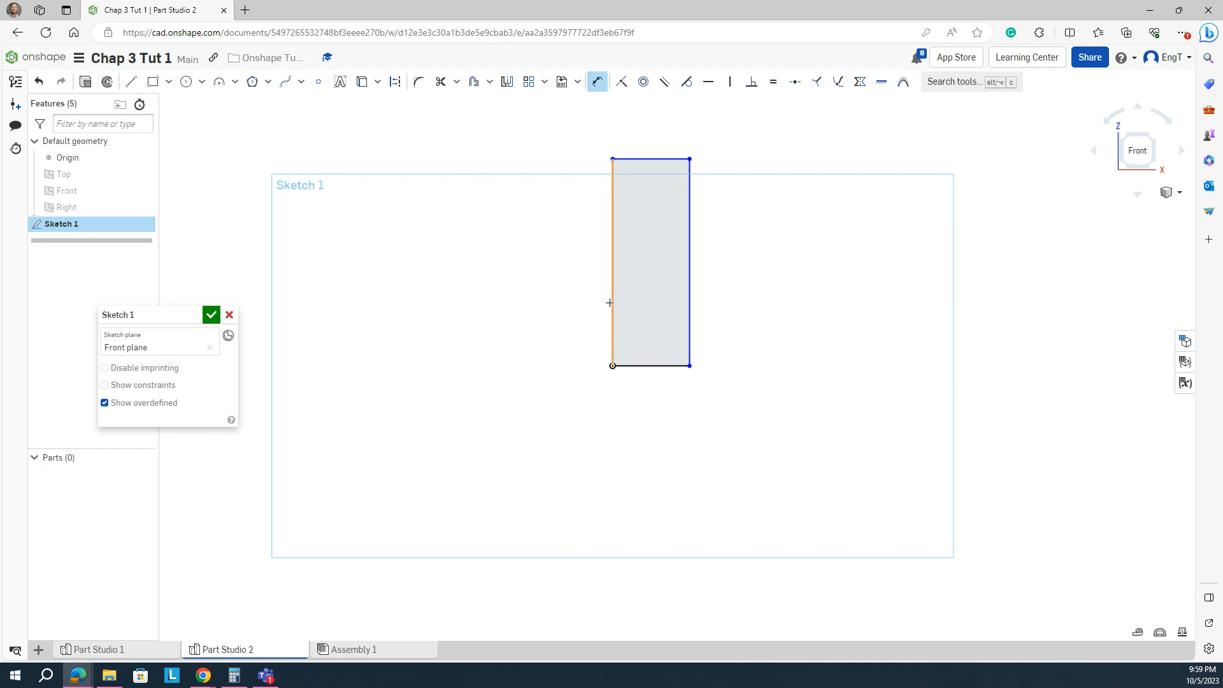
left_click(613, 299)
left_click(551, 250)
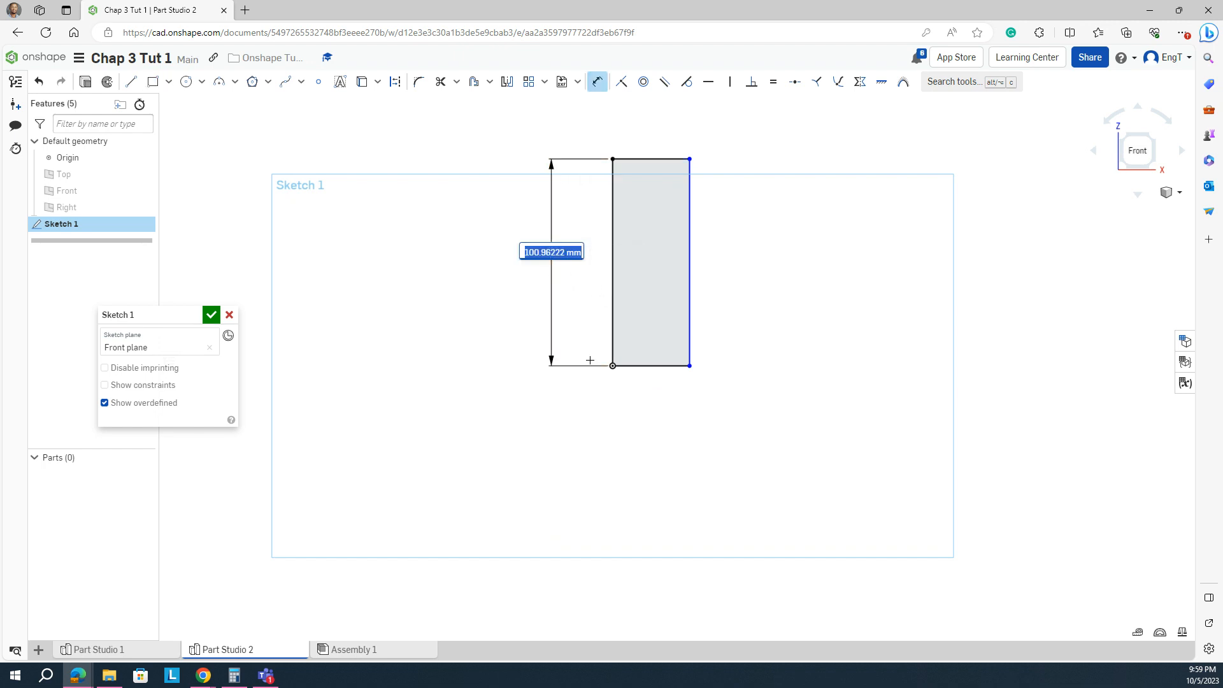
type("100")
key("Return")
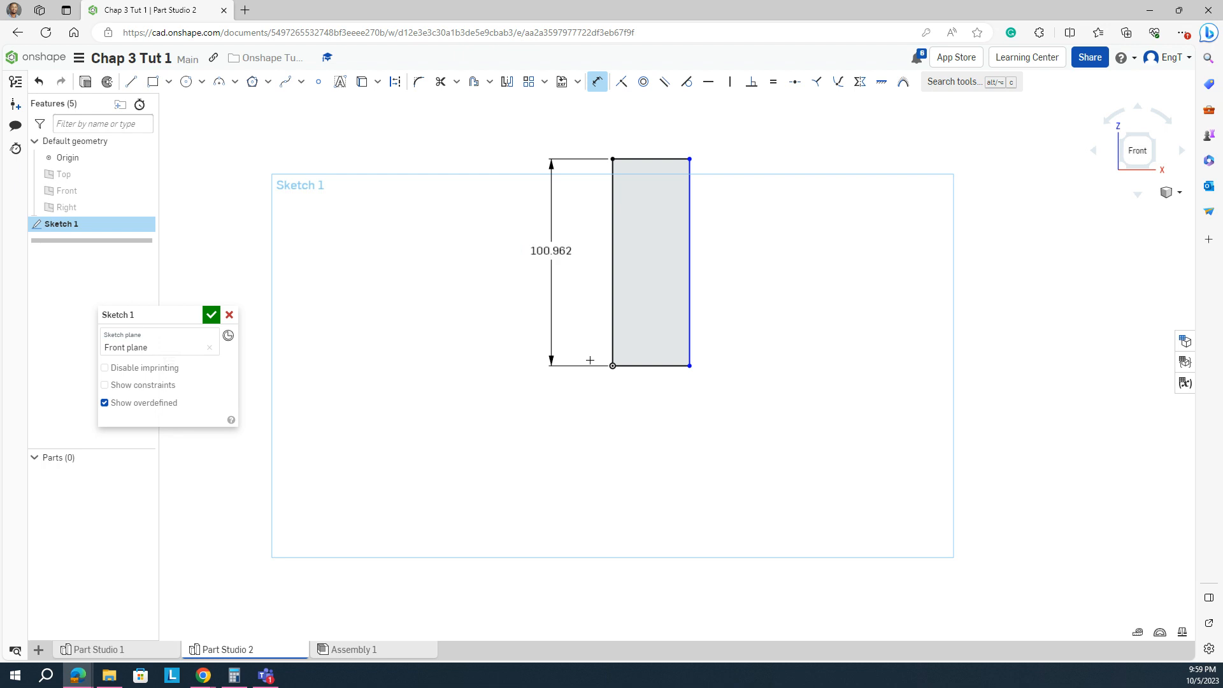
Dimension the width of the rectangle as 25 mm and finish the sketch.
left_click(669, 366)
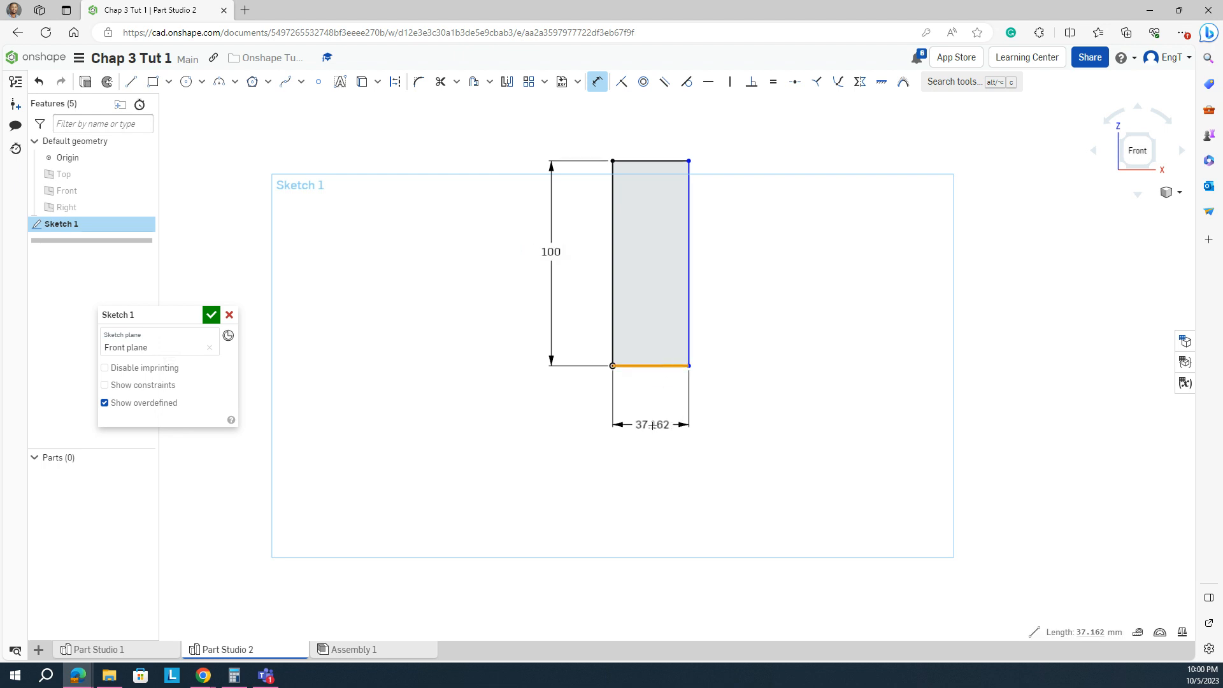
left_click(653, 424)
type("2")
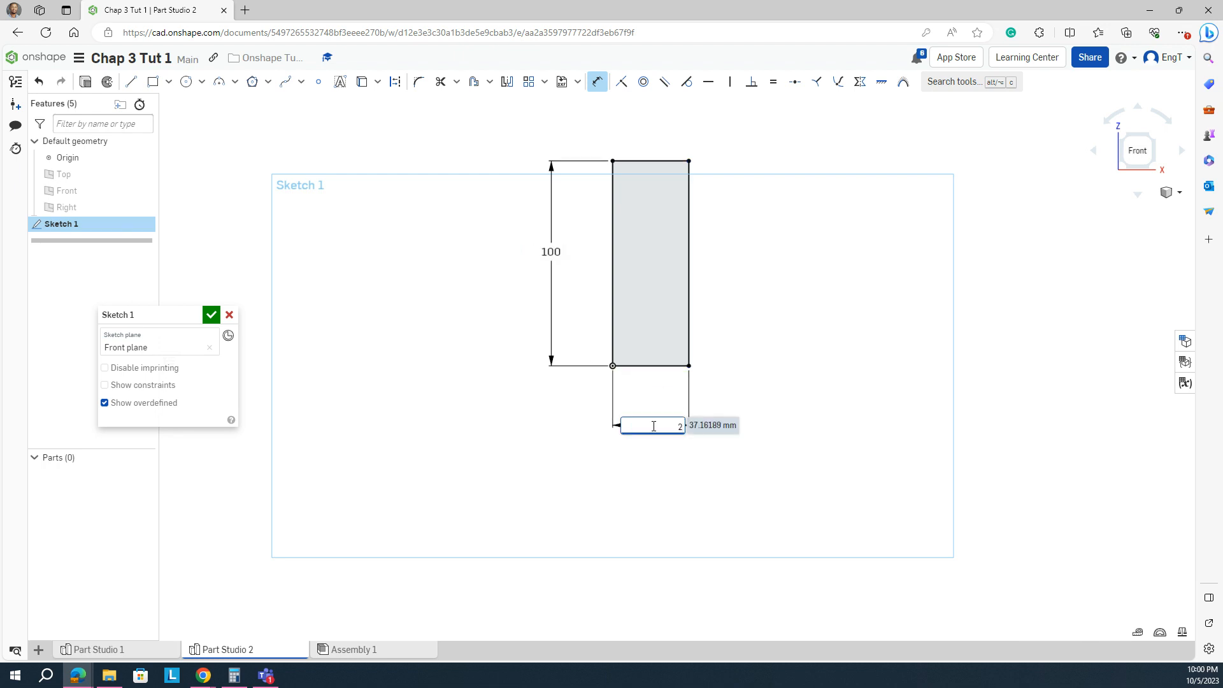
type("5")
key("Return")
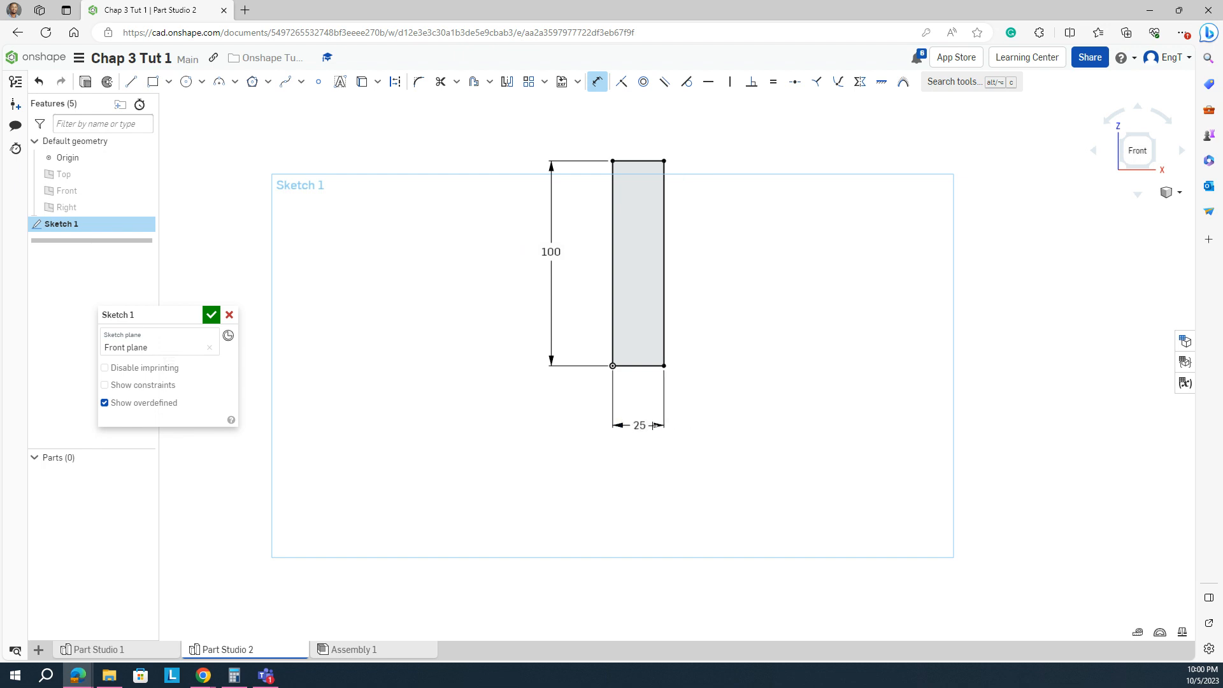
left_click(211, 314)
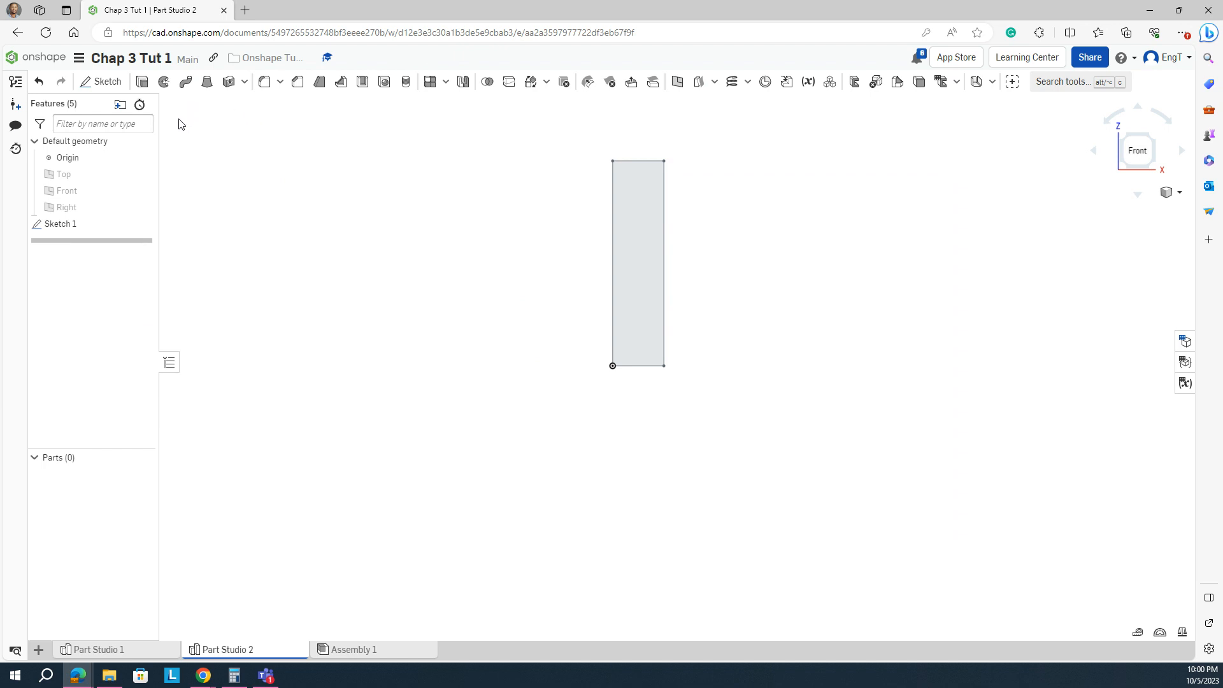
Set up a full solid Revolve of the rectangle about its short bottom edge.
left_click(164, 83)
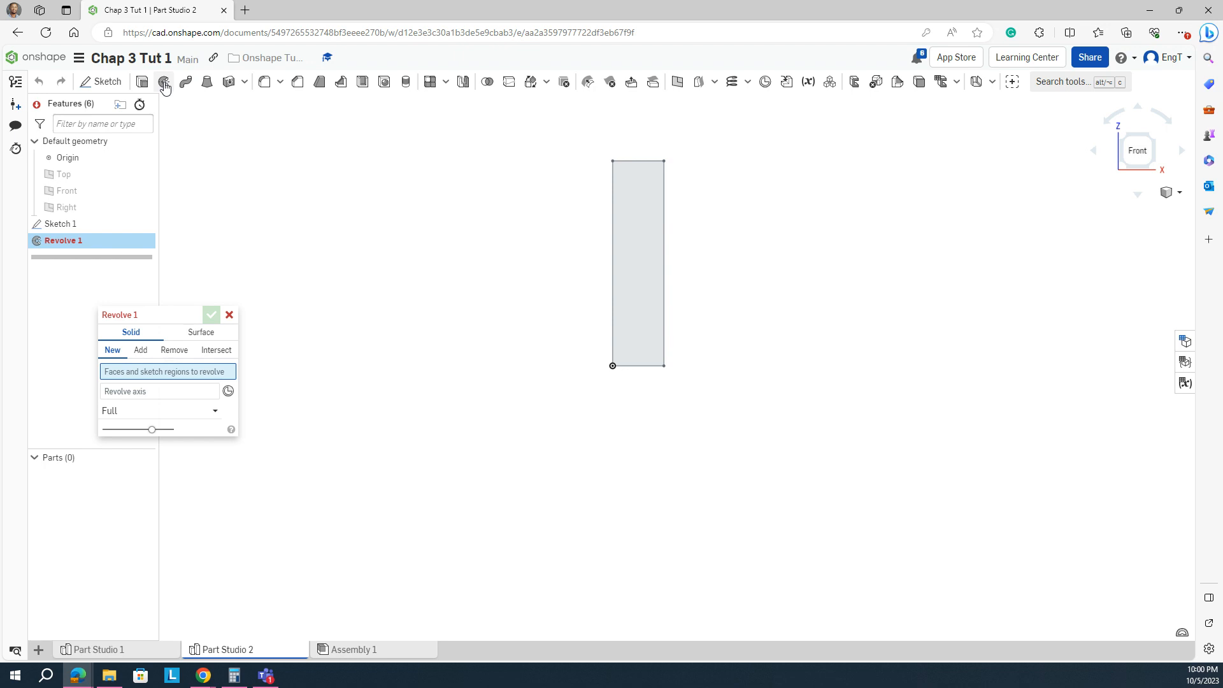
left_click(626, 268)
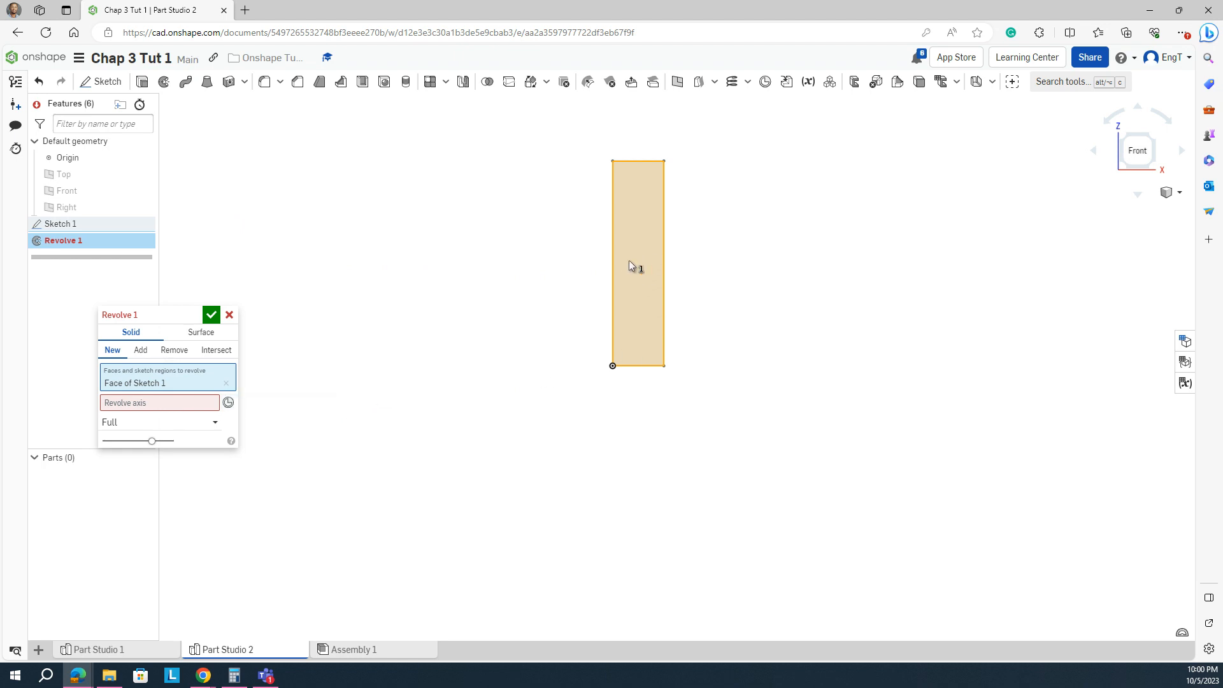
left_click(148, 405)
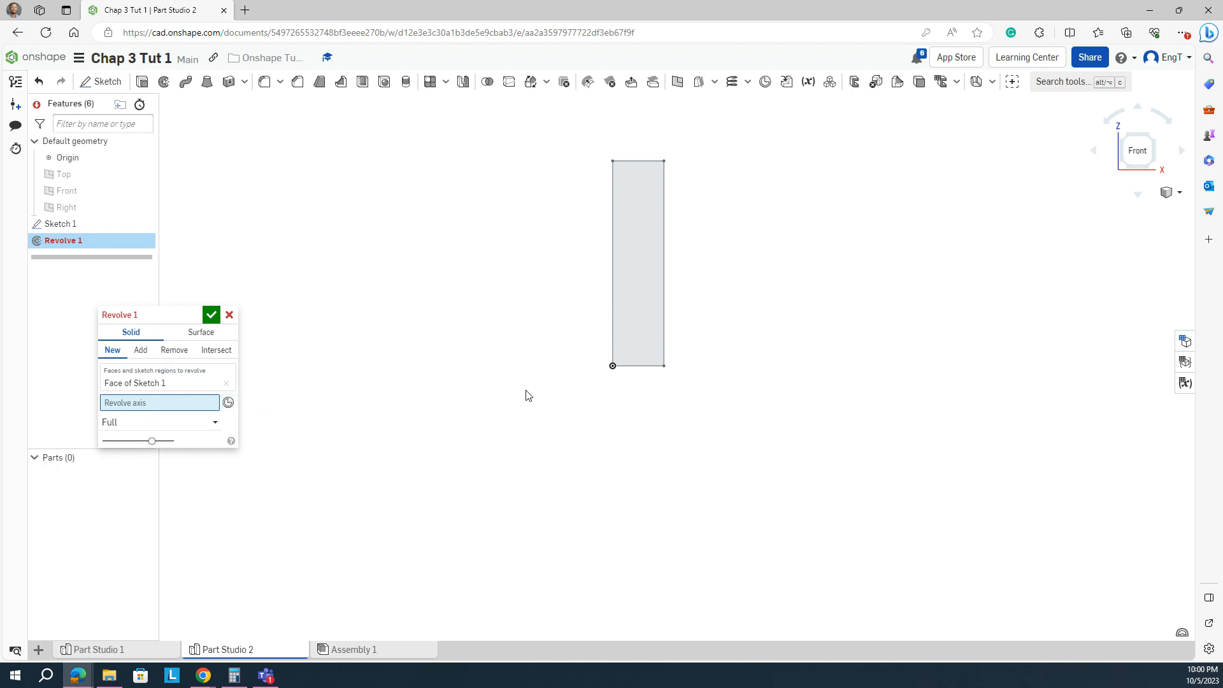
left_click(648, 367)
right_click_drag(736, 382, 710, 381)
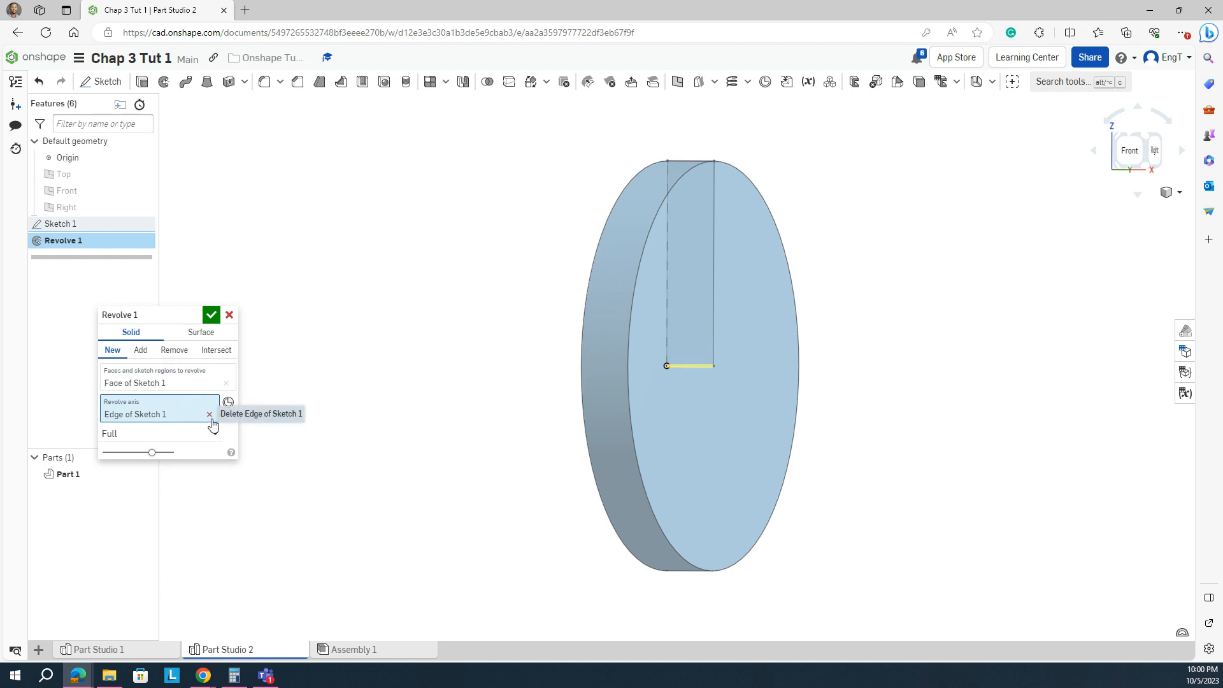
Replace the revolve axis with the rectangle's long vertical edge through the origin.
left_click(210, 416)
left_click(211, 418)
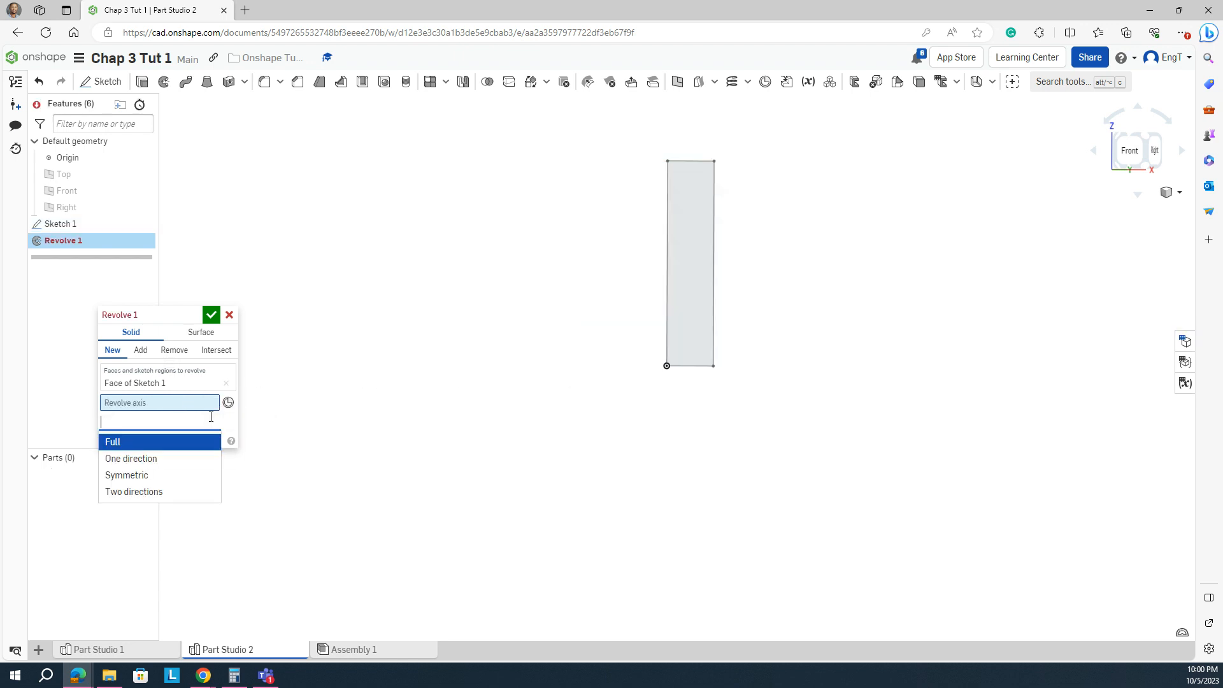
left_click(667, 290)
mouse_move(502, 274)
right_mouse_down()
mouse_move(505, 300)
mouse_move(518, 281)
right_mouse_up()
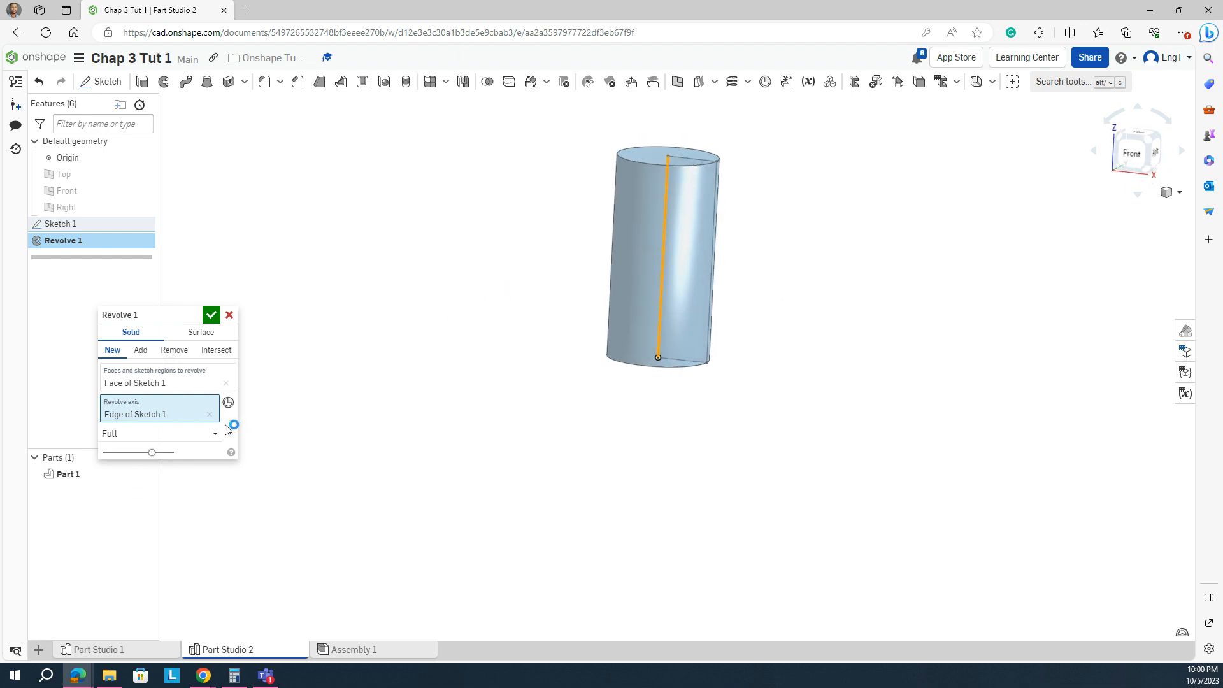
Change the revolve type to One direction and widen the revolve angle to about 147 degrees.
left_click(201, 438)
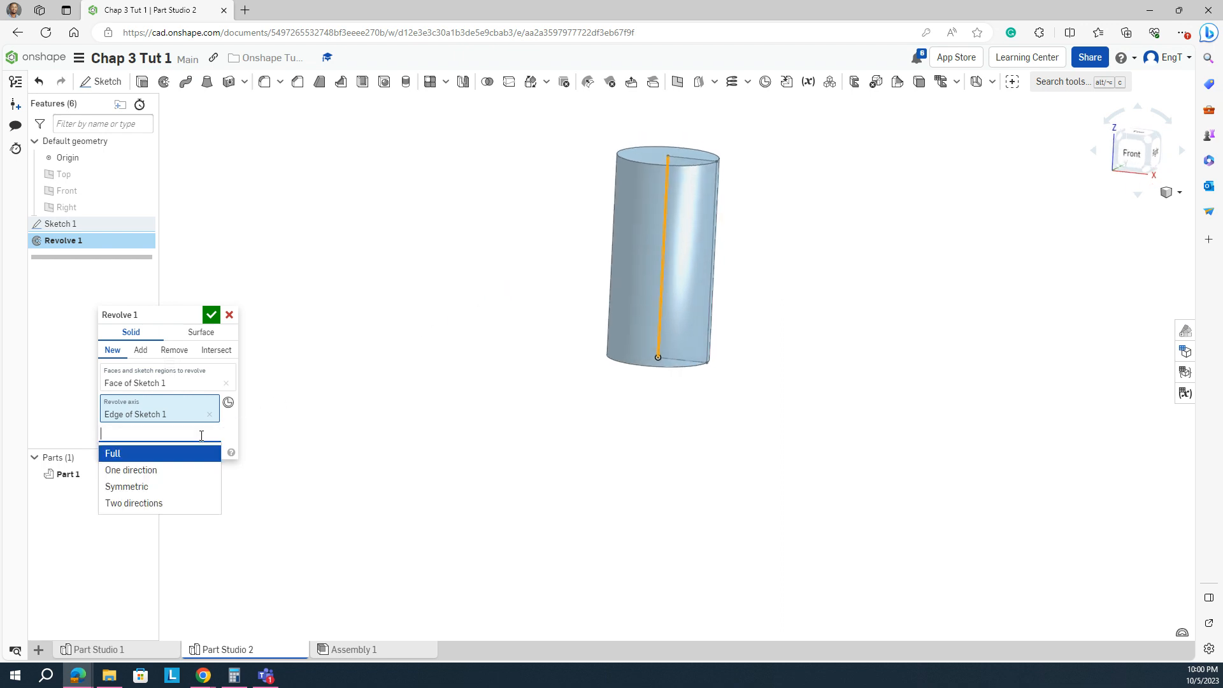
left_click(178, 479)
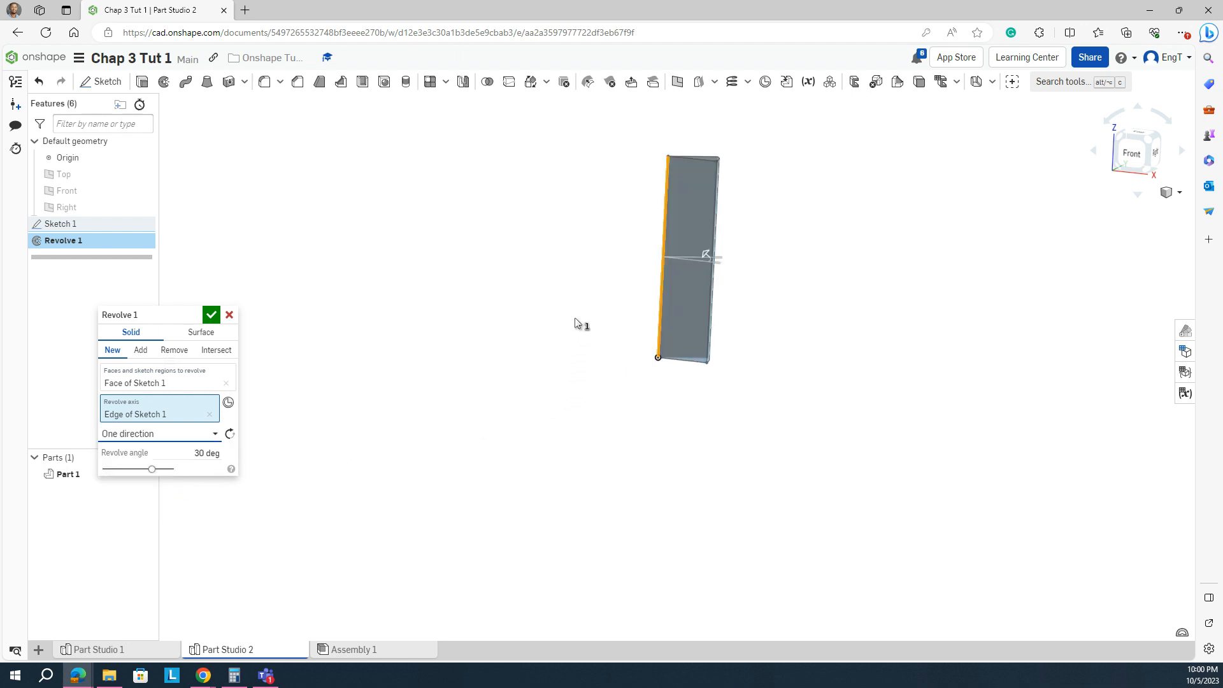
right_click_drag(589, 326, 501, 342)
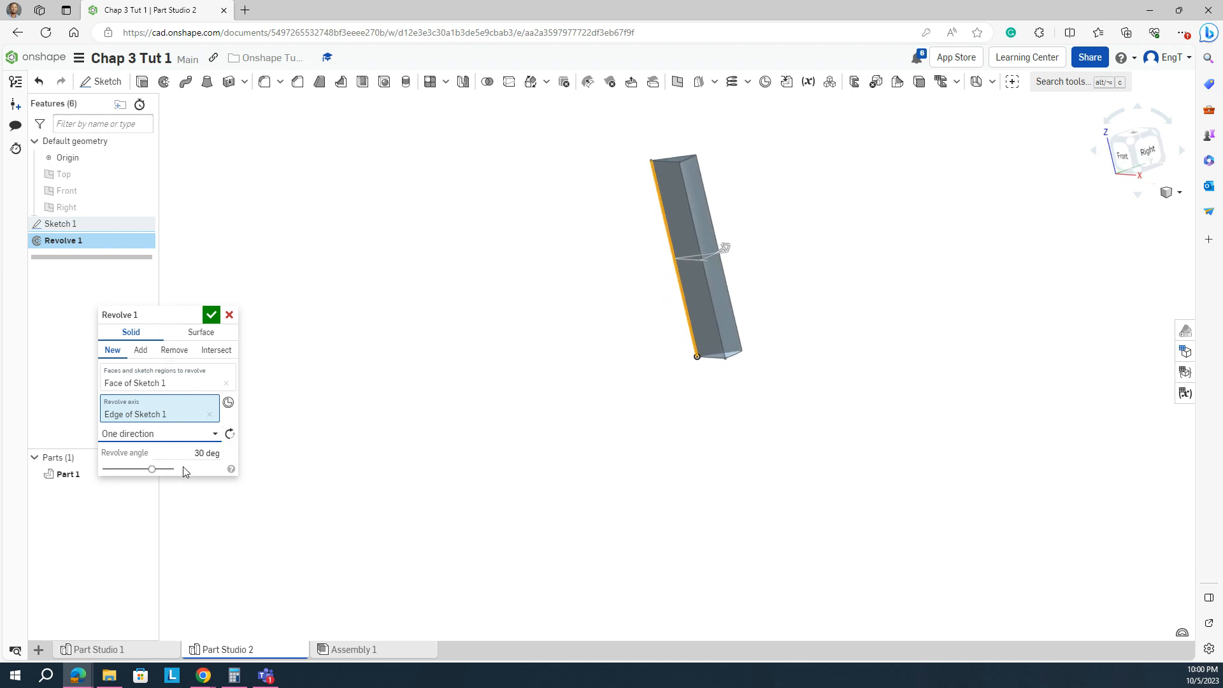
mouse_move(631, 303)
right_mouse_down()
mouse_move(591, 308)
mouse_move(617, 303)
right_mouse_up()
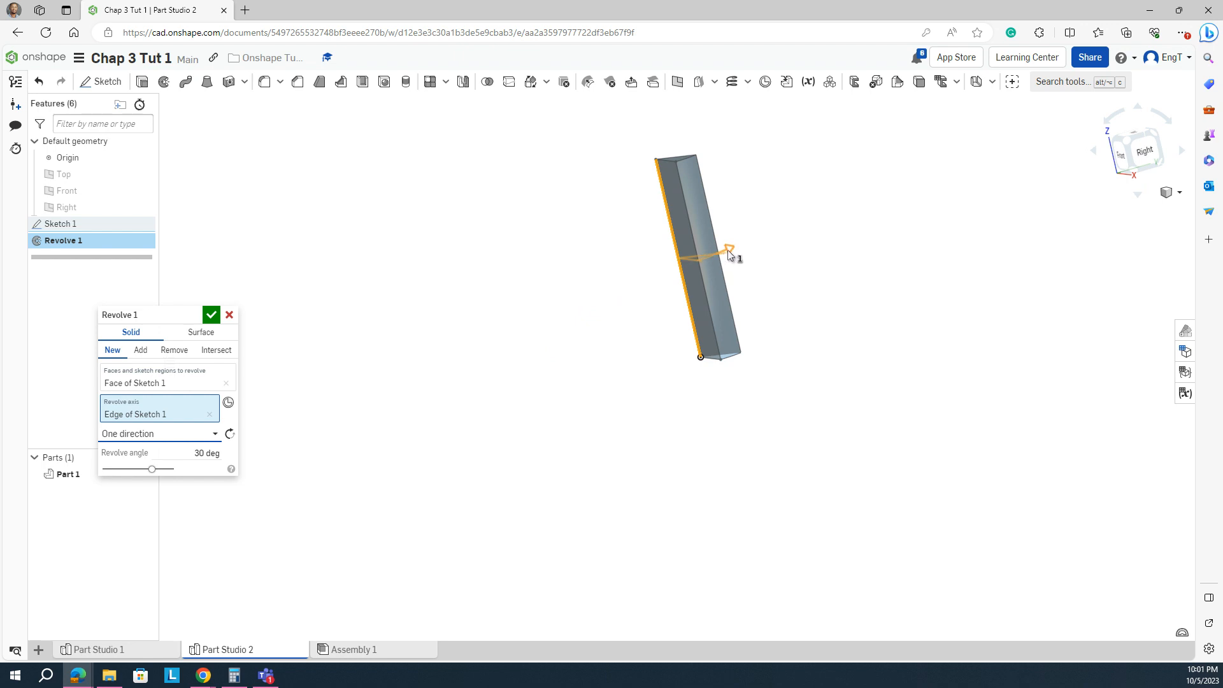
left_click_drag(727, 250, 624, 255)
right_click_drag(575, 239, 609, 284)
left_click_drag(619, 237, 613, 212)
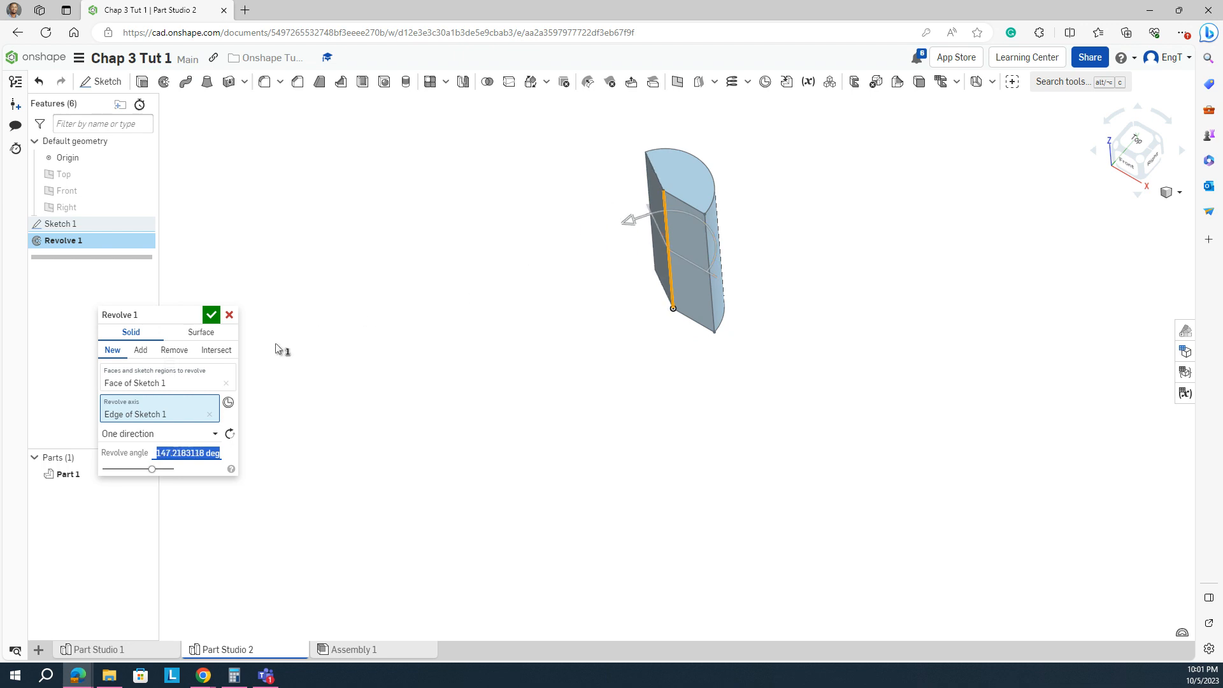
Reselect the vertical edge as axis with the Two directions type, adjusting the revolve angles to about 217 and 102 degrees.
left_click(210, 415)
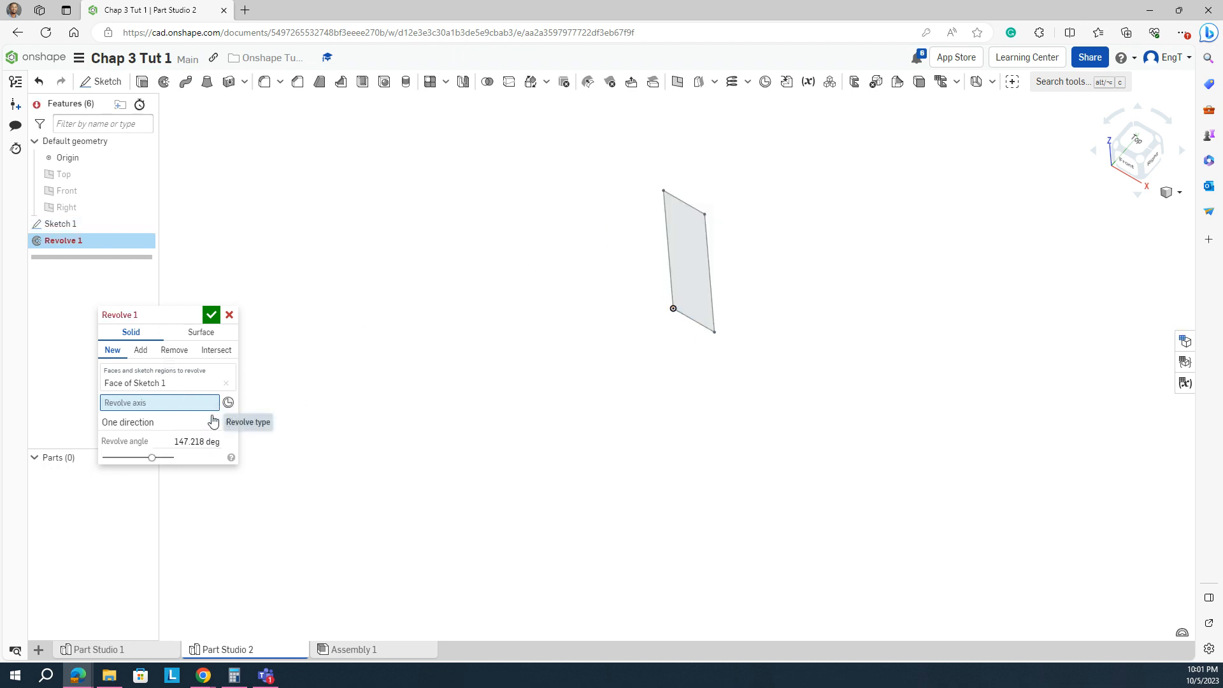
left_click(195, 428)
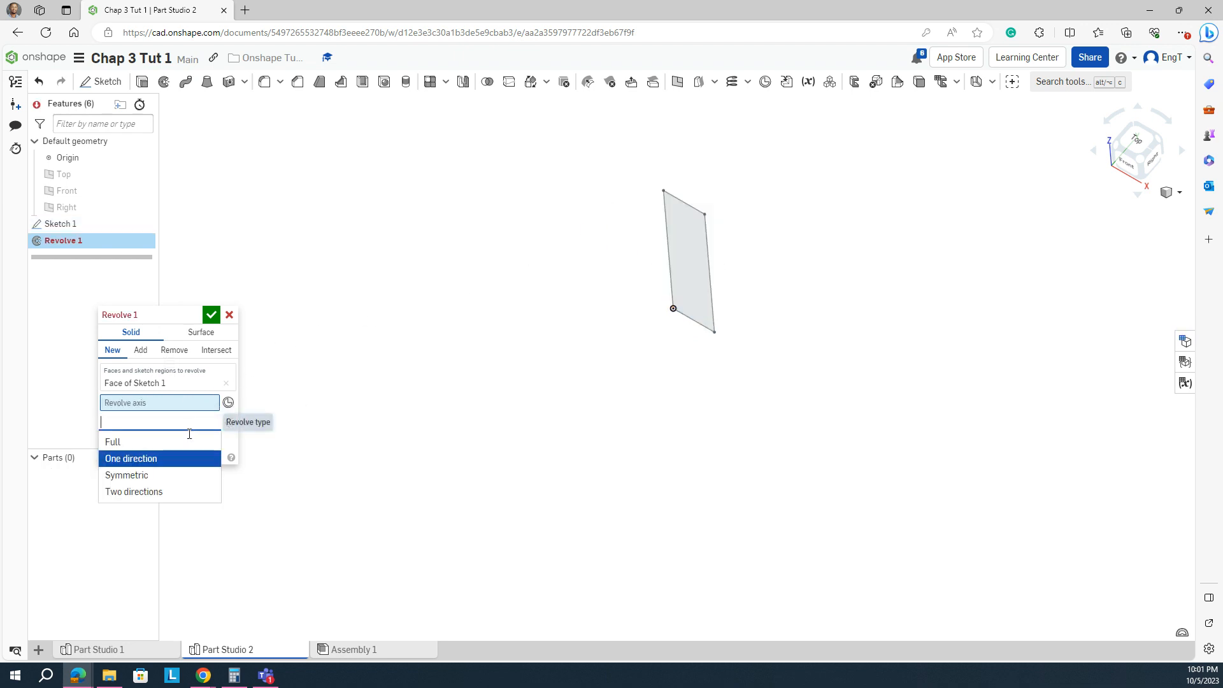
left_click(150, 492)
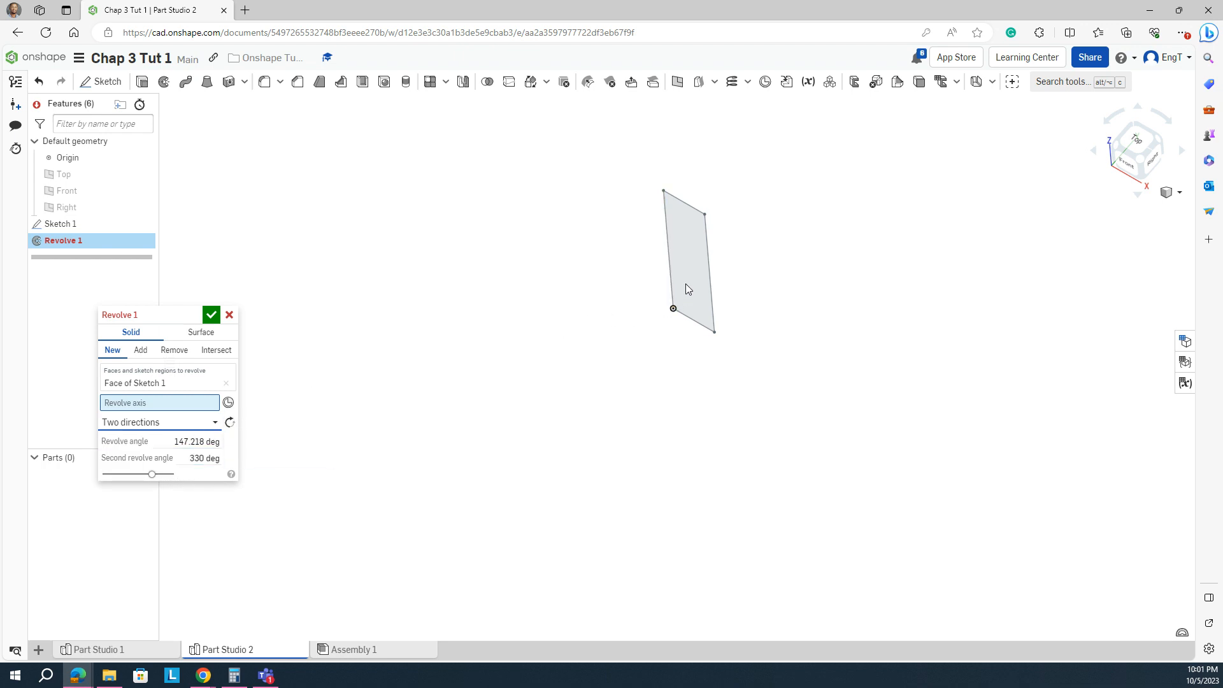
left_click(670, 271)
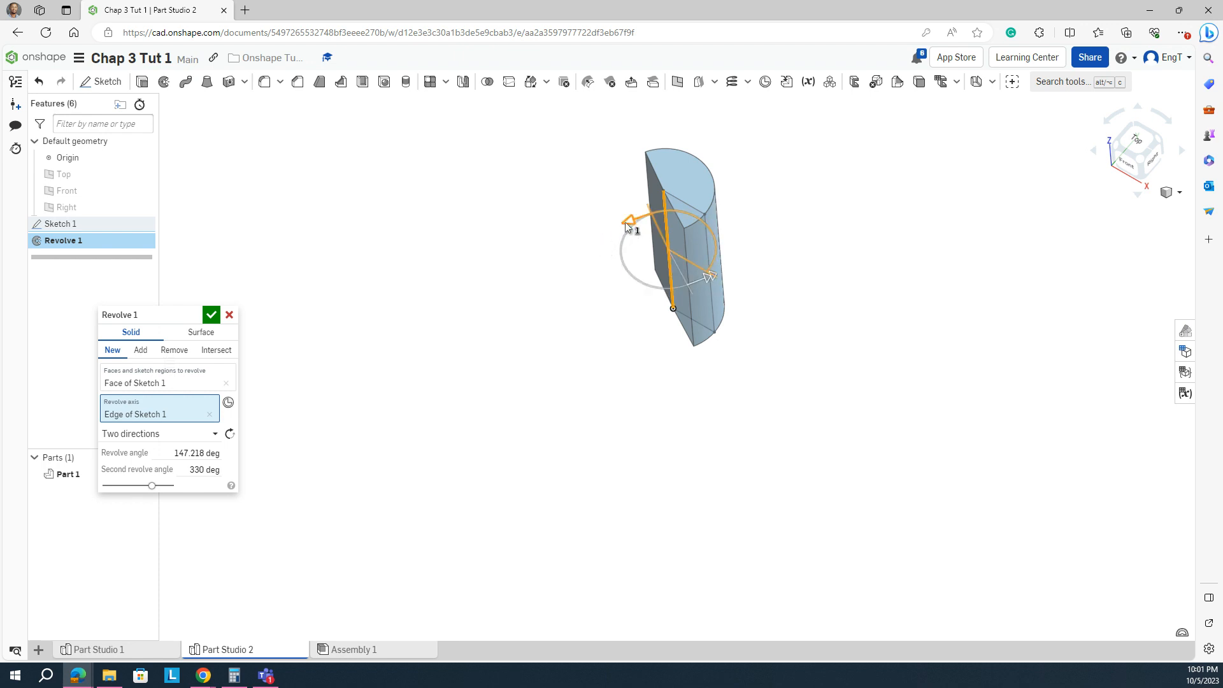
left_click_drag(625, 222, 615, 287)
left_click_drag(715, 276, 661, 146)
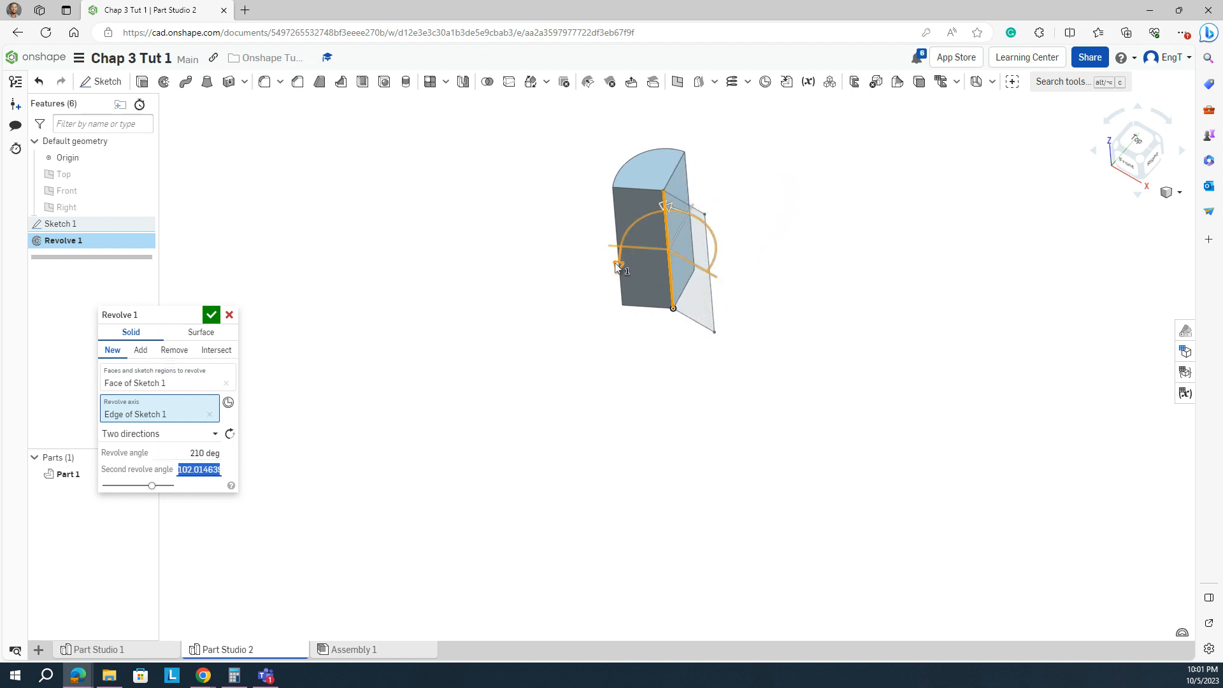
left_click_drag(618, 275, 662, 307)
left_click(451, 370)
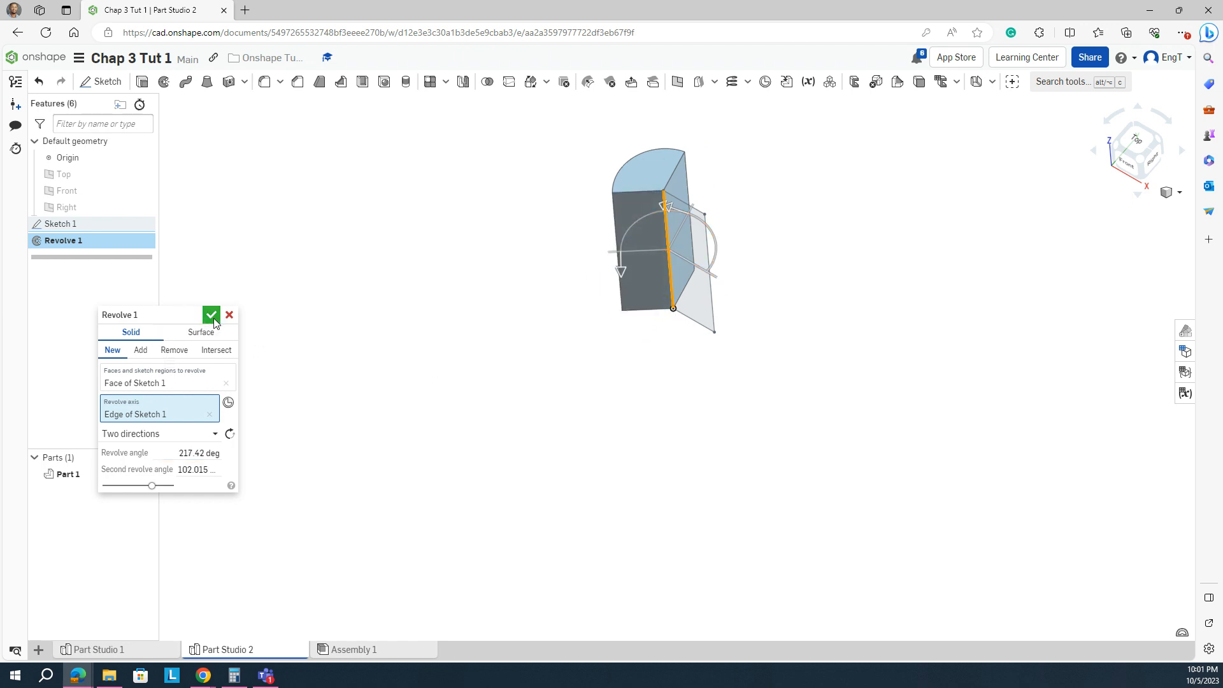
Set the revolve type to Full and accept the revolved cylinder.
left_click(191, 435)
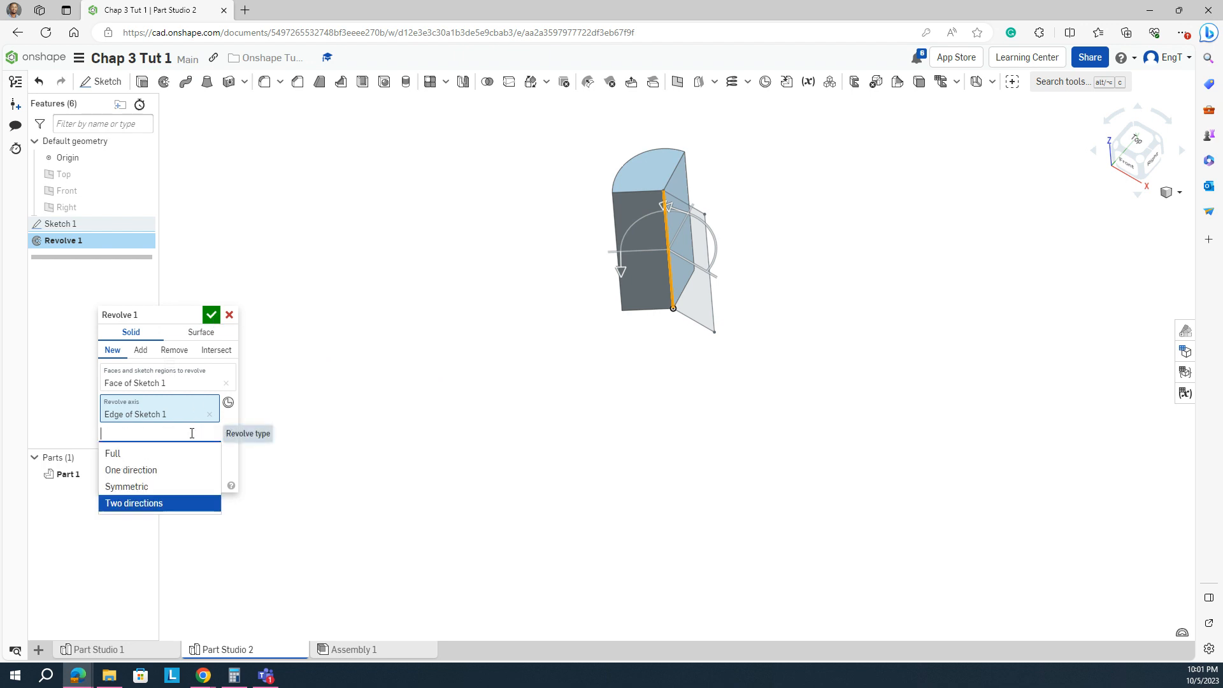
left_click(159, 453)
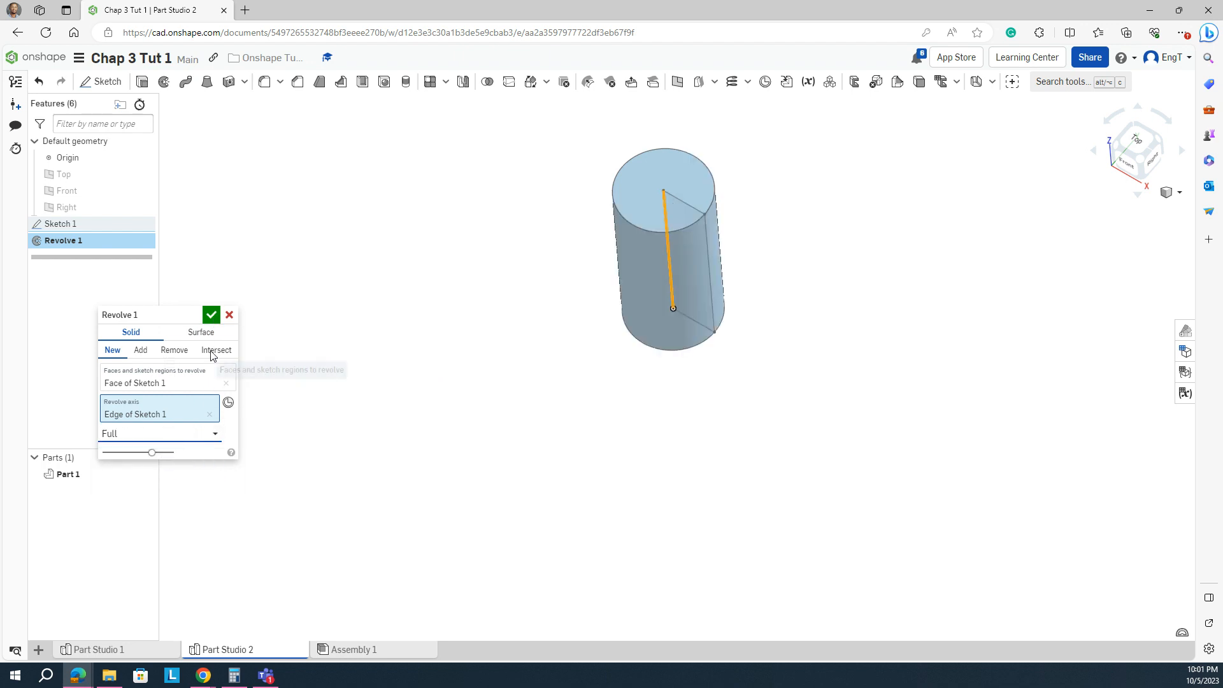
left_click(212, 316)
right_click_drag(470, 335, 491, 279)
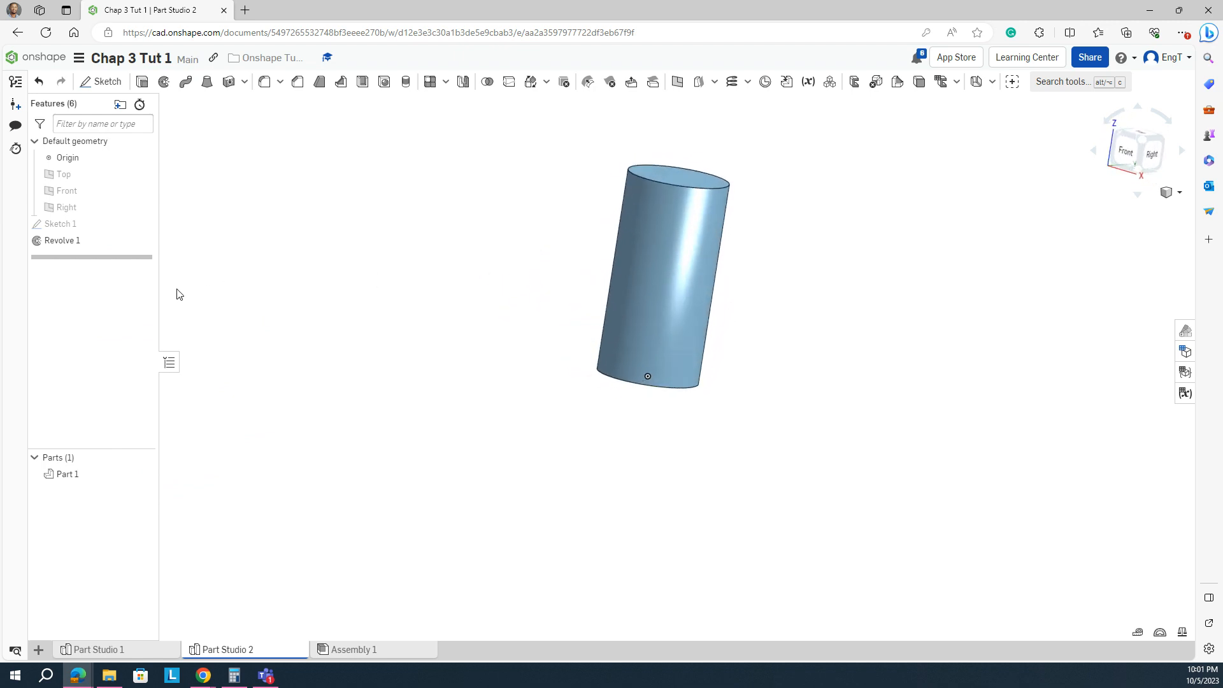
Start a sketch on the Front plane and draw a corner rectangle about 30 by 93 mm beside the cylinder.
left_click(104, 82)
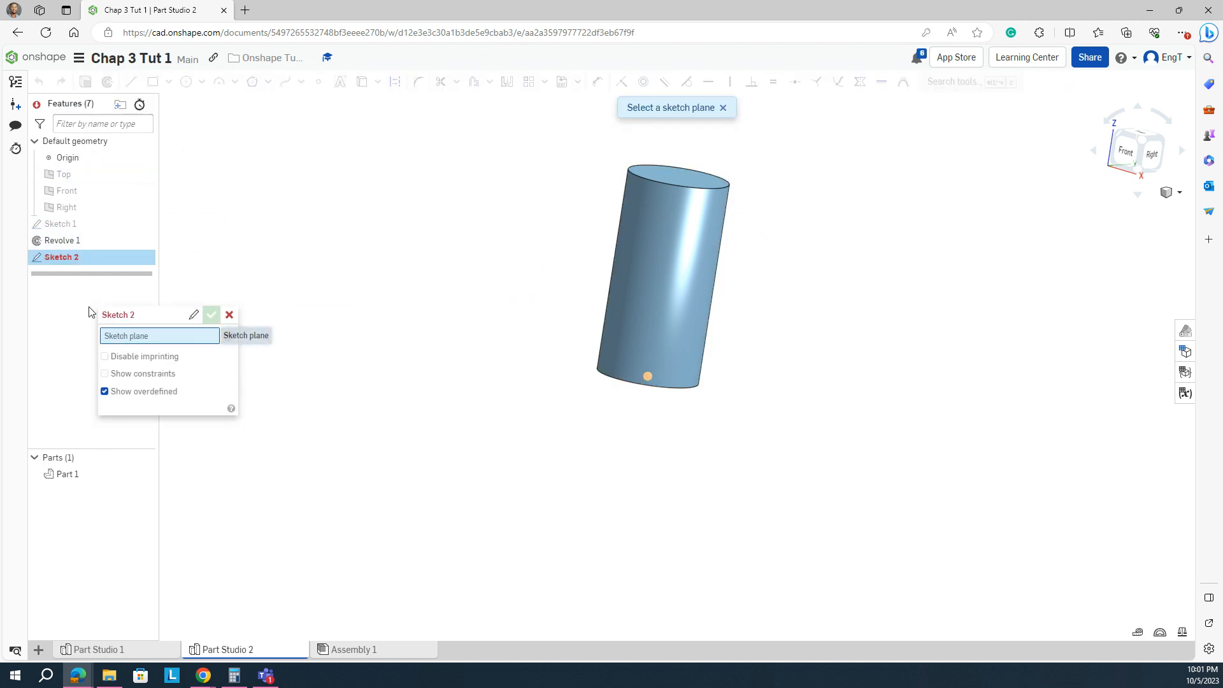
left_click(71, 190)
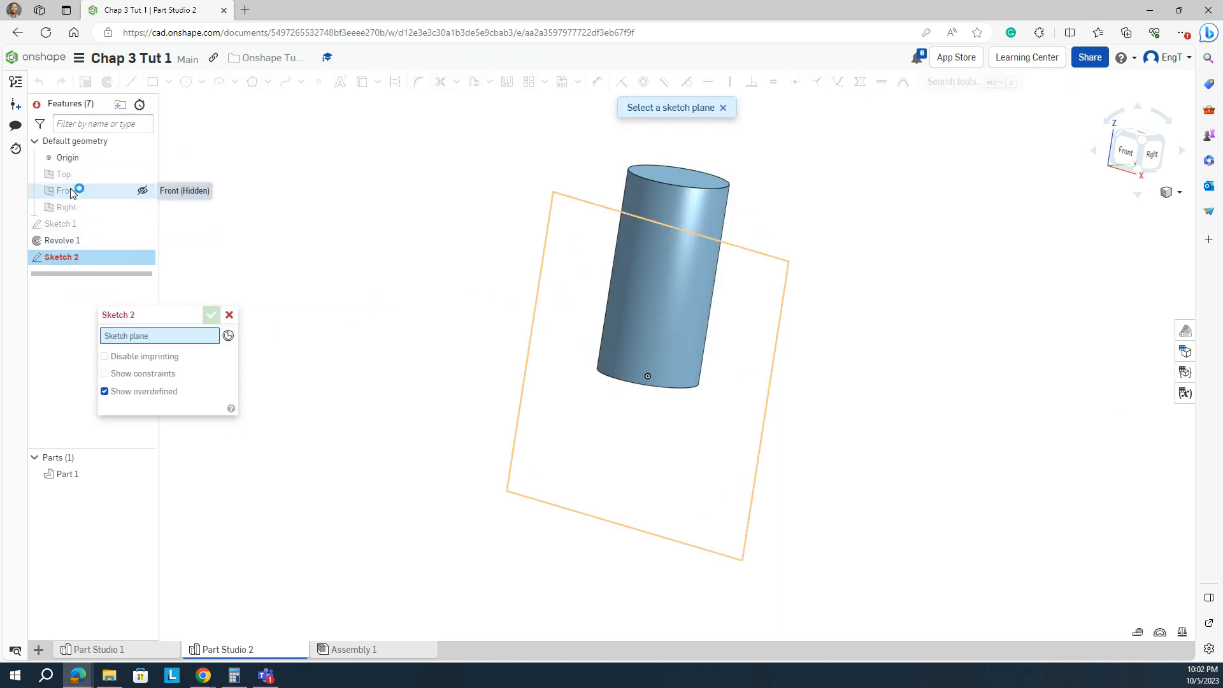
left_click(1127, 159)
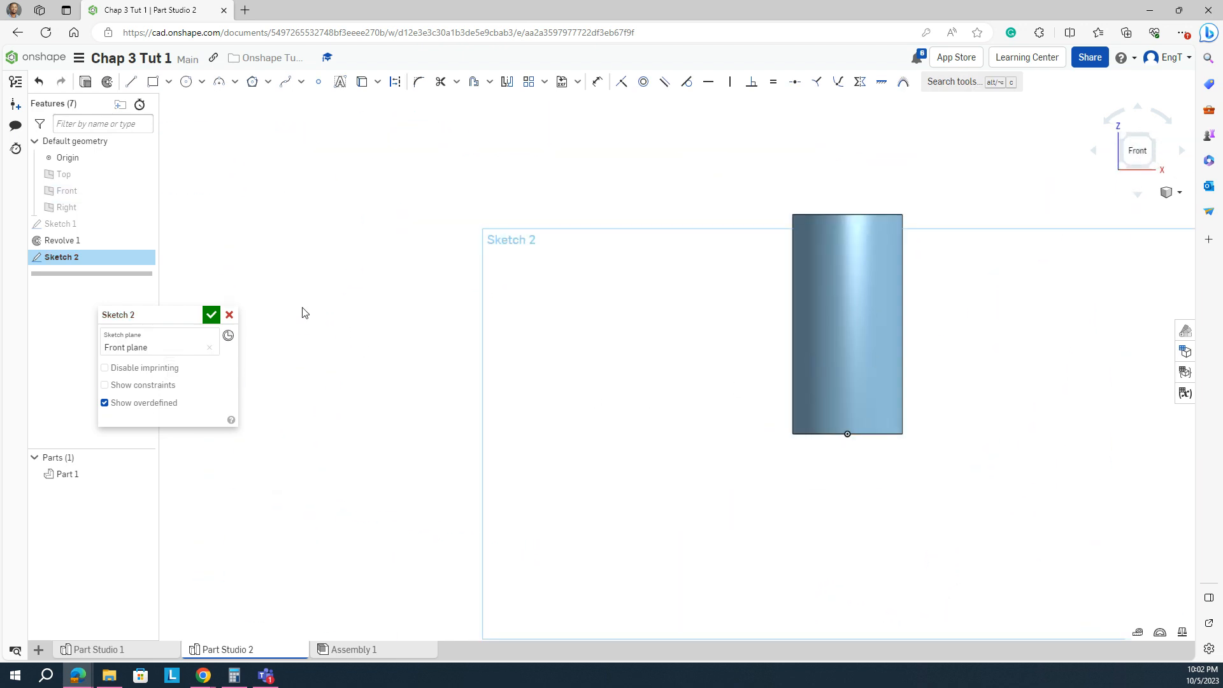
left_click(152, 82)
left_click(608, 435)
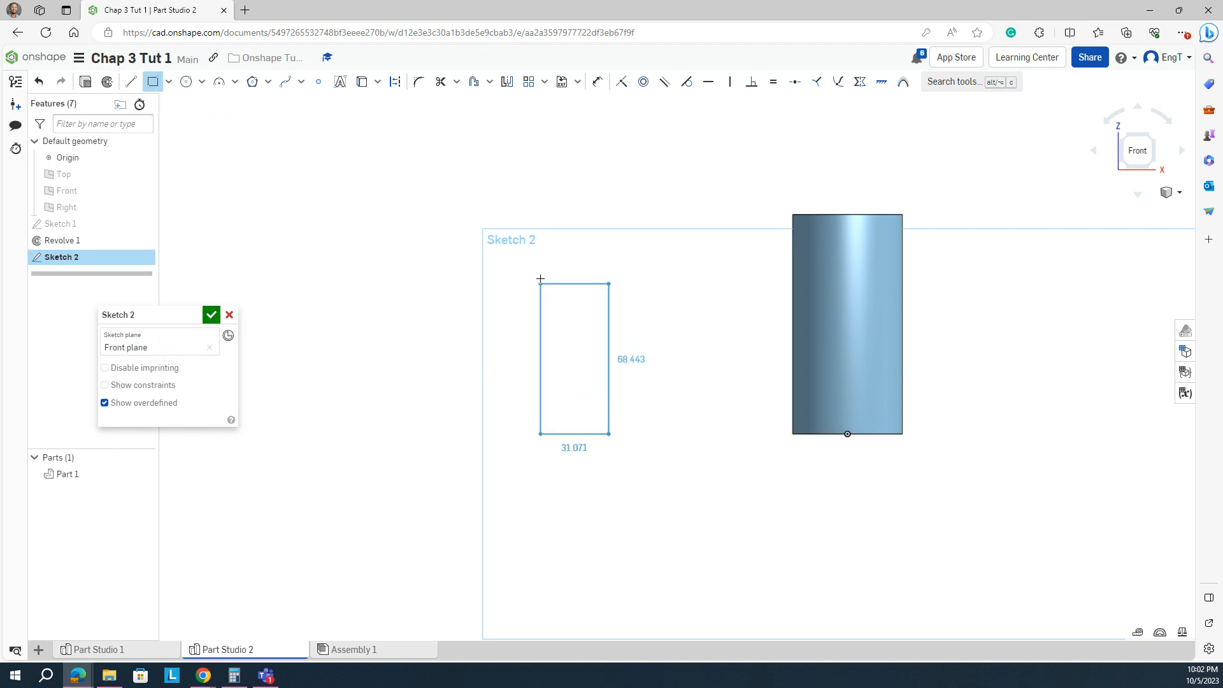
left_click(544, 230)
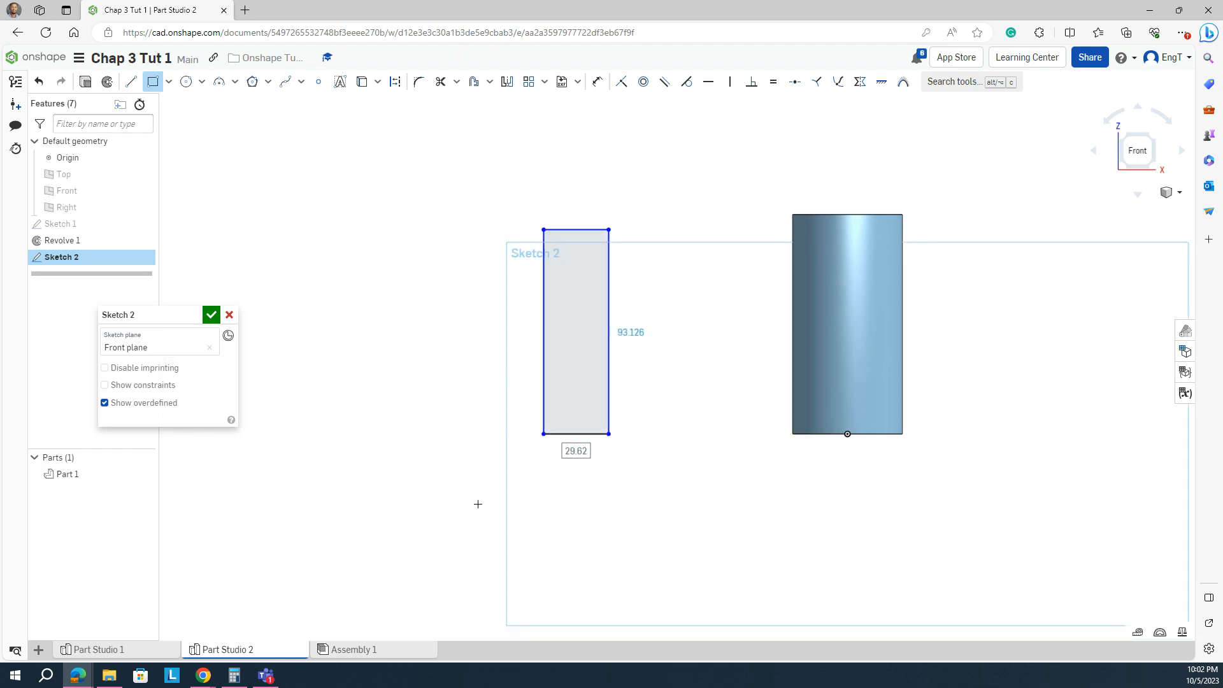
Draw a vertical construction line about 93 mm long between the rectangle and the cylinder, aligned with the rectangle's height.
key("l")
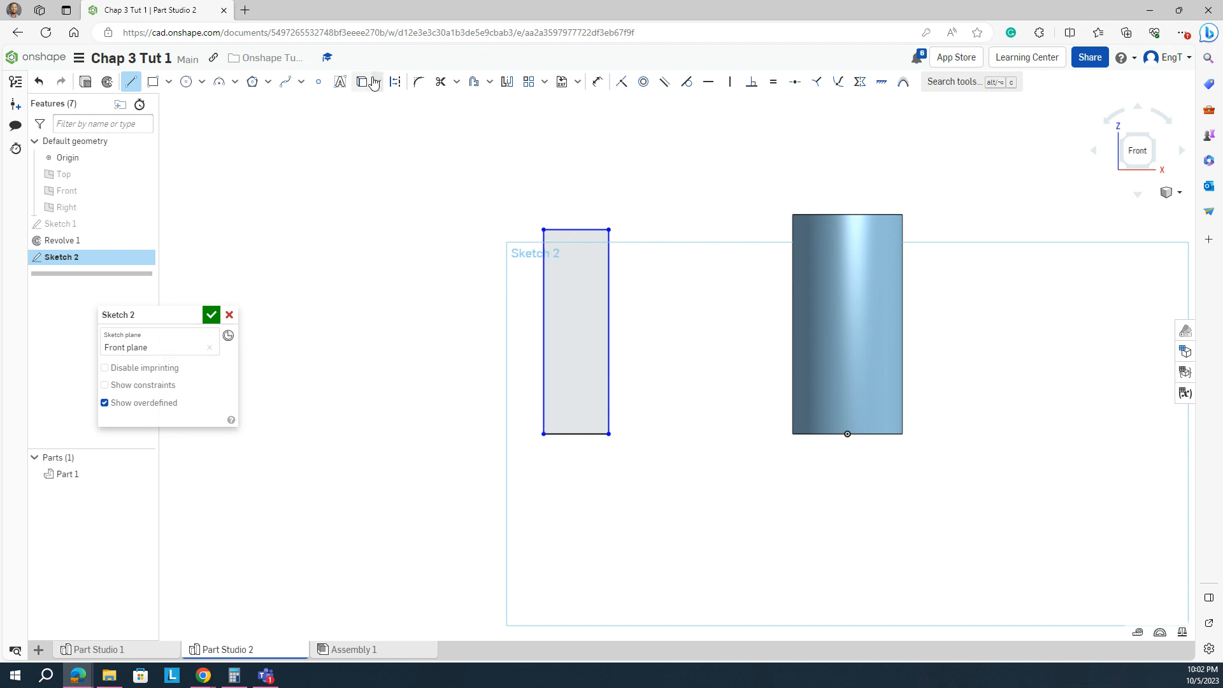
left_click(394, 85)
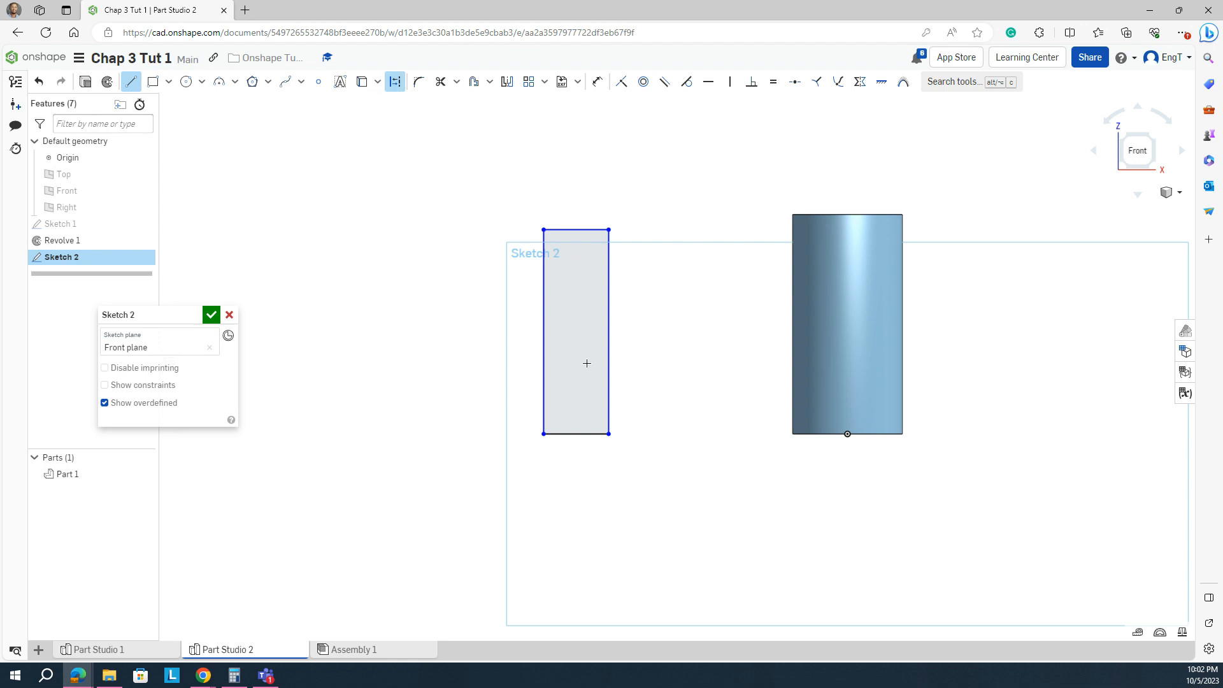
left_click(657, 433)
left_click(657, 228)
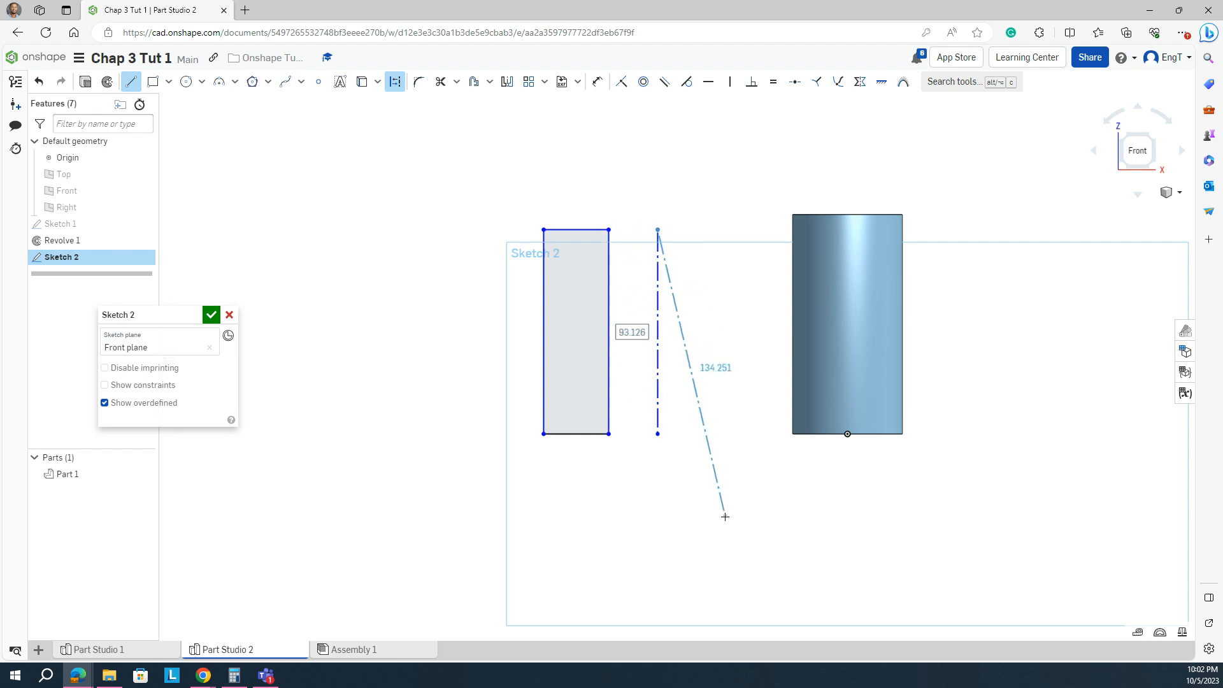
key("Escape")
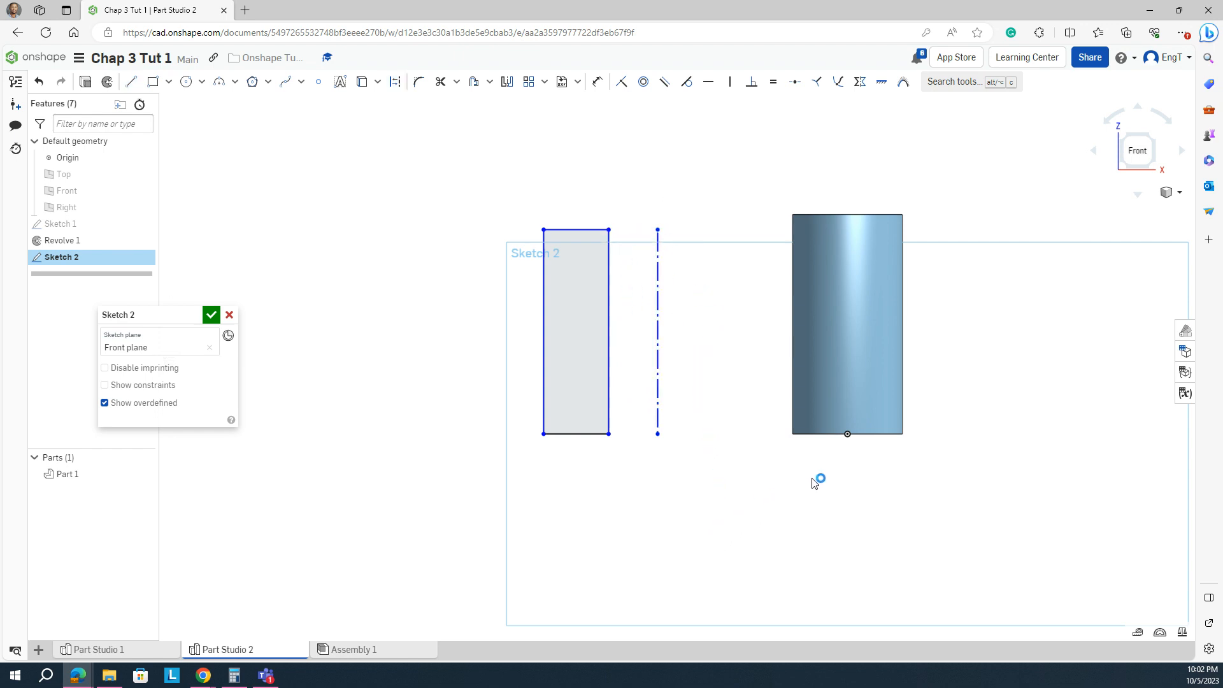
Dimension the horizontal distances from the construction line to the origin and to the rectangle's nearest corner.
key("u")
scroll(850, 433, "up", 2)
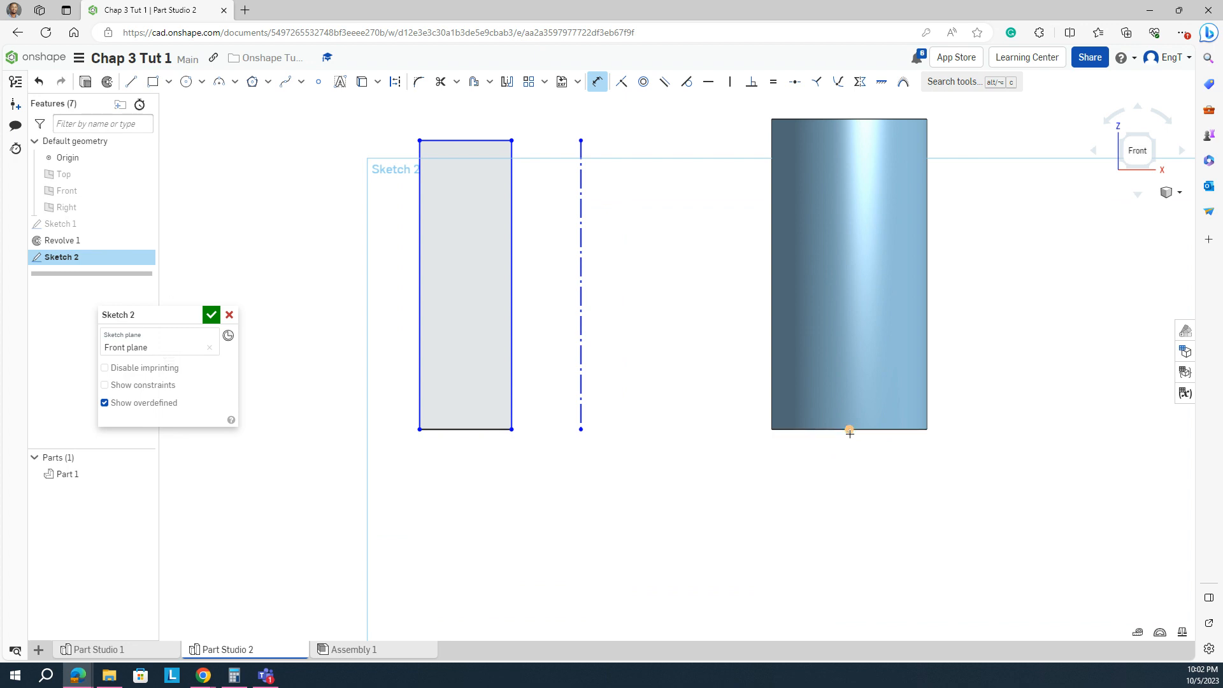
left_click(581, 430)
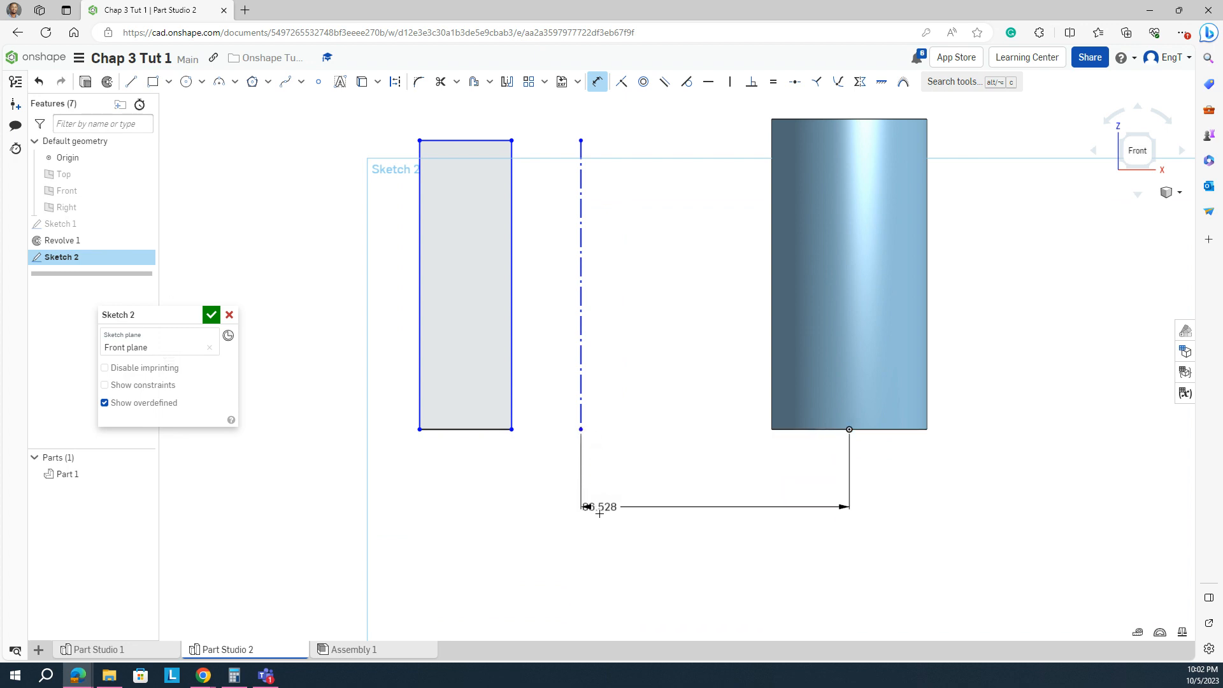
left_click(581, 509)
key("Return")
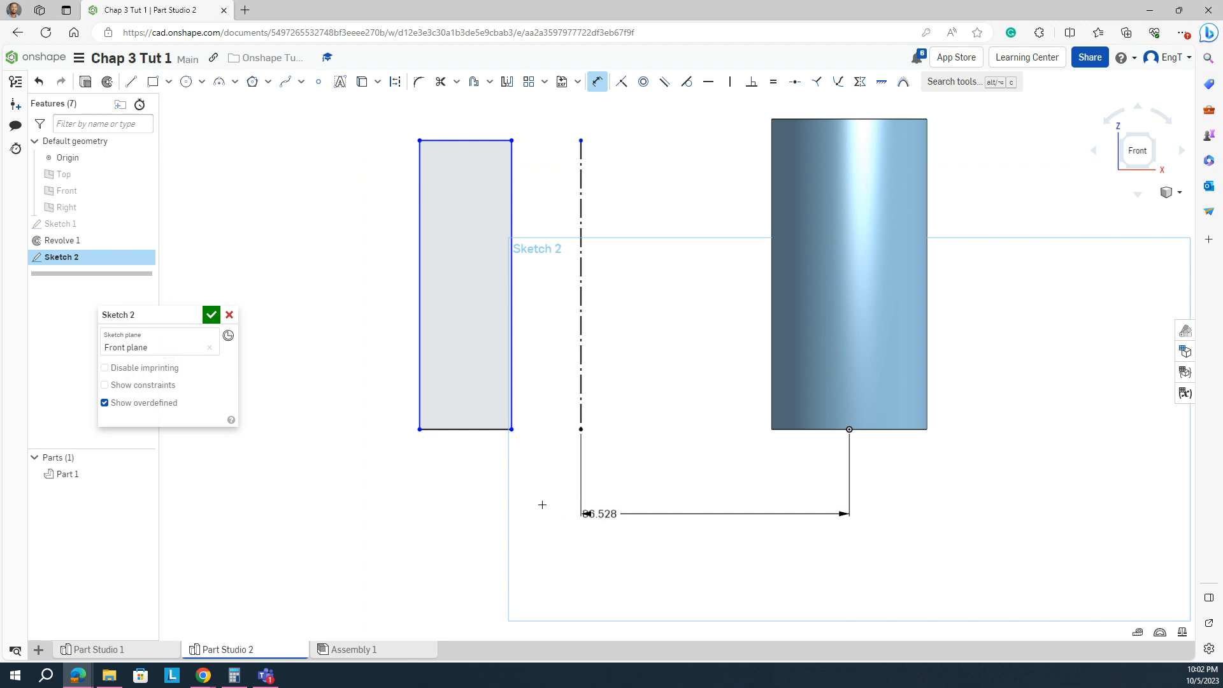
key("Escape")
key("d")
left_click(513, 430)
left_click(524, 514)
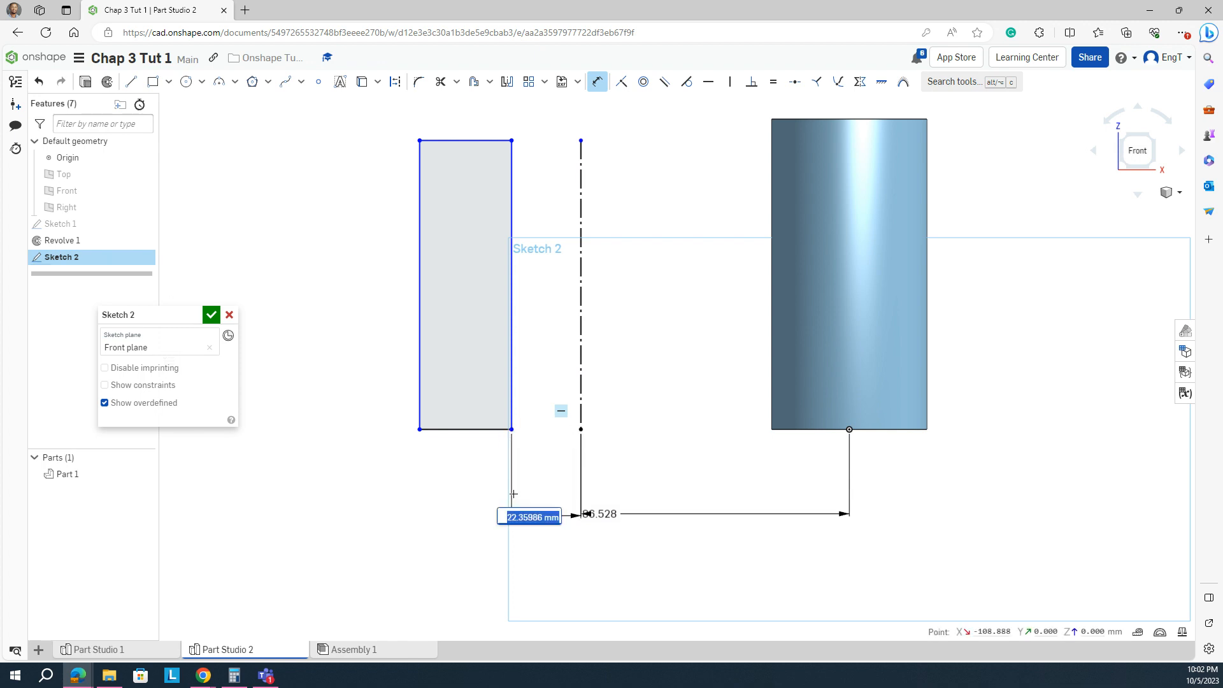
Dimension the rectangle's height and width, keeping the sizes as drawn.
left_click(418, 348)
left_click(367, 342)
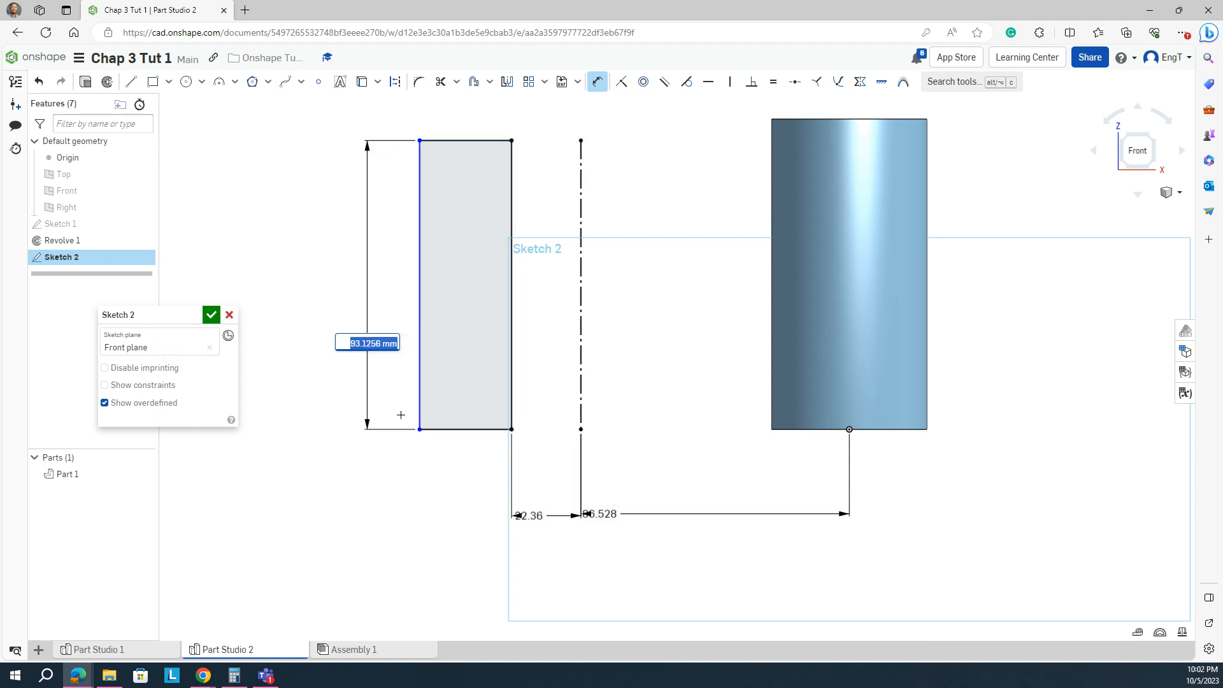
key("Return")
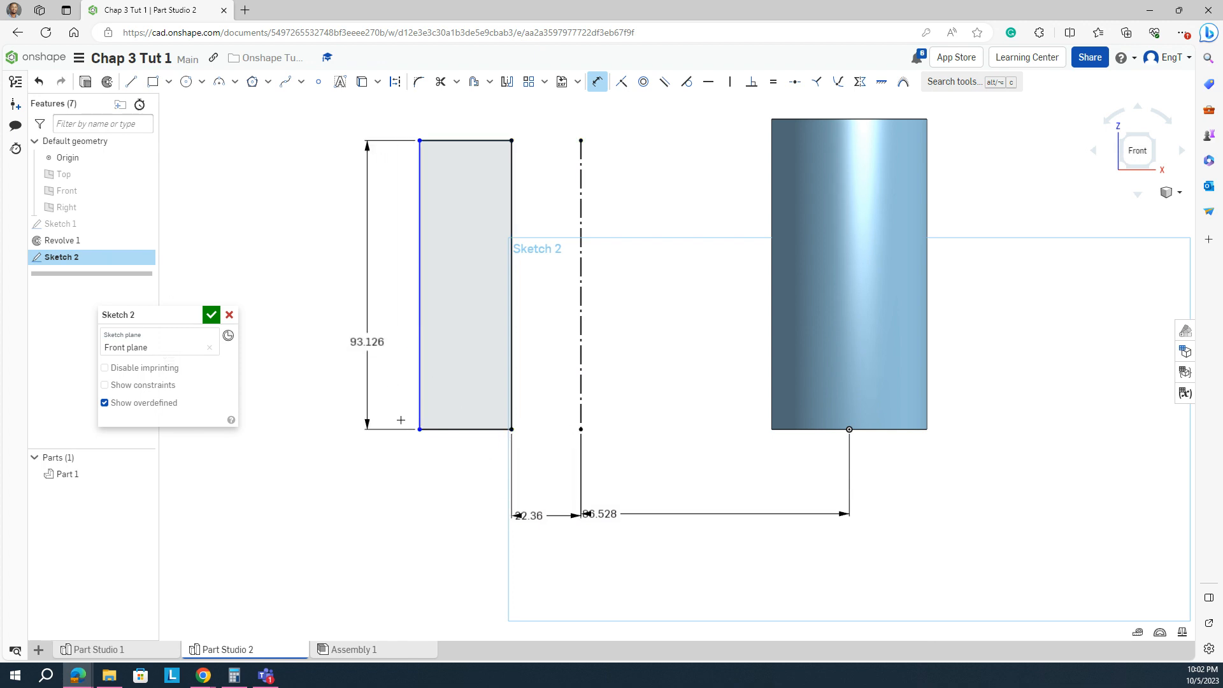
left_click(446, 429)
left_click(451, 486)
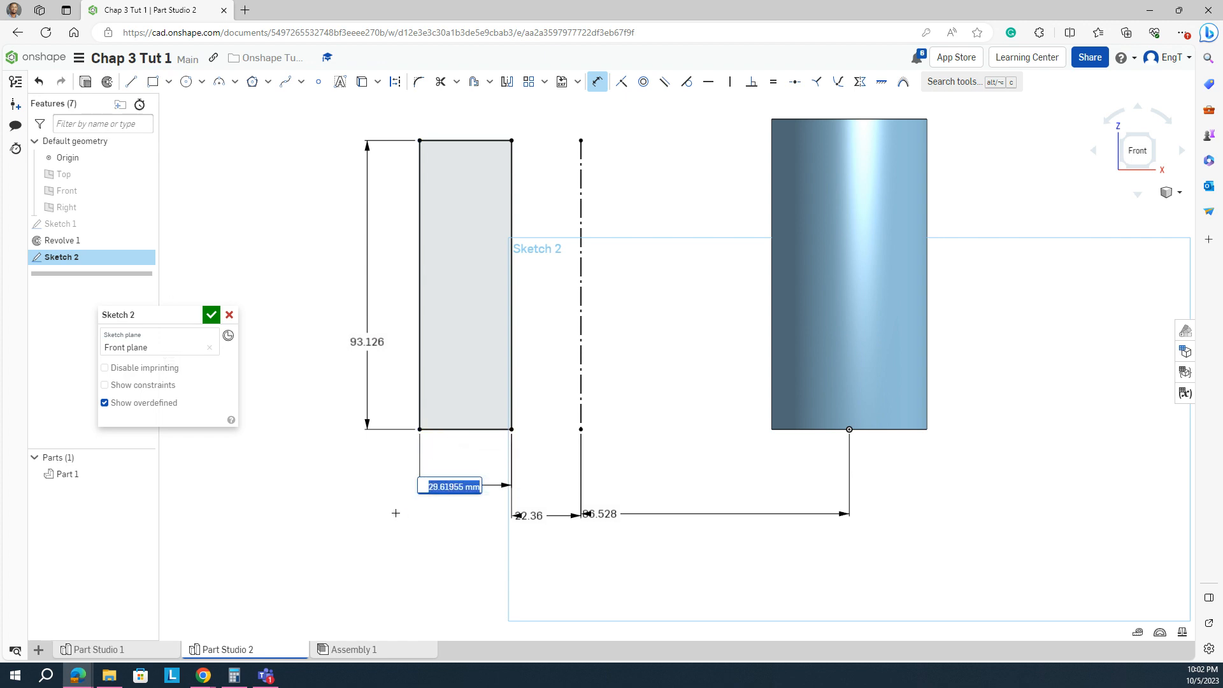
key("Return")
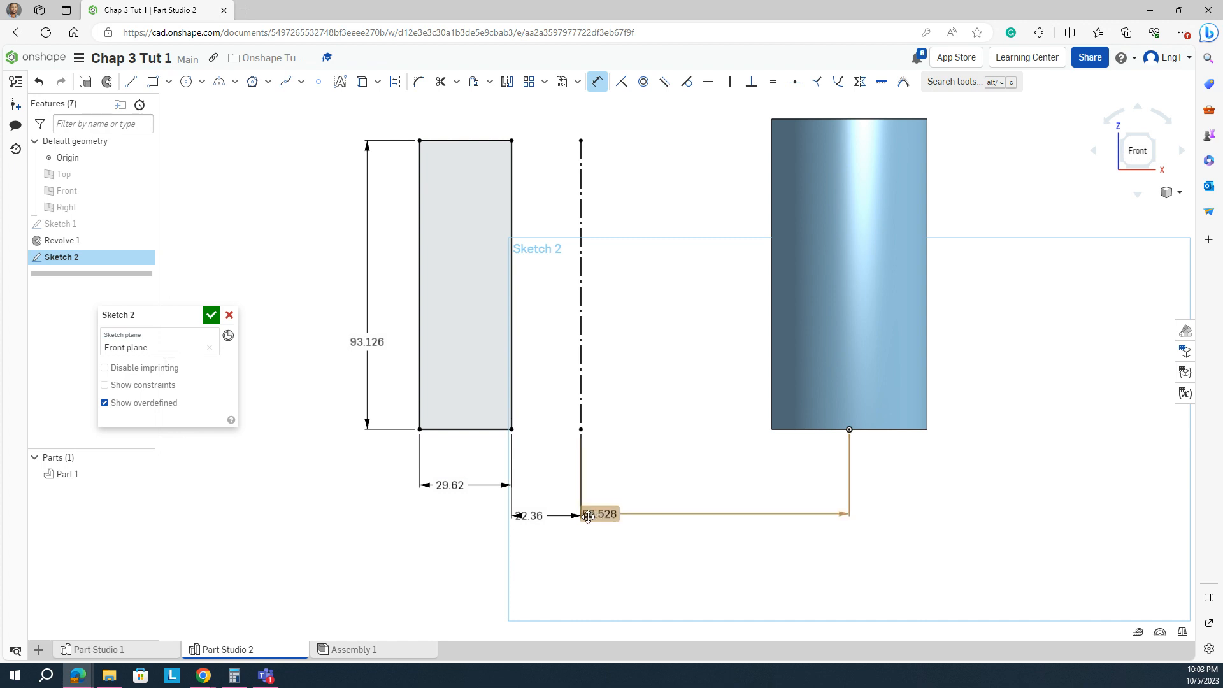
Set the construction line's distance to the origin to 100 mm and its distance to the rectangle to 15 mm.
double_click(588, 515)
type("10")
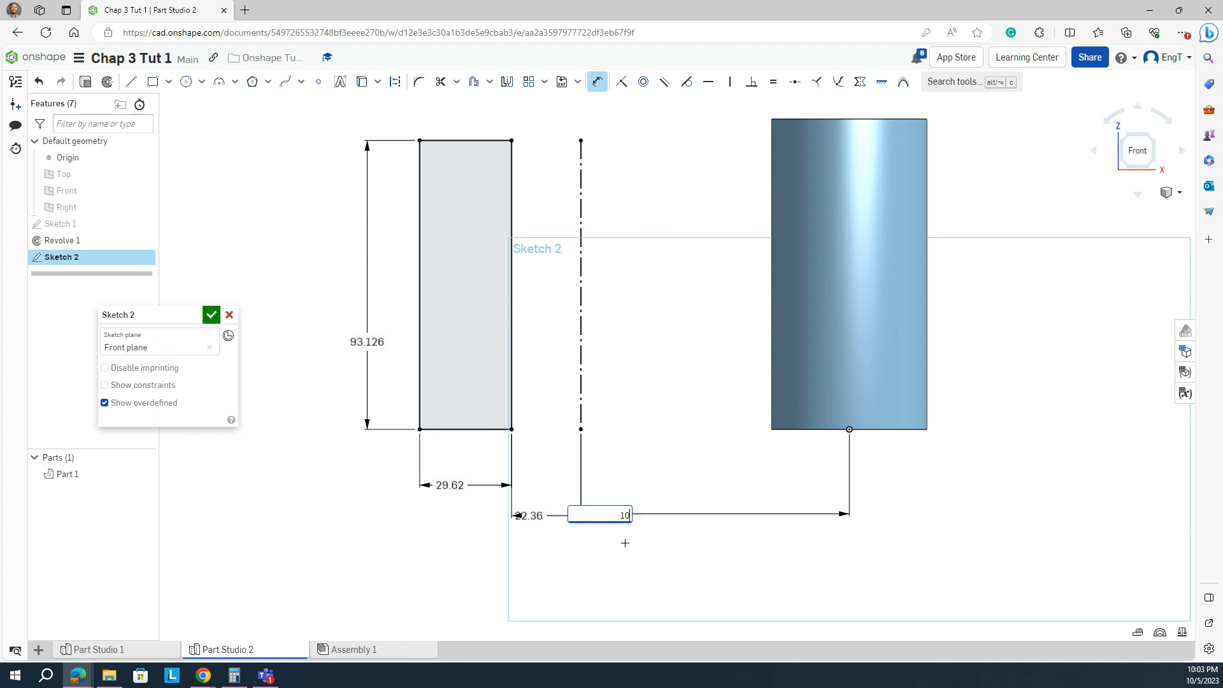
type("0")
key("Return")
scroll(406, 412, "down", 2)
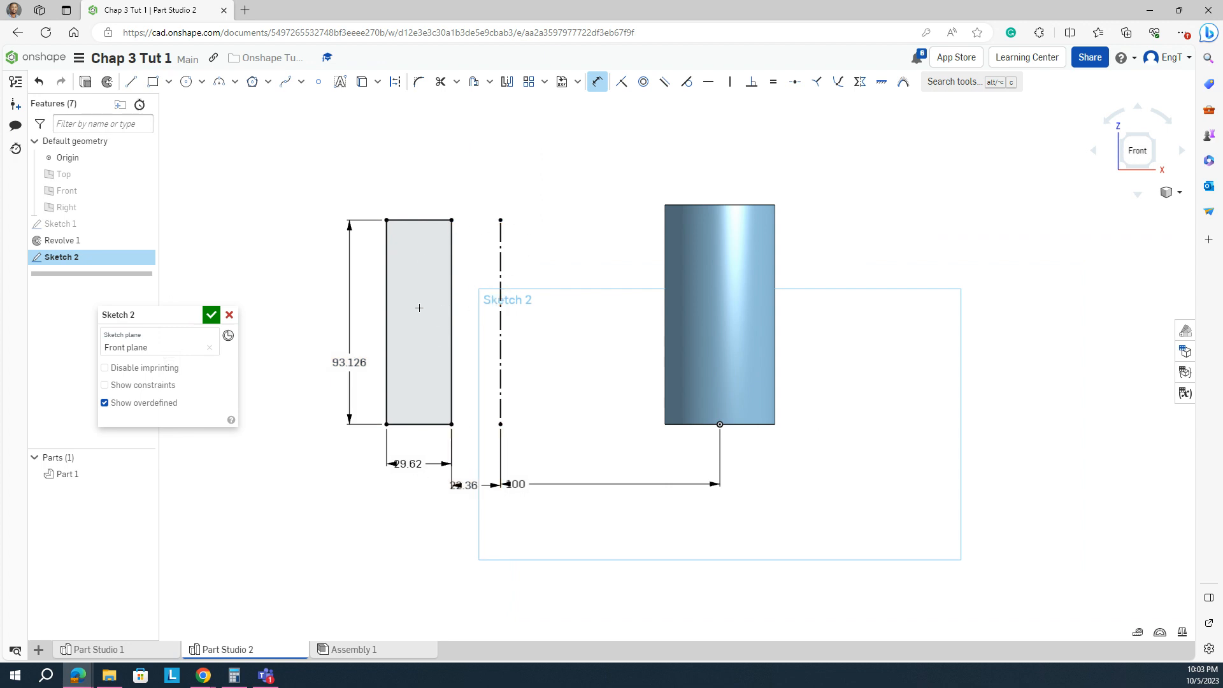
double_click(463, 486)
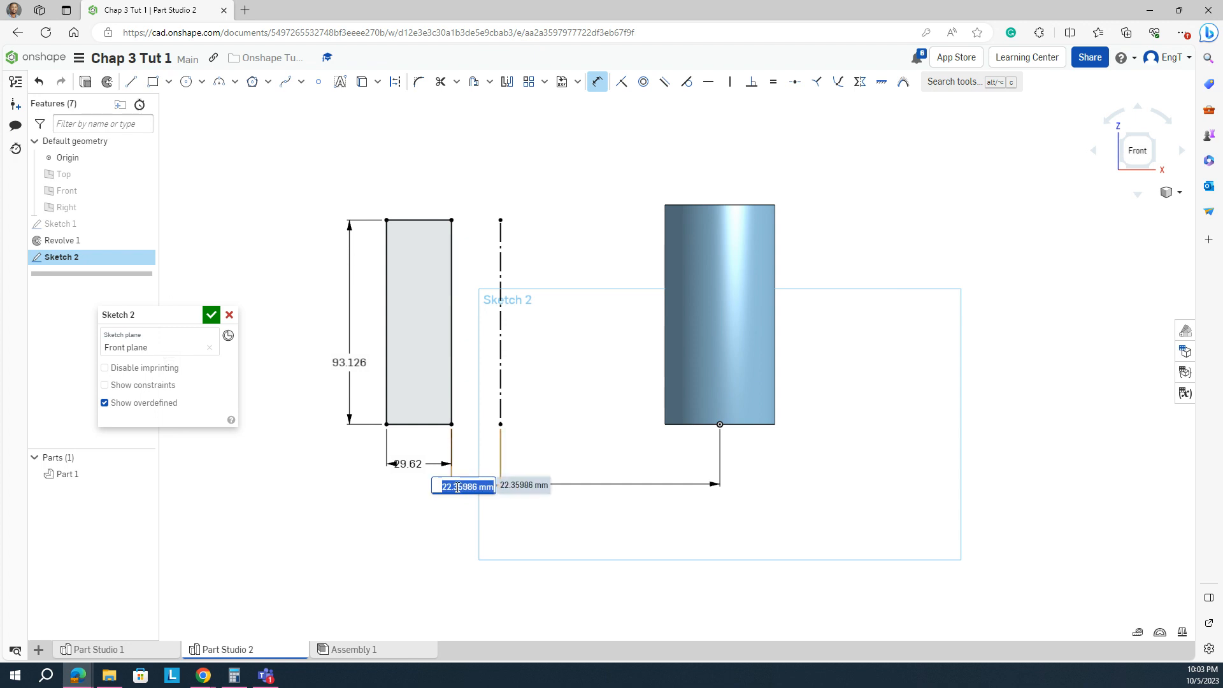
type("15")
key("Return")
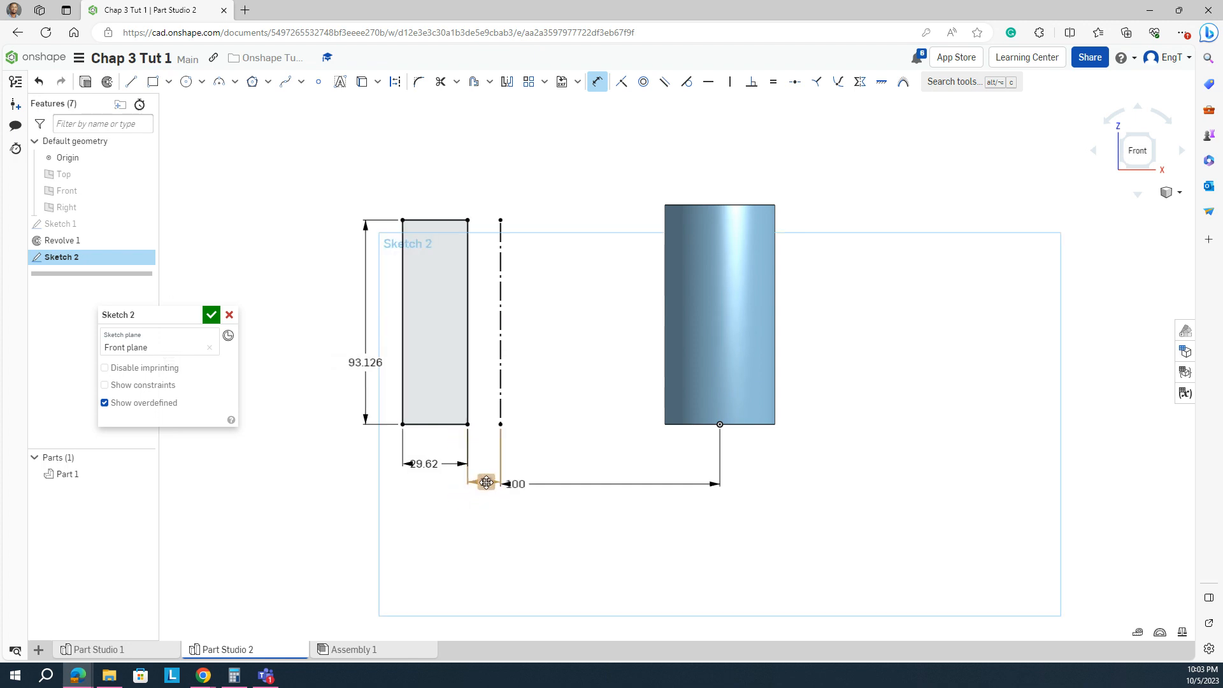
Set the rectangle's width to 30 mm and its height to 100 mm, and accept the sketch.
double_click(423, 464)
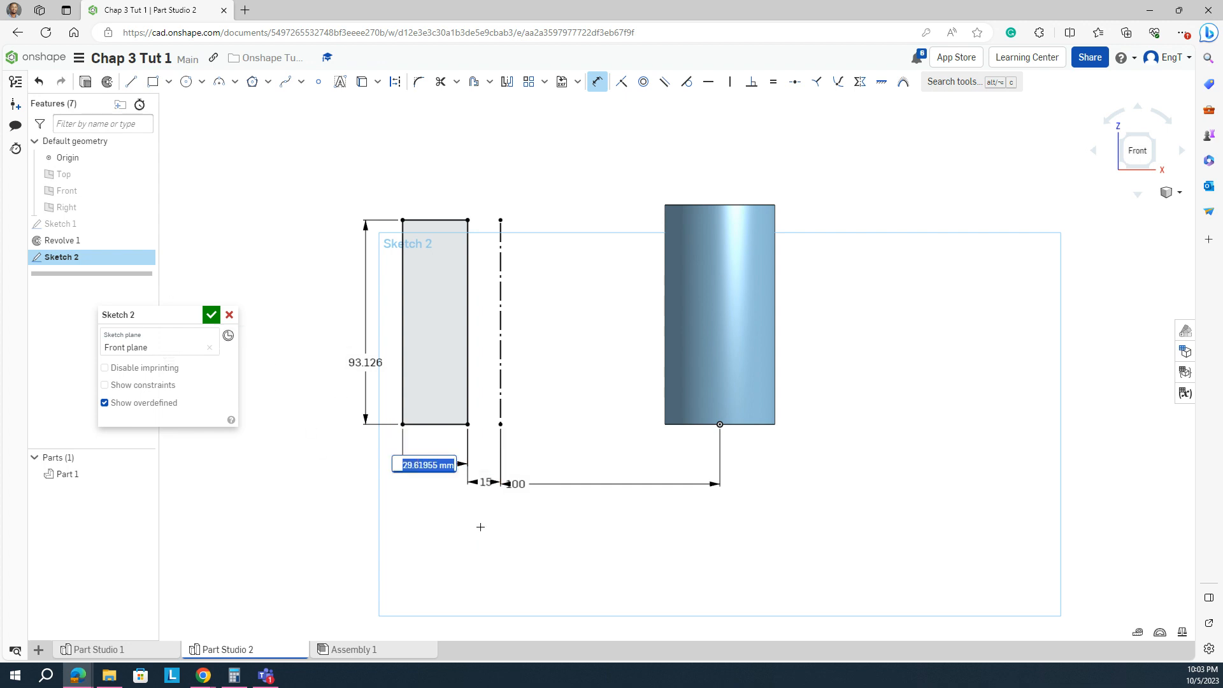
type("30")
key("Return")
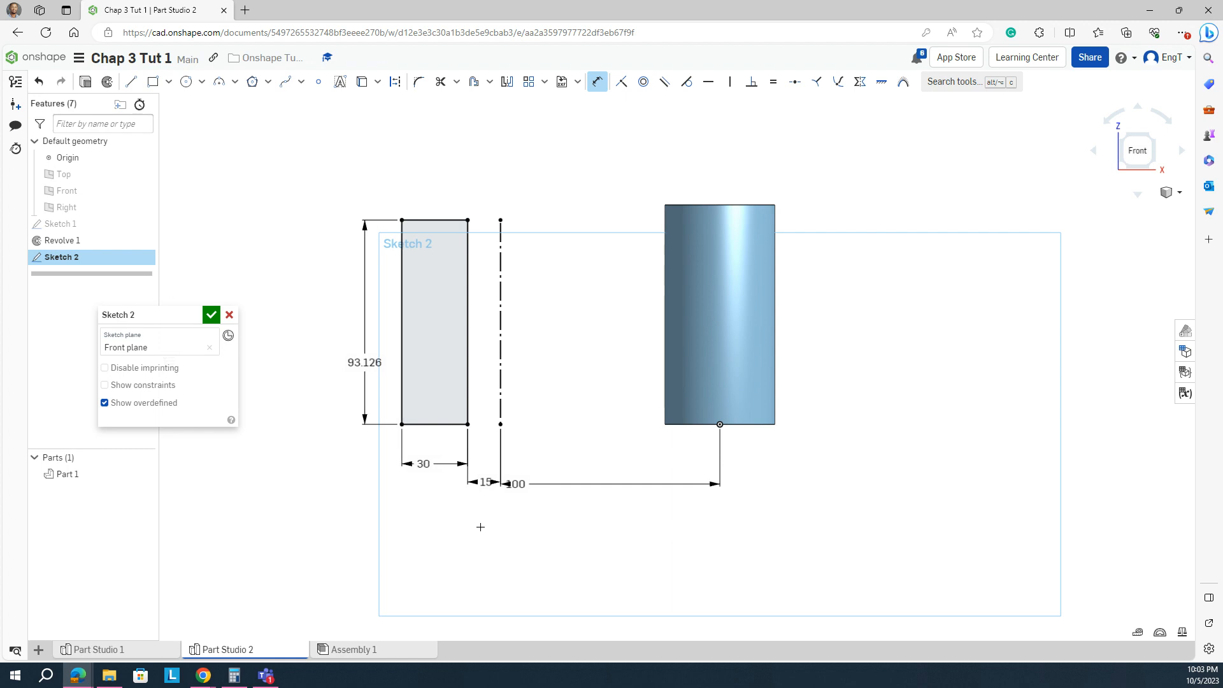
double_click(354, 361)
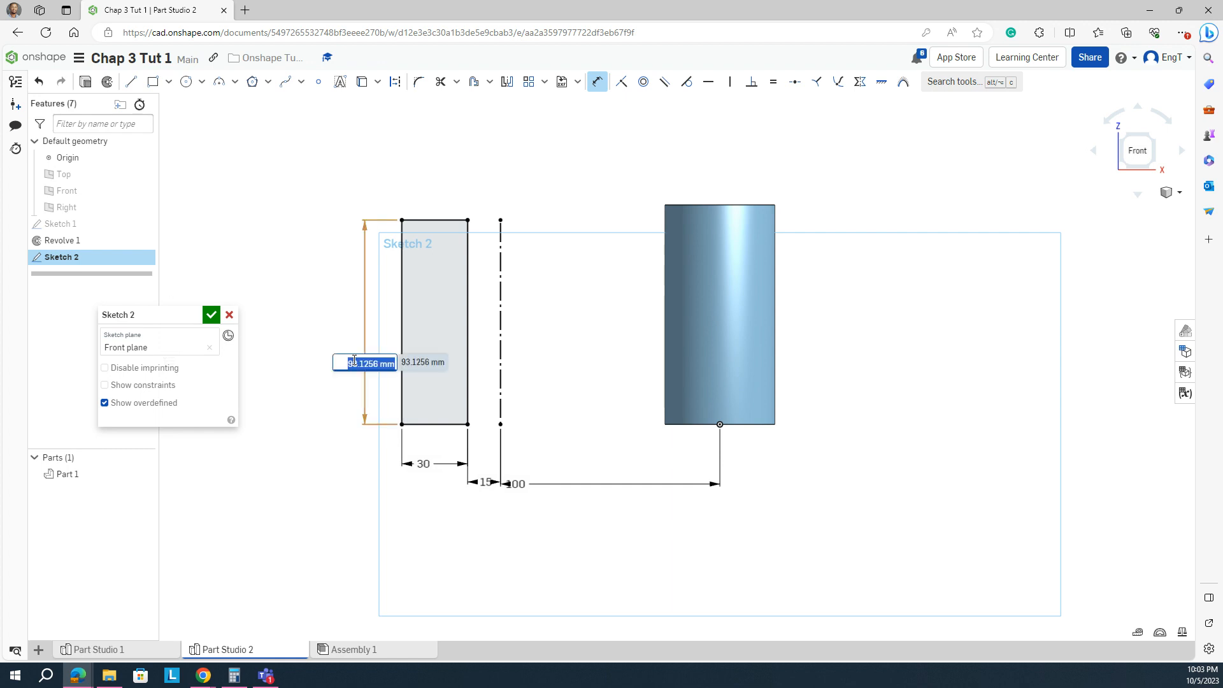
type("100")
key("Return")
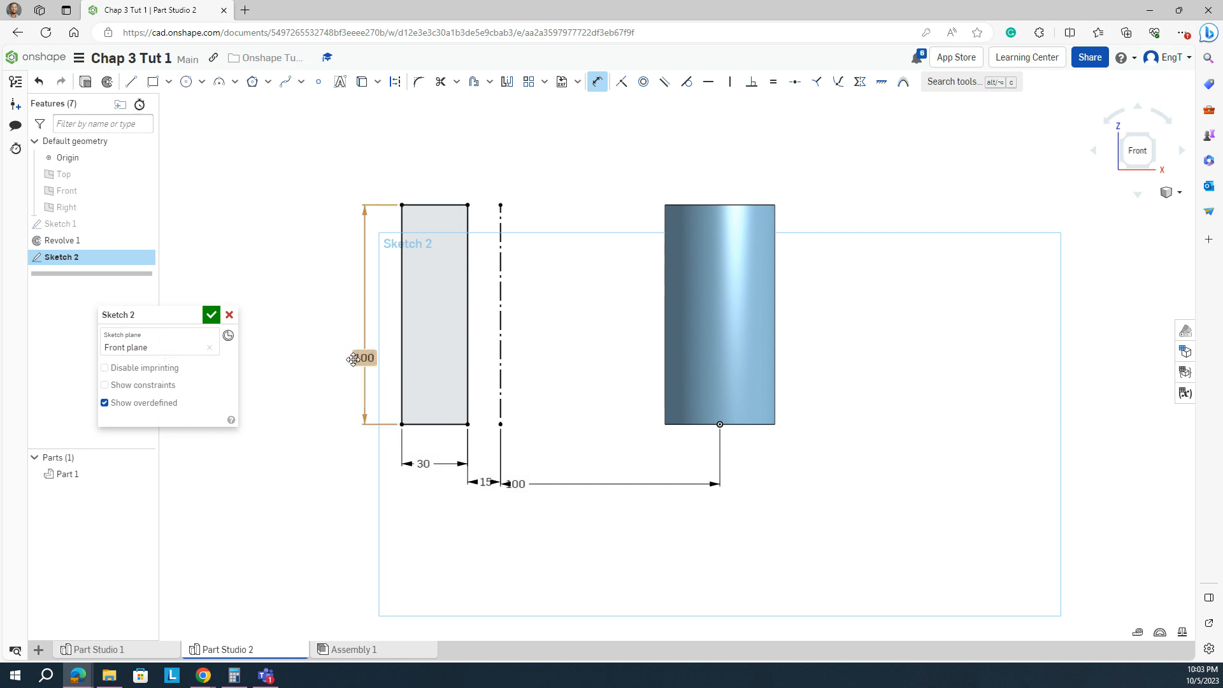
left_click(211, 316)
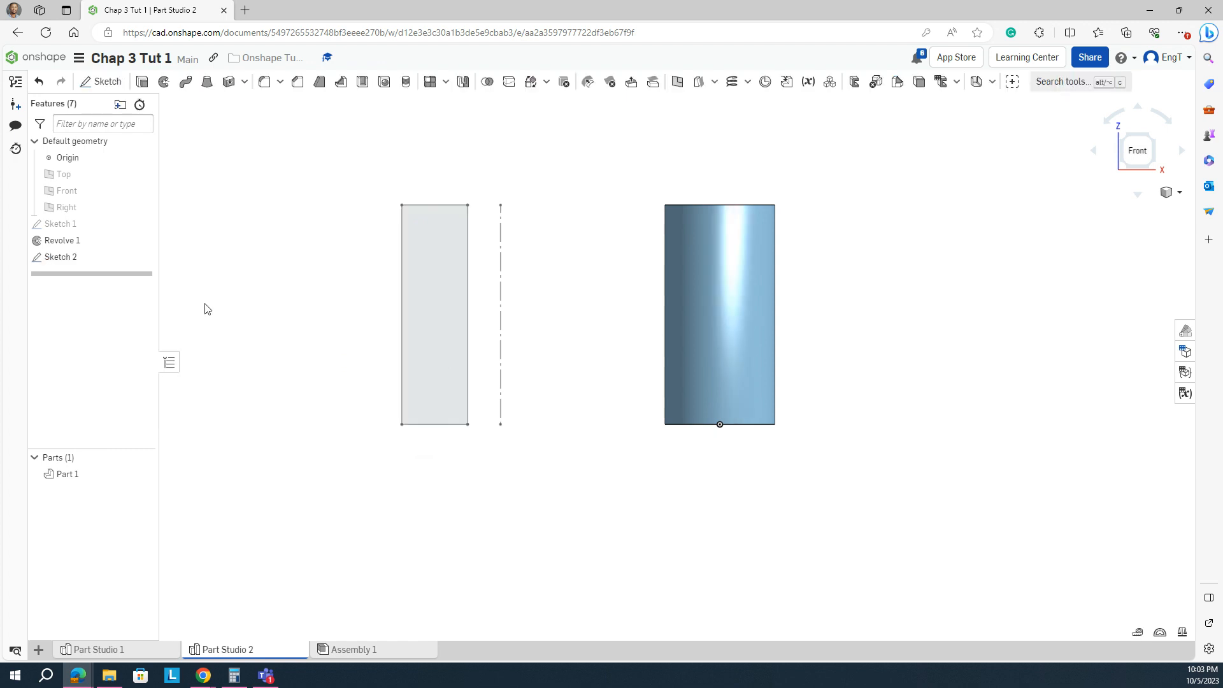
Start a new solid revolve with the One direction type and a revolve angle of 180 degrees.
left_click(167, 84)
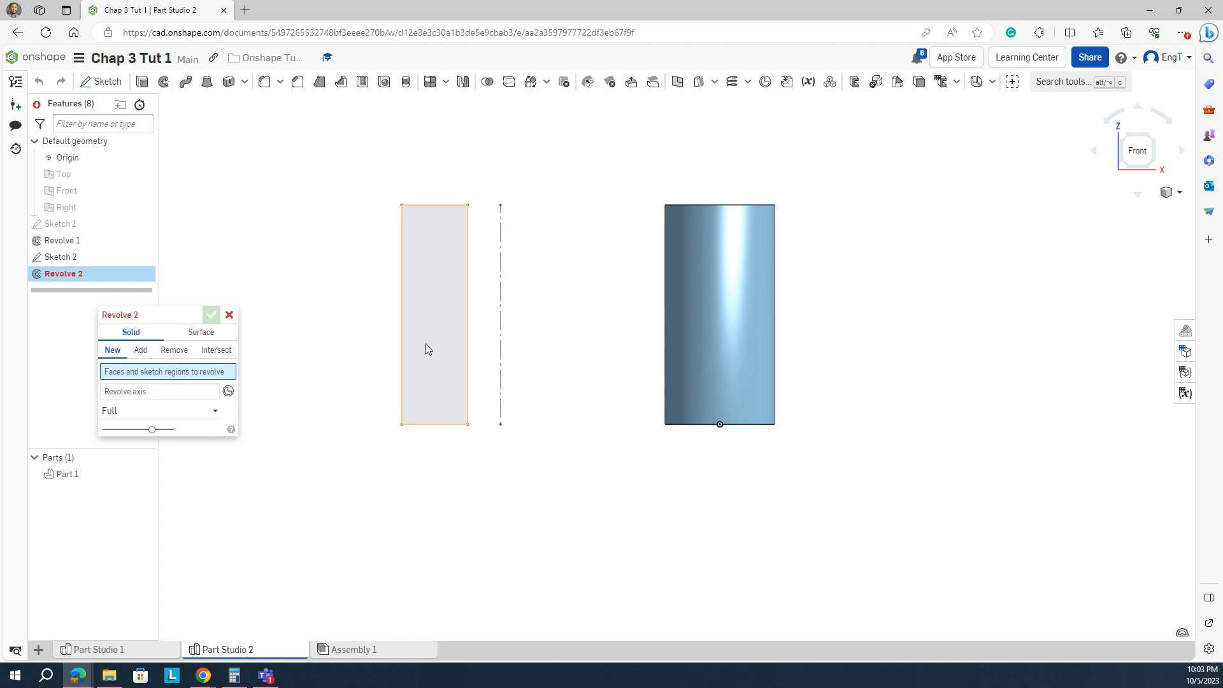
left_click(215, 414)
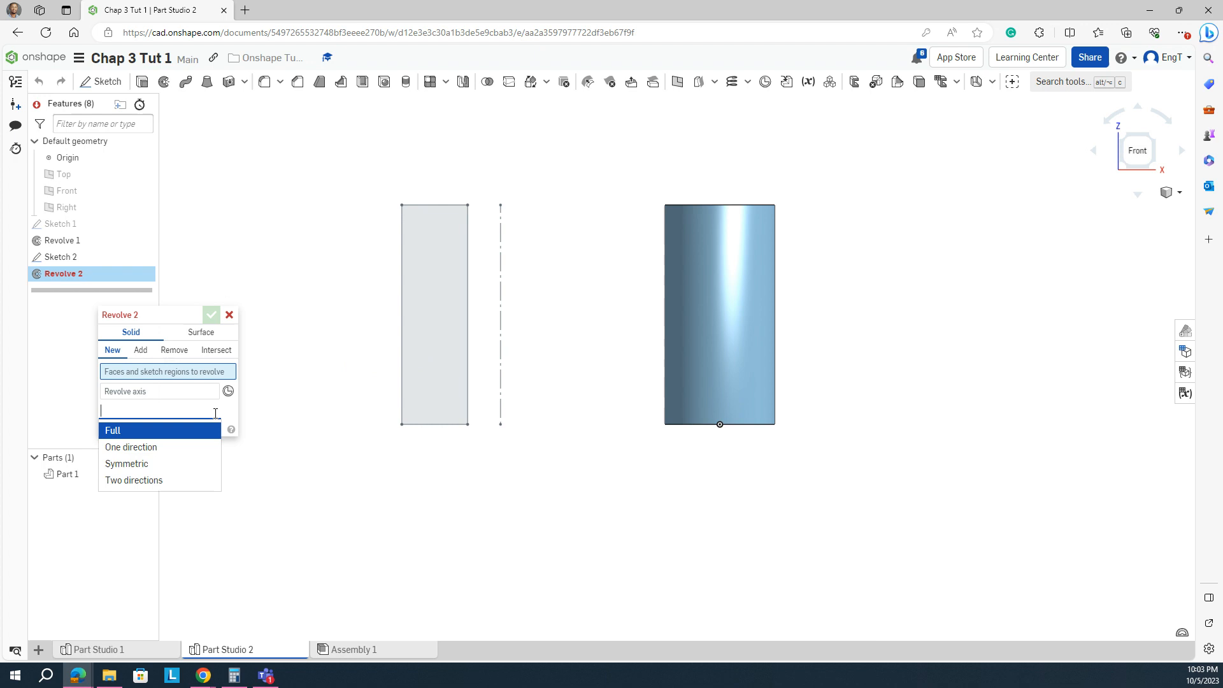
left_click(147, 449)
left_click(183, 430)
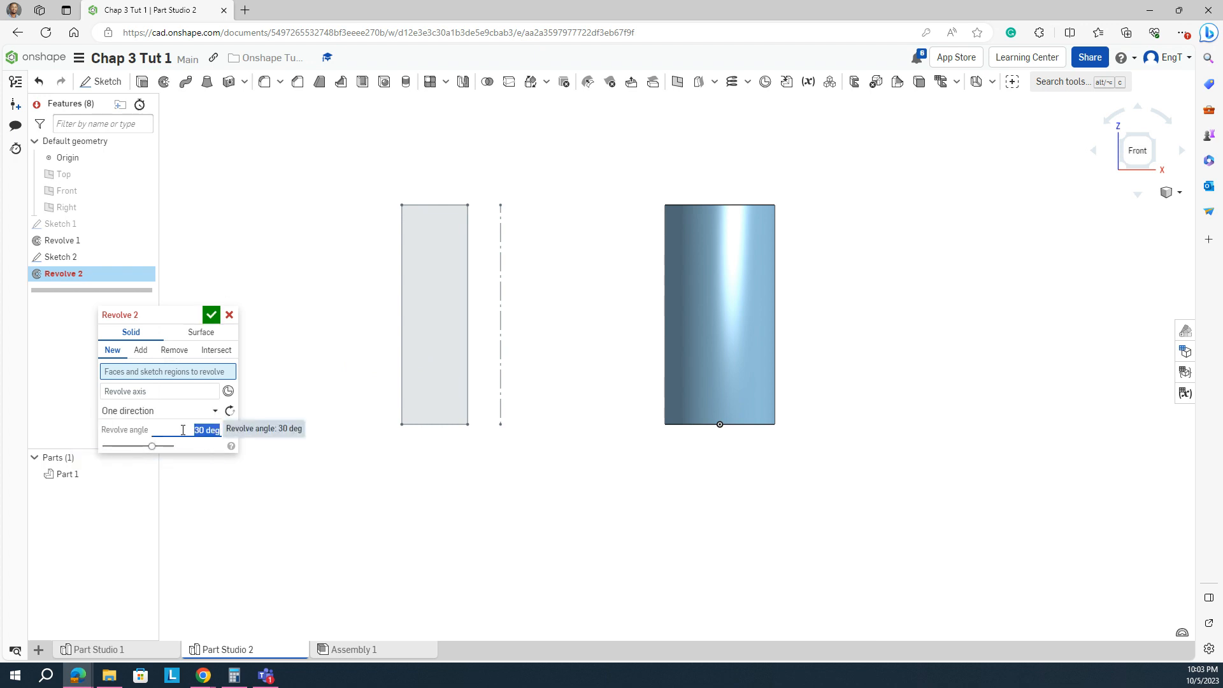
type("180")
Revolve the rectangle about the vertical construction line and change the revolve type to Full.
left_click(427, 324)
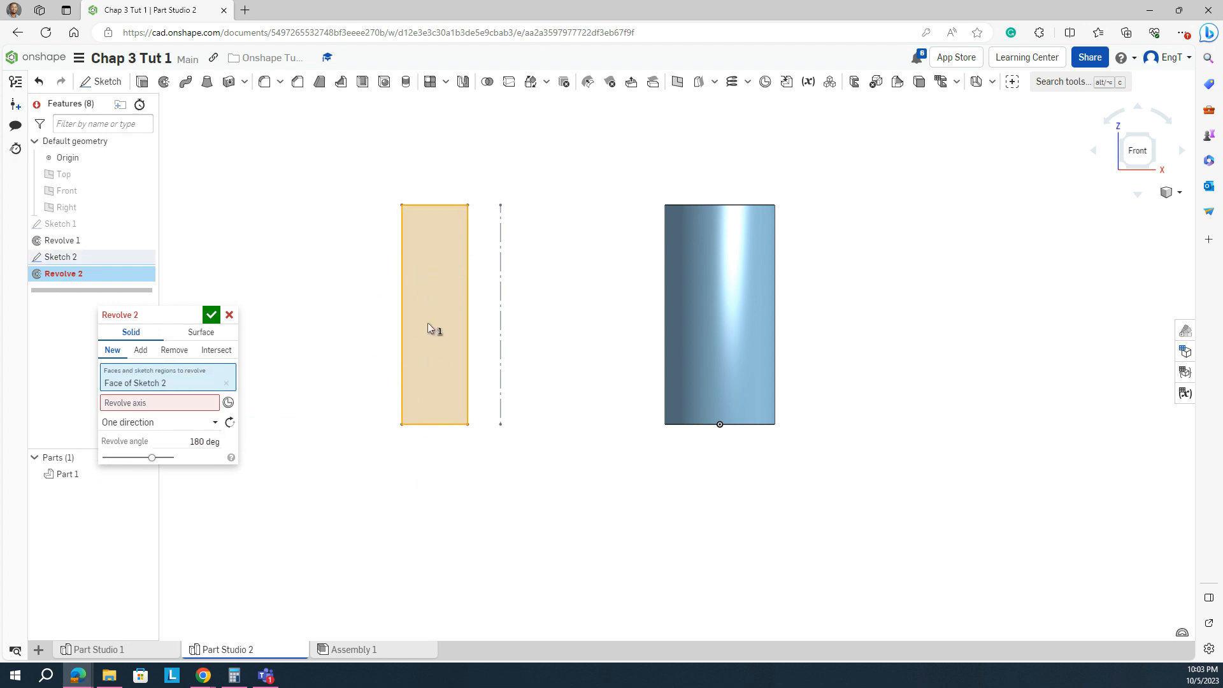
left_click(184, 402)
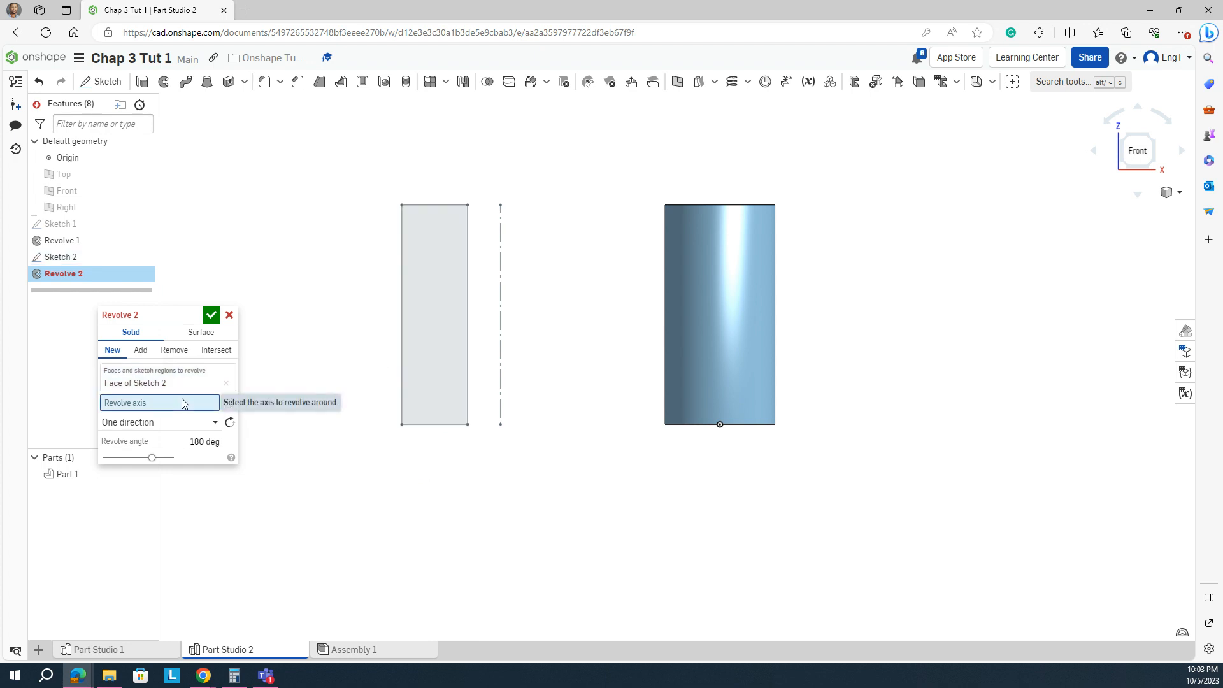
left_click(500, 347)
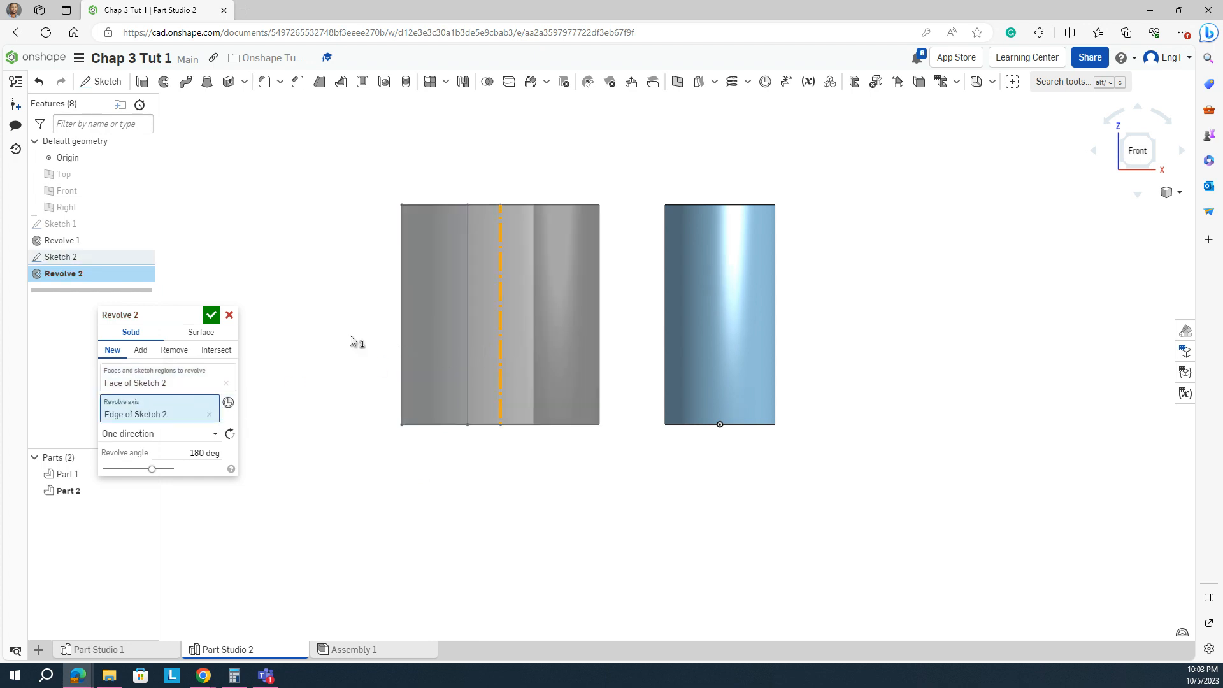
right_click_drag(325, 292, 323, 334)
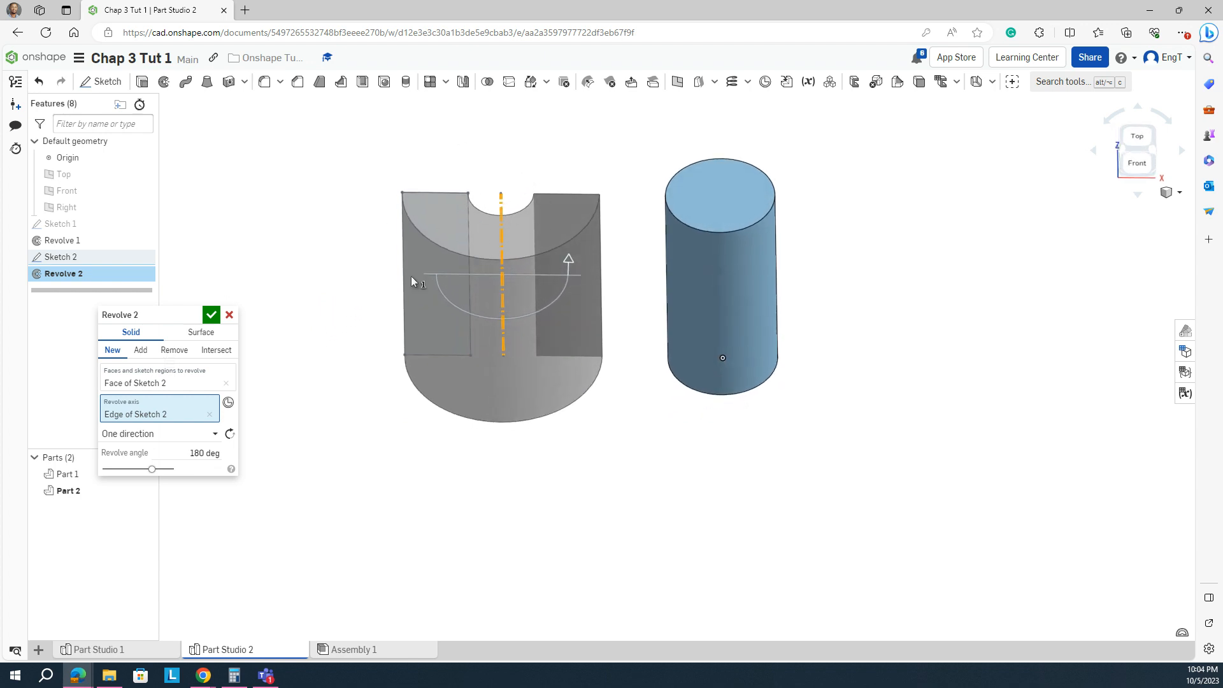
left_click(201, 437)
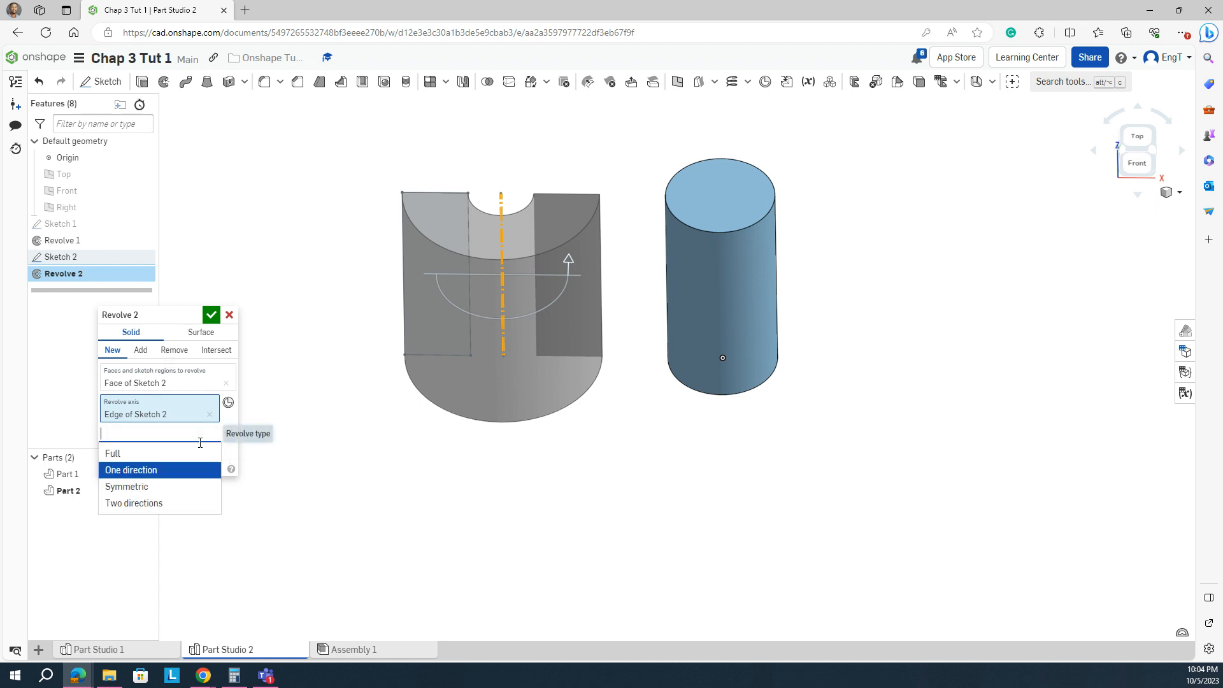
left_click(136, 451)
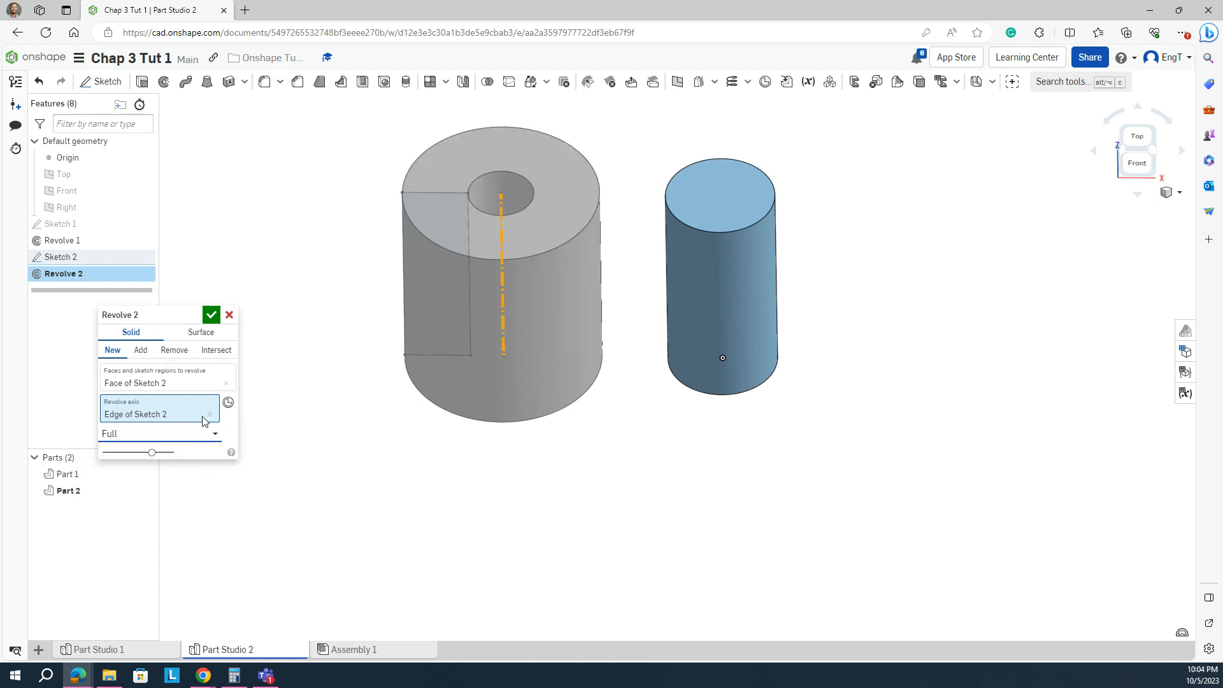
Change the revolve type to One direction at 180 degrees, flip its direction, and accept the half hollow cylinder.
mouse_move(366, 199)
right_mouse_down()
mouse_move(366, 251)
mouse_move(380, 202)
mouse_move(366, 188)
mouse_move(354, 199)
right_mouse_up()
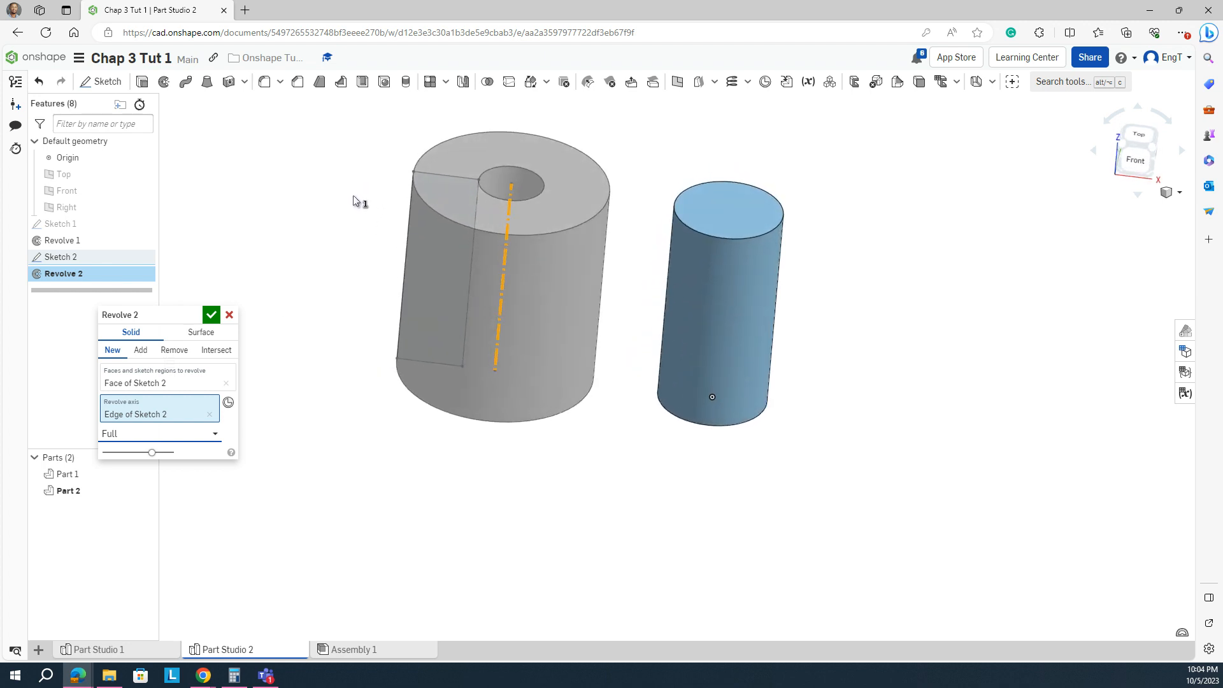
left_click(158, 437)
left_click(134, 469)
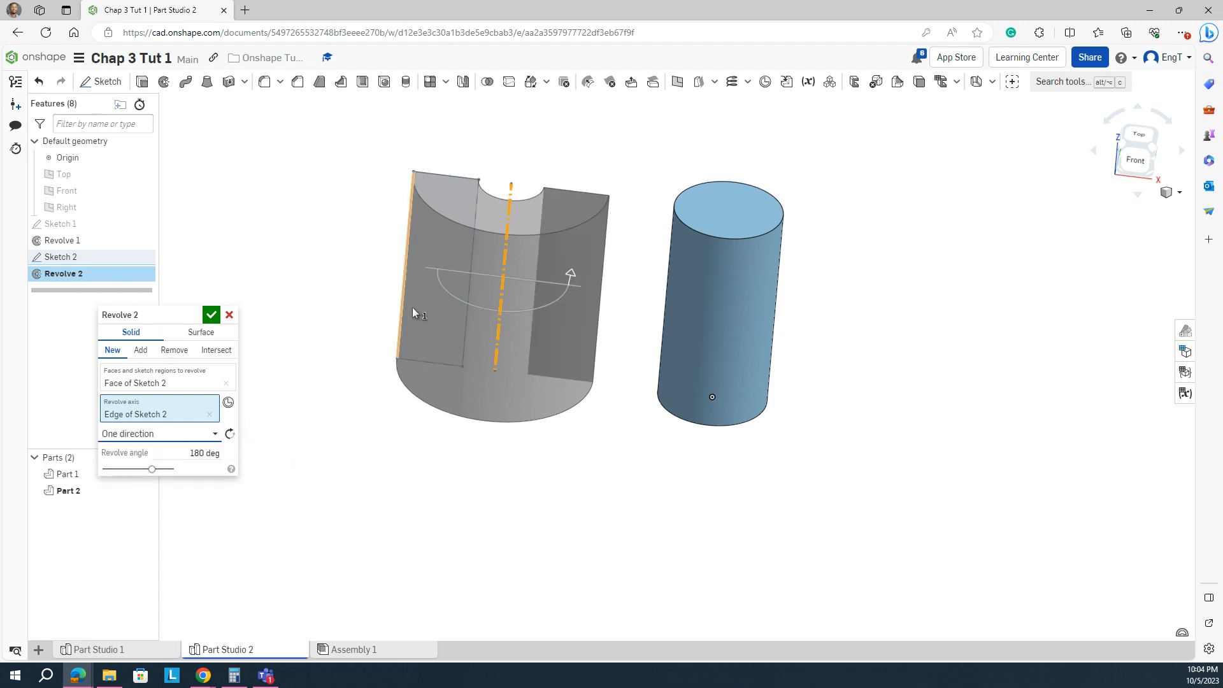
left_click(229, 433)
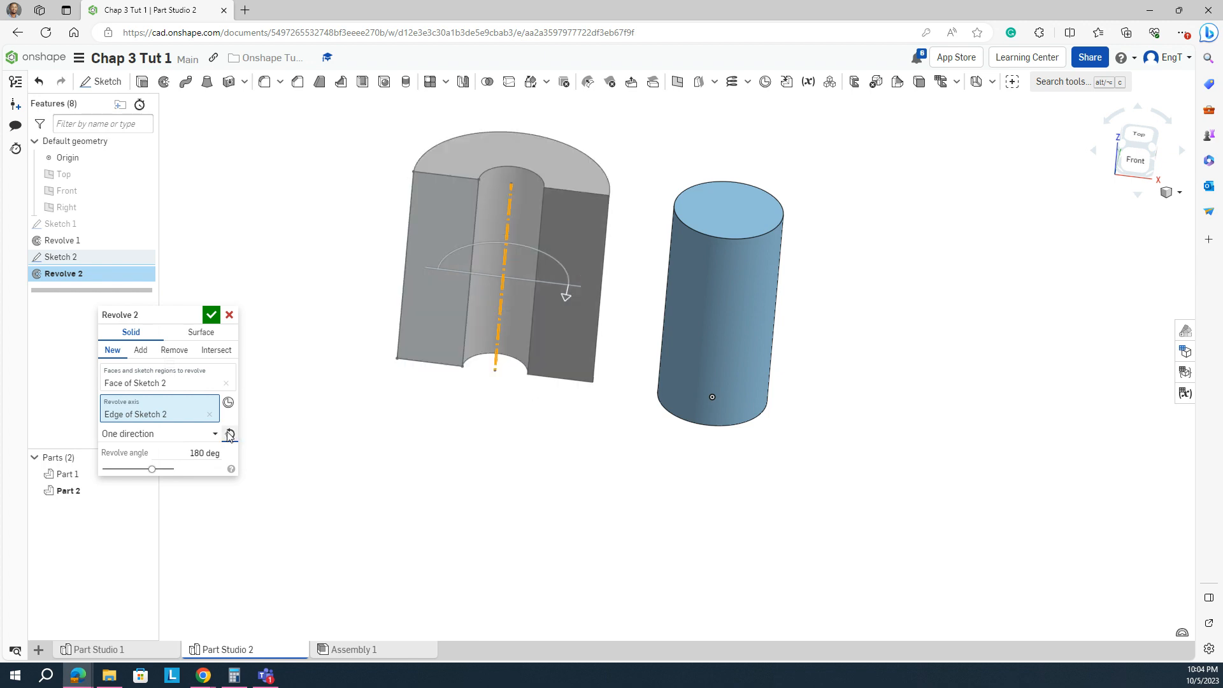
right_click_drag(266, 266, 235, 226)
left_click(212, 315)
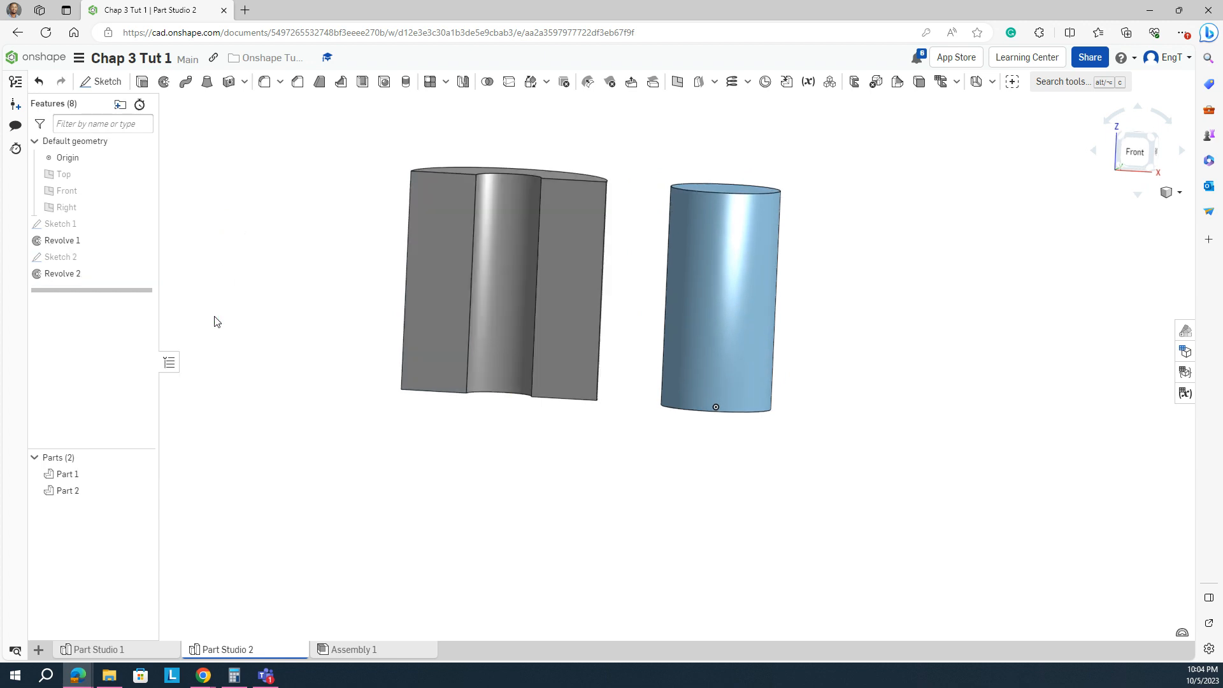
Start a sketch on the half cylinder's flat cut face on the side away from the solid cylinder, view it normal, and hide Part 1.
right_click_drag(655, 513, 672, 542)
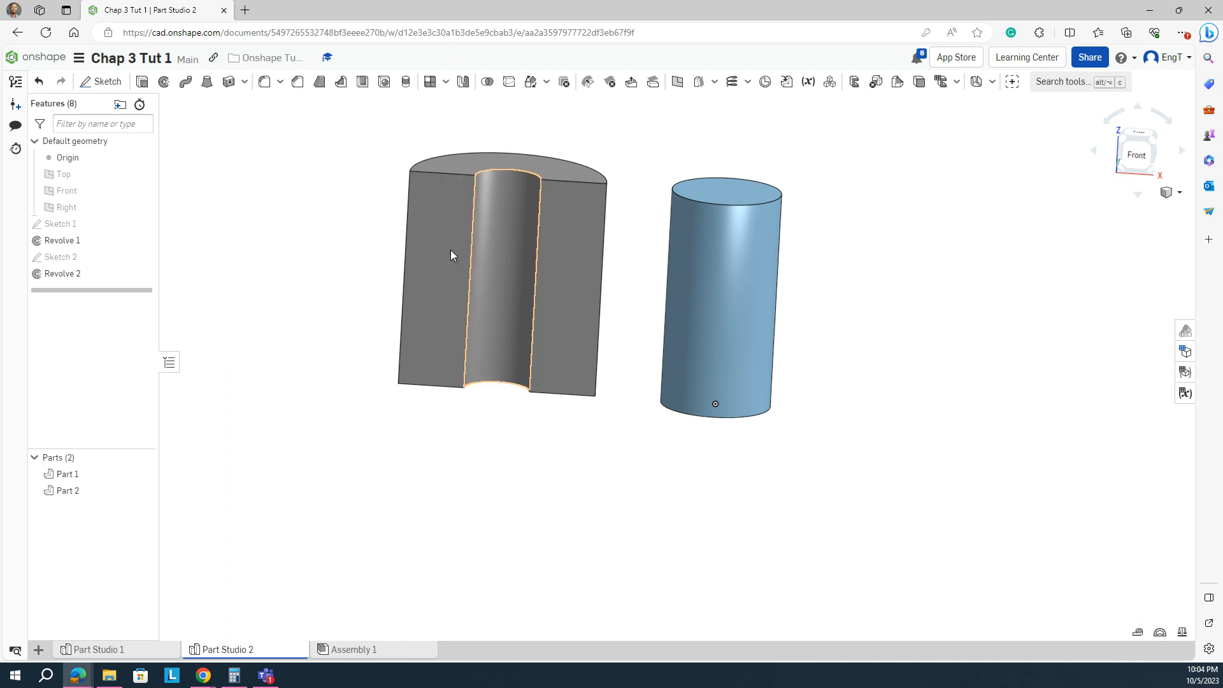
right_click_drag(289, 327, 293, 287)
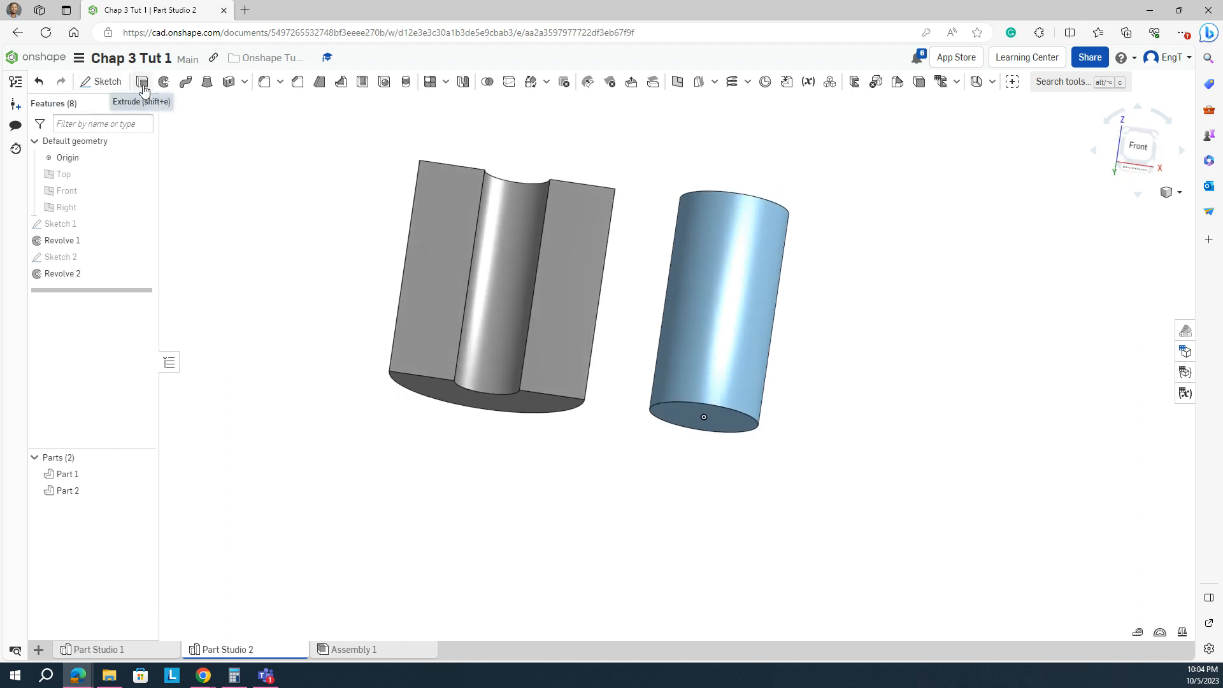
left_click(101, 82)
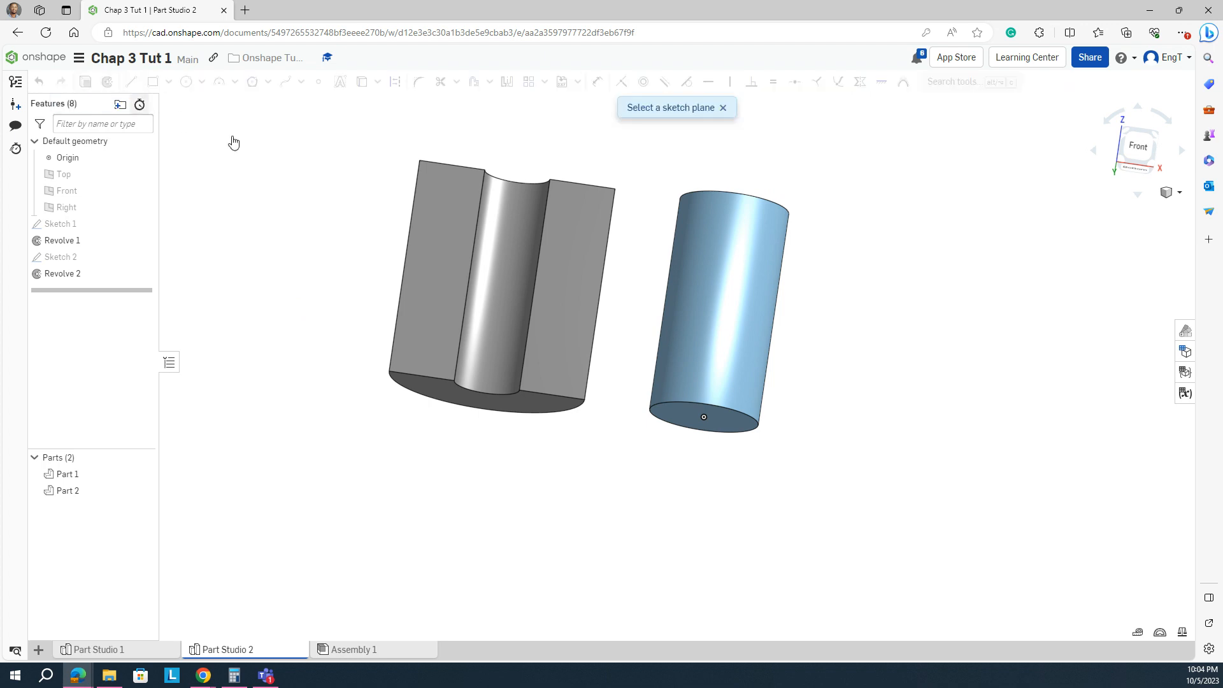
left_click(445, 209)
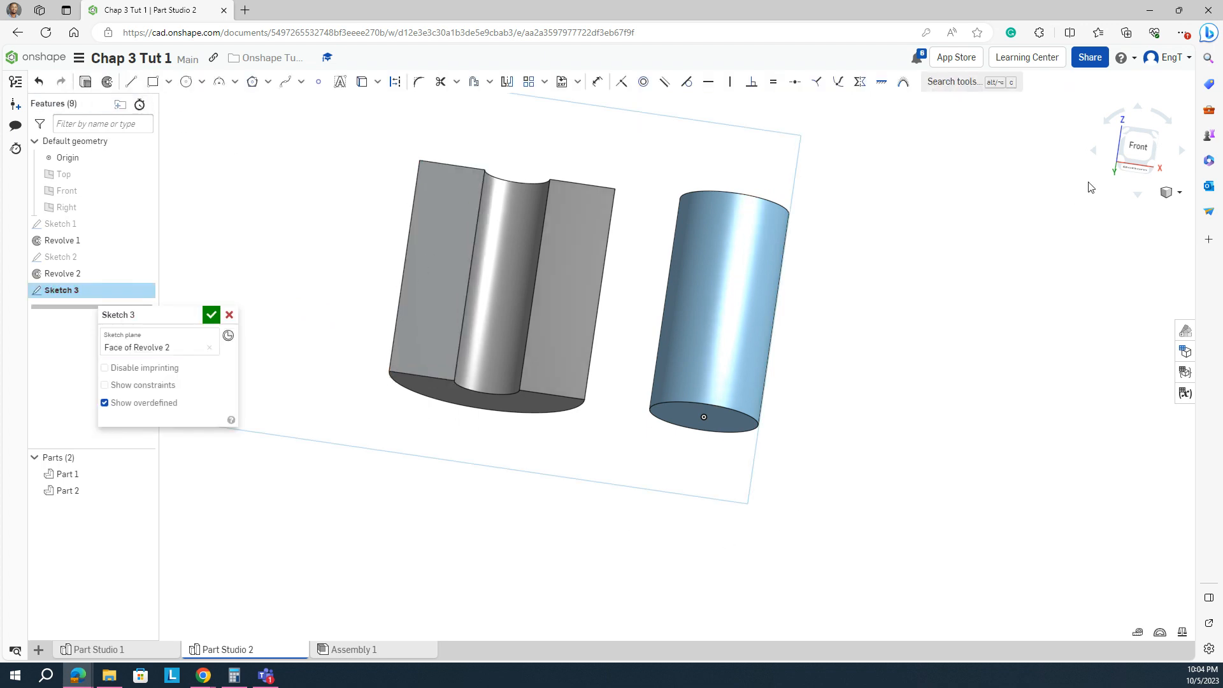
key("n")
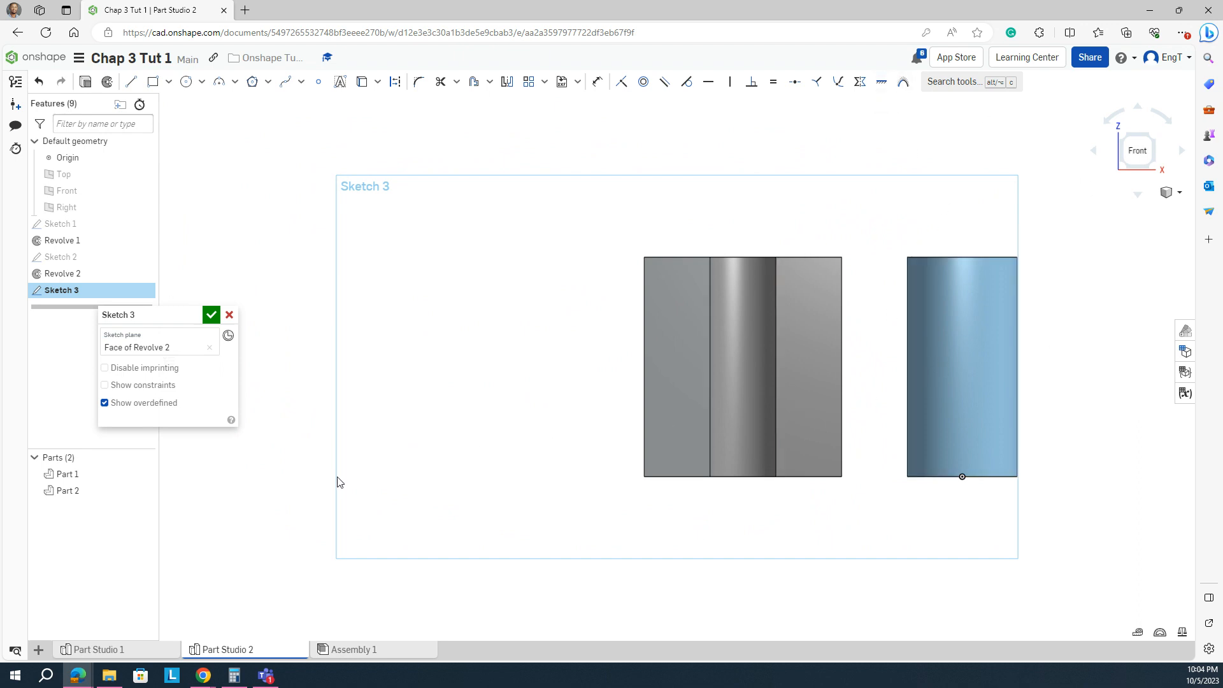
left_click(143, 474)
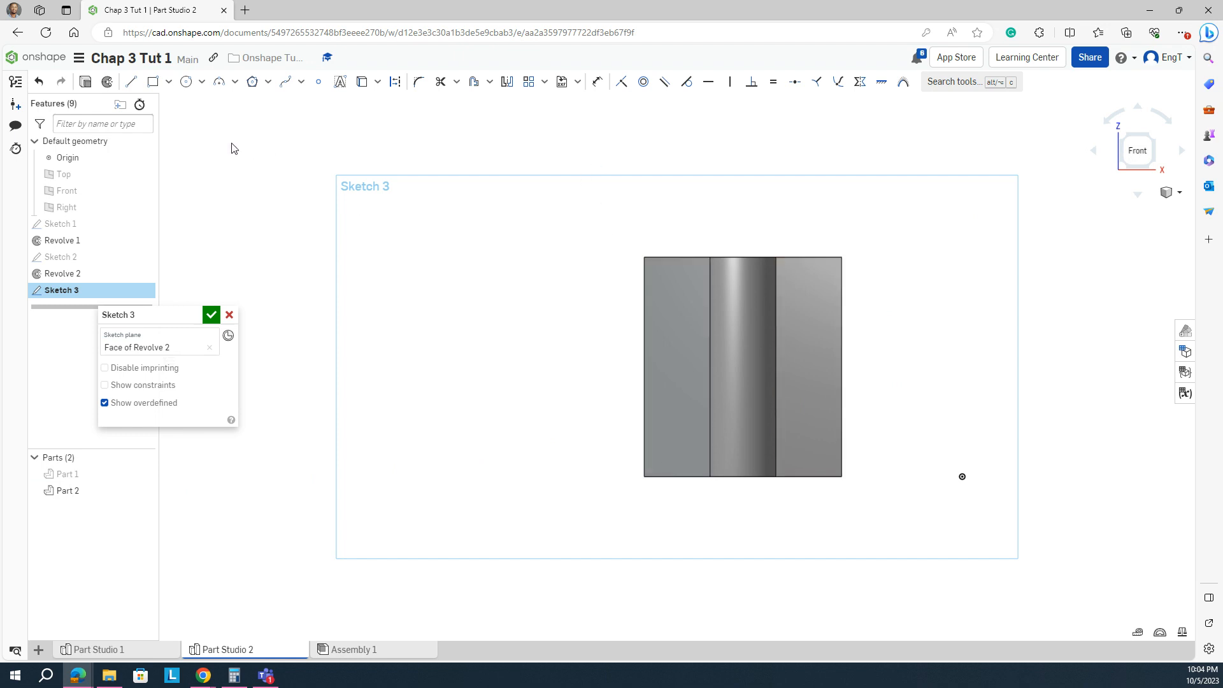
Draw a circle about 18.7 mm in diameter near the upper end of the sketched cut face and dimension its diameter.
left_click(186, 82)
left_click(677, 316)
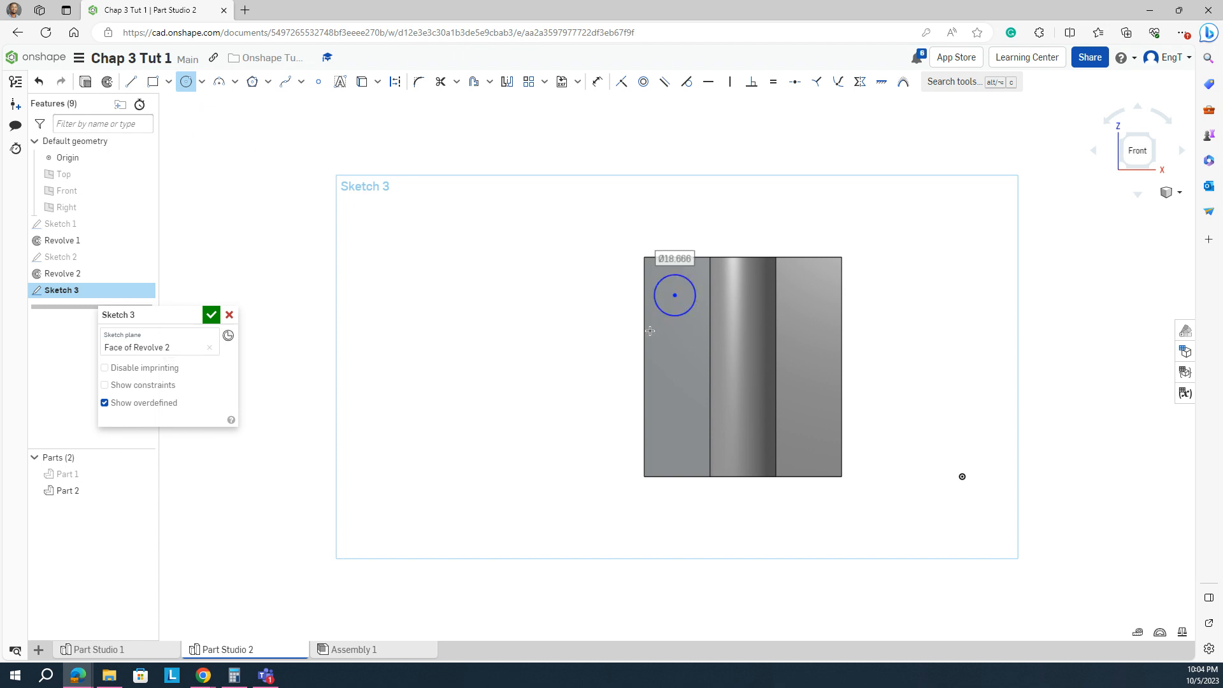
key("d")
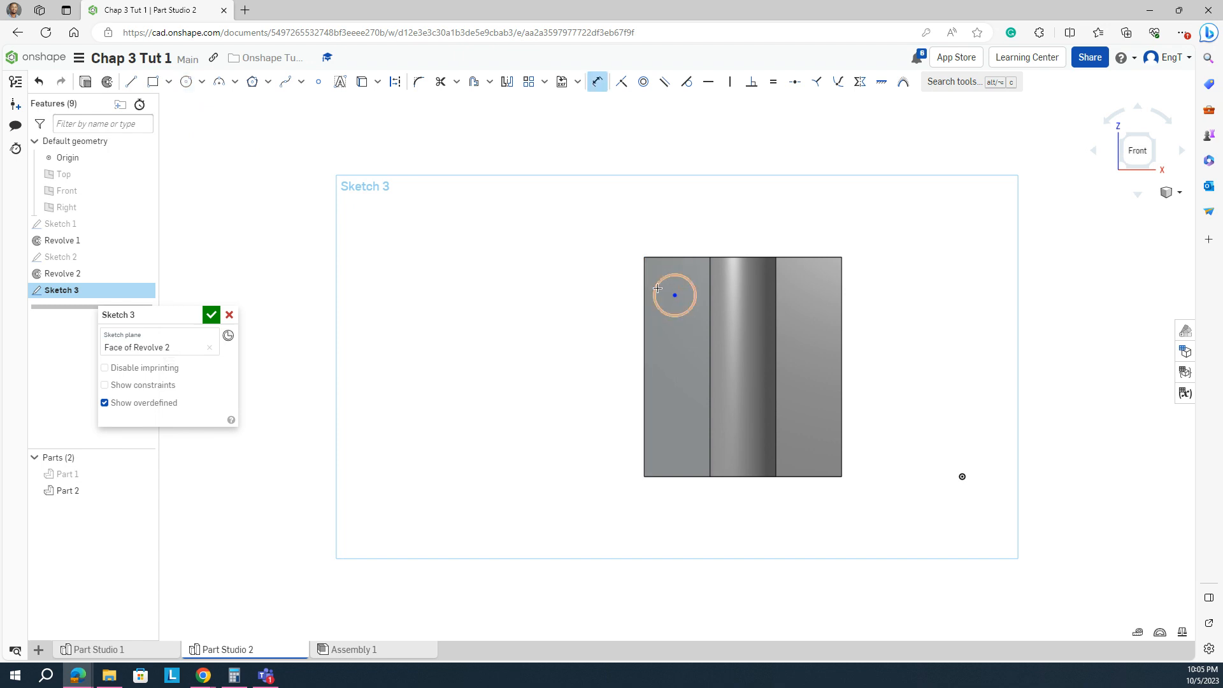
left_click(658, 281)
left_click(622, 310)
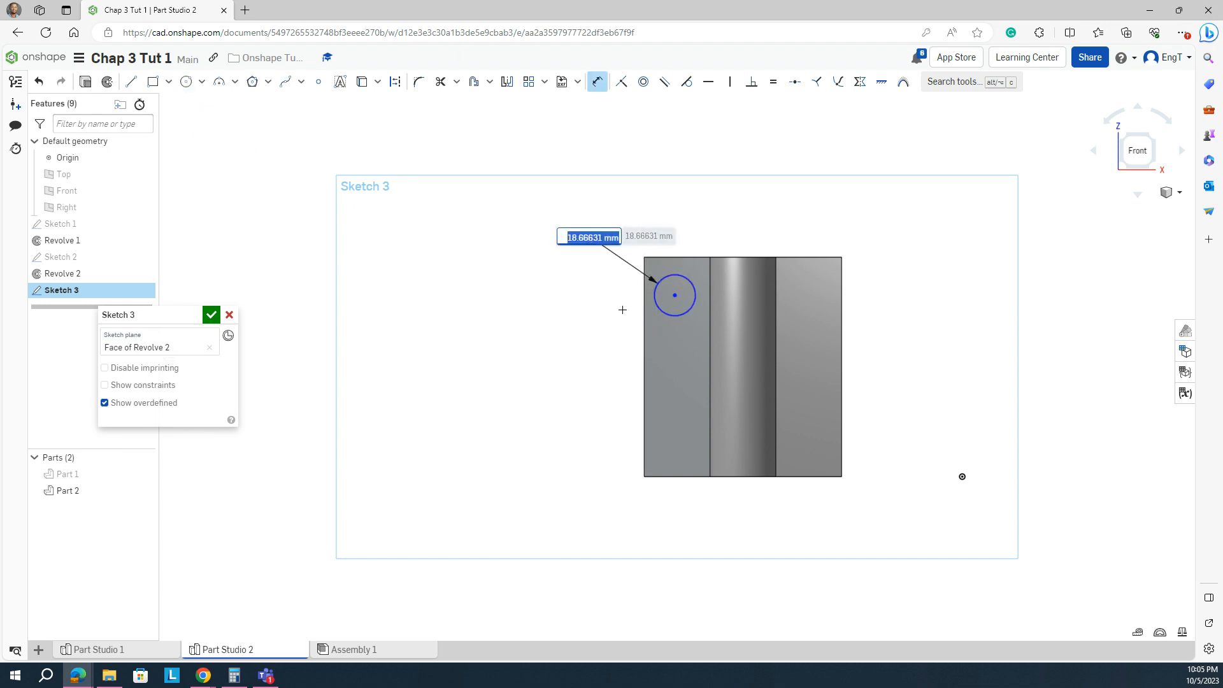
Dimension the circle centre's vertical distance to the face's upper edge and move the diameter dimension above the part.
left_click(674, 295)
left_click(672, 258)
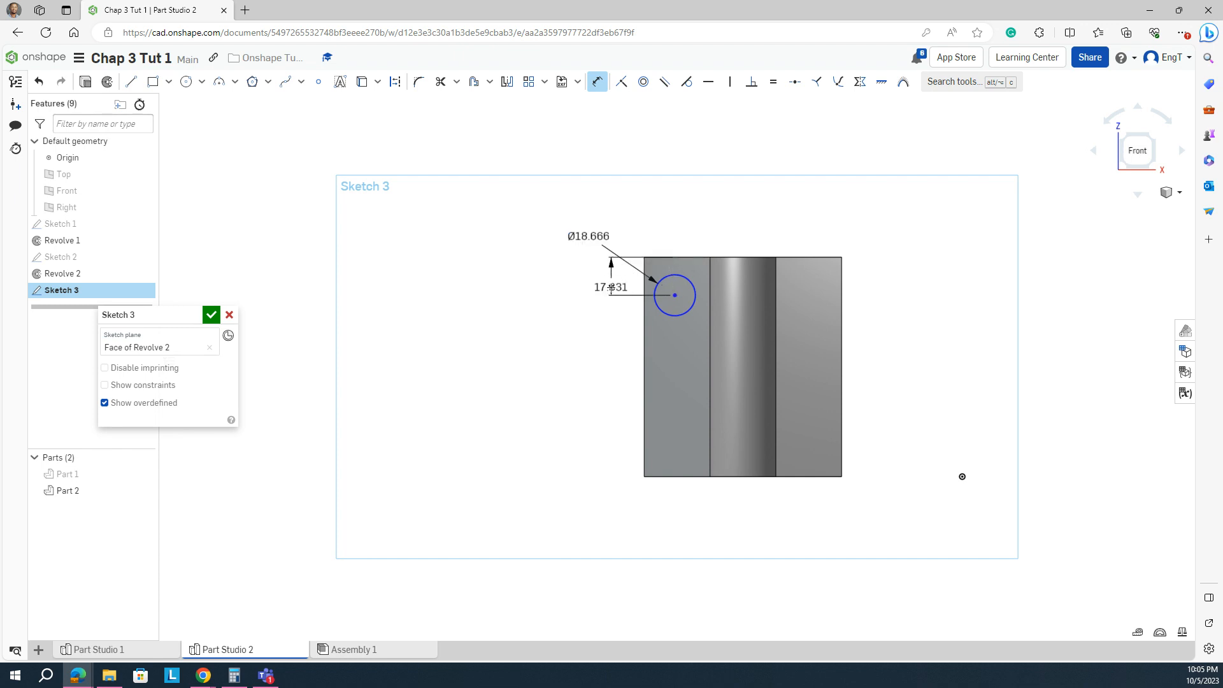
left_click(611, 287)
left_click_drag(584, 236, 693, 225)
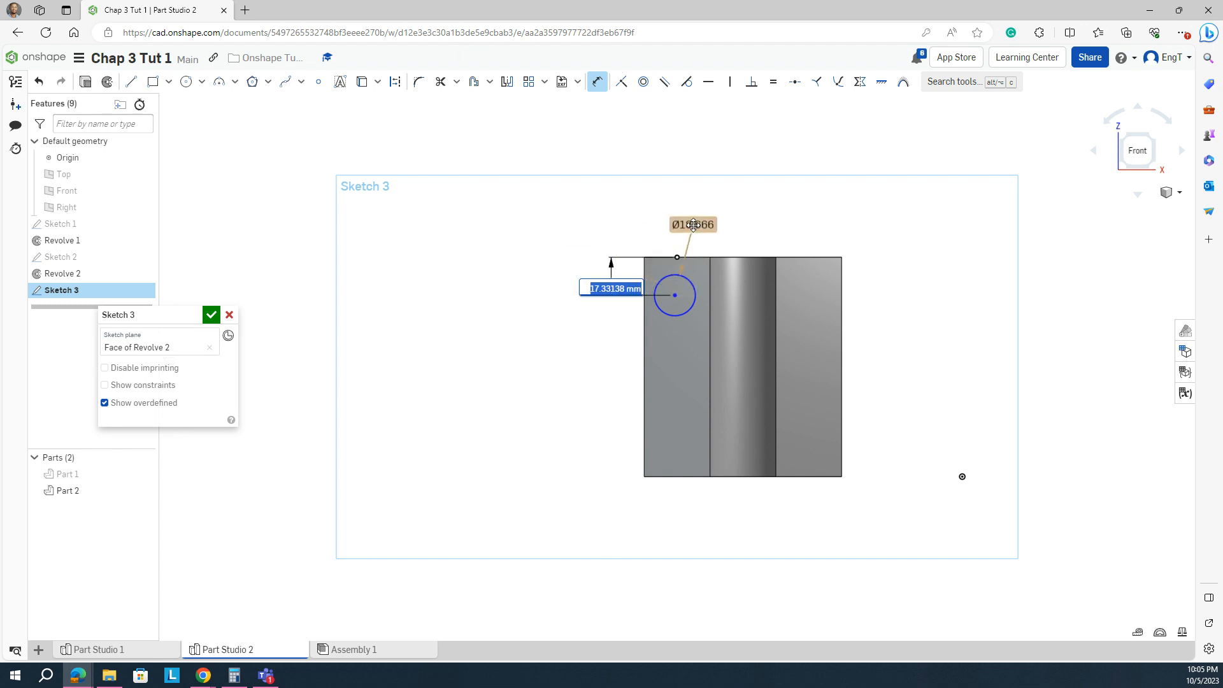
Dimension the circle centre 10 mm from the outer vertical edge of the cut face.
left_click(676, 295)
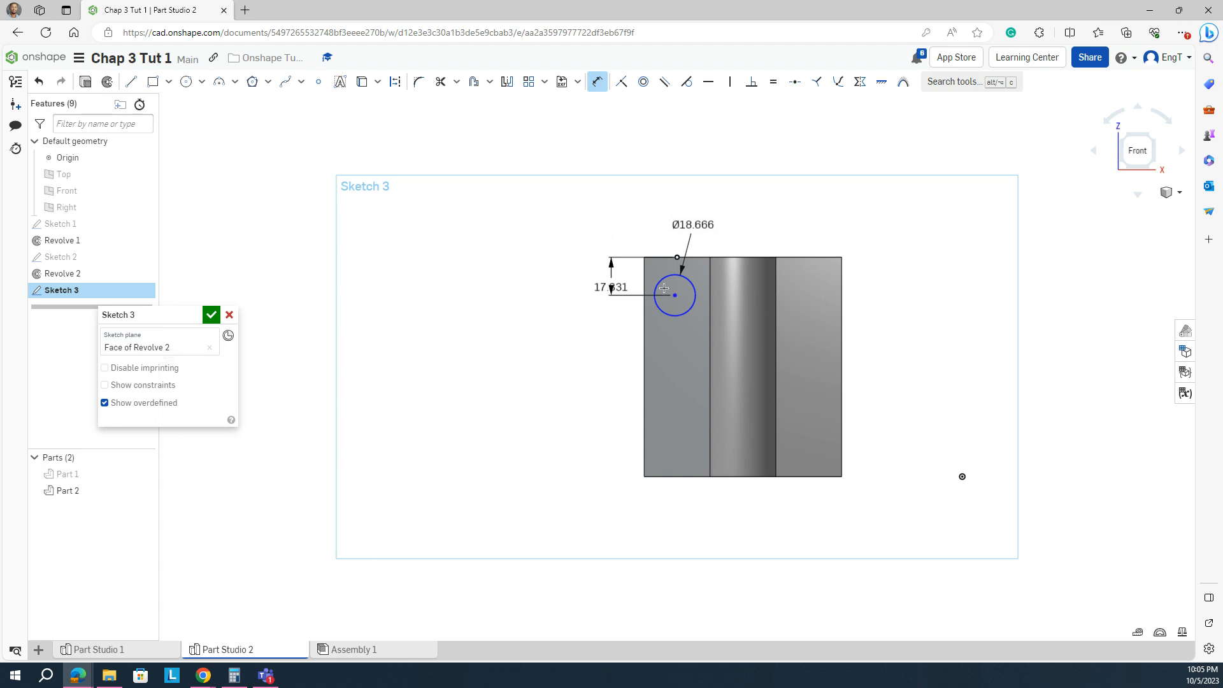
left_click(644, 278)
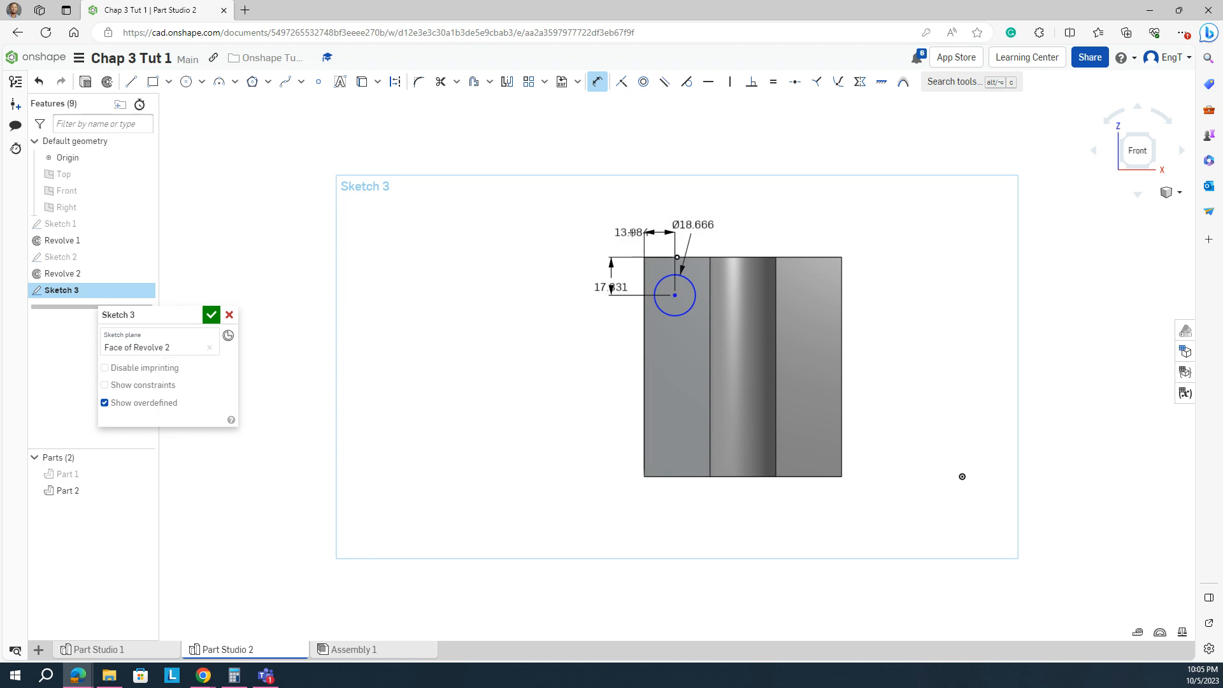
left_click(634, 237)
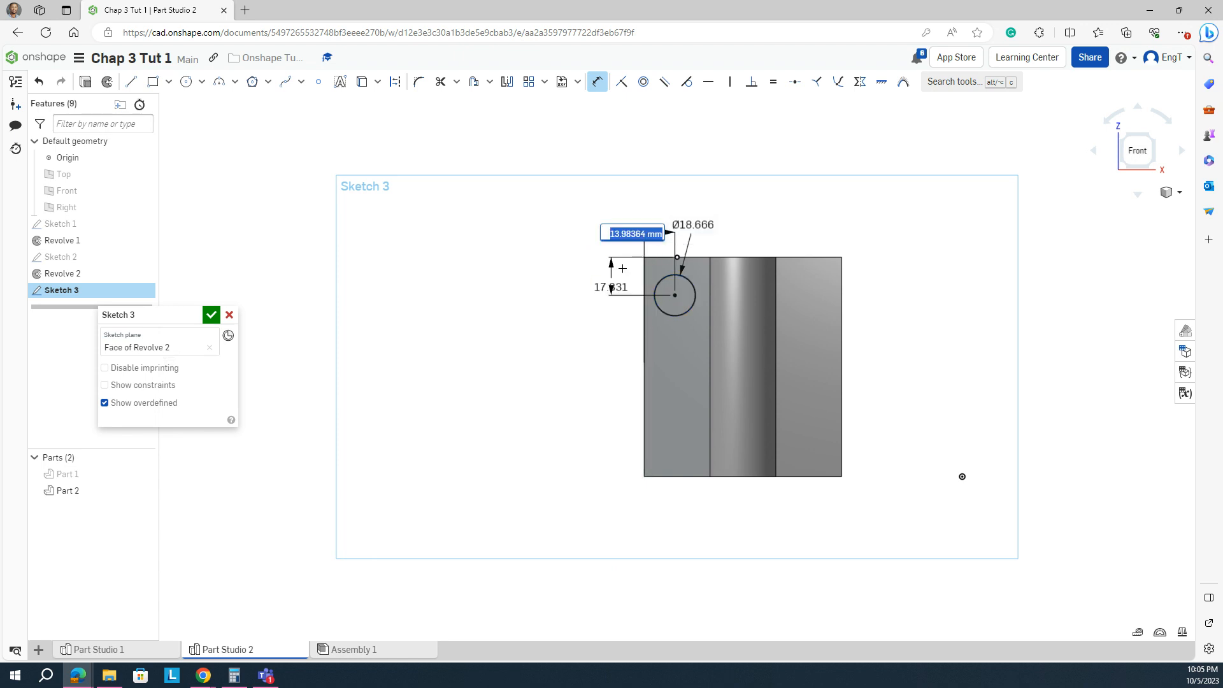
type("10")
key("Return")
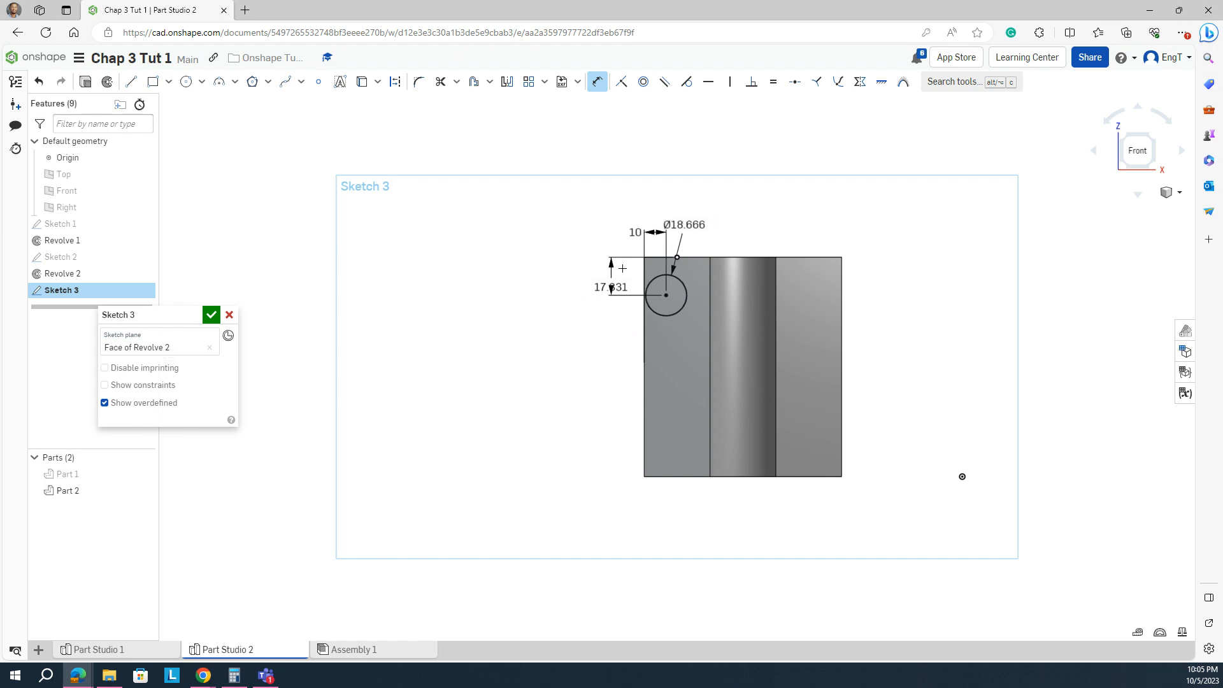
Set the circle centre's distance to the upper edge to 15 mm and its diameter to 8 mm, and accept the sketch.
double_click(607, 294)
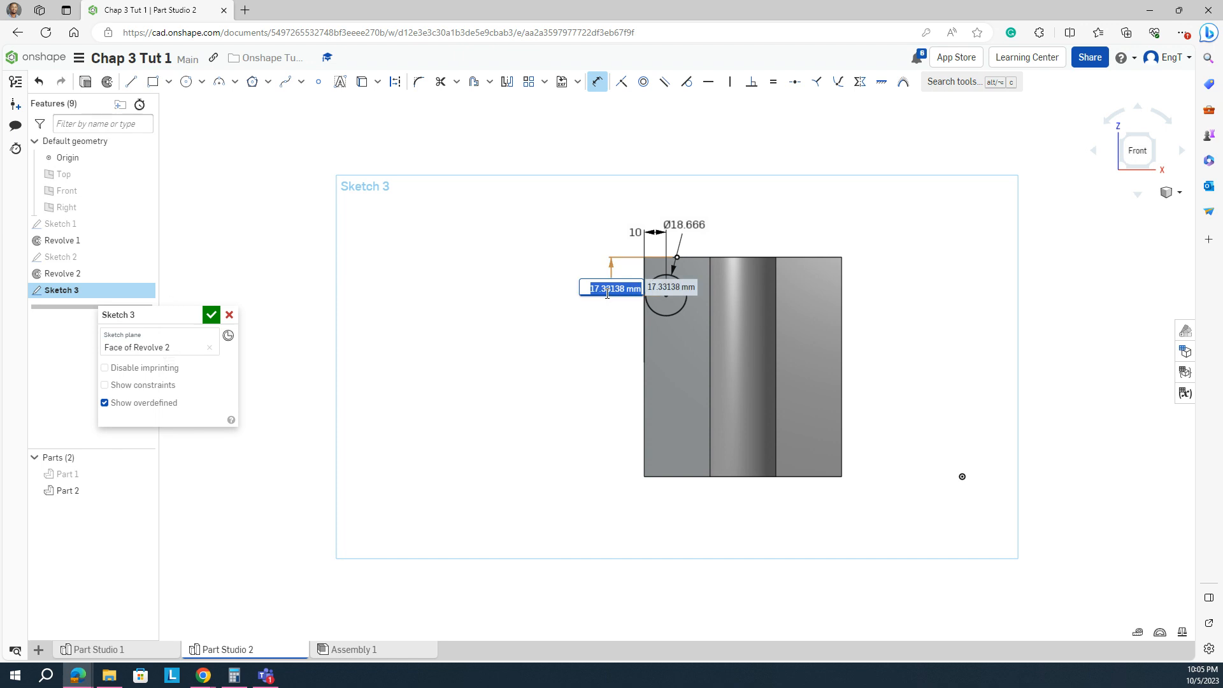
type("15")
key("Return")
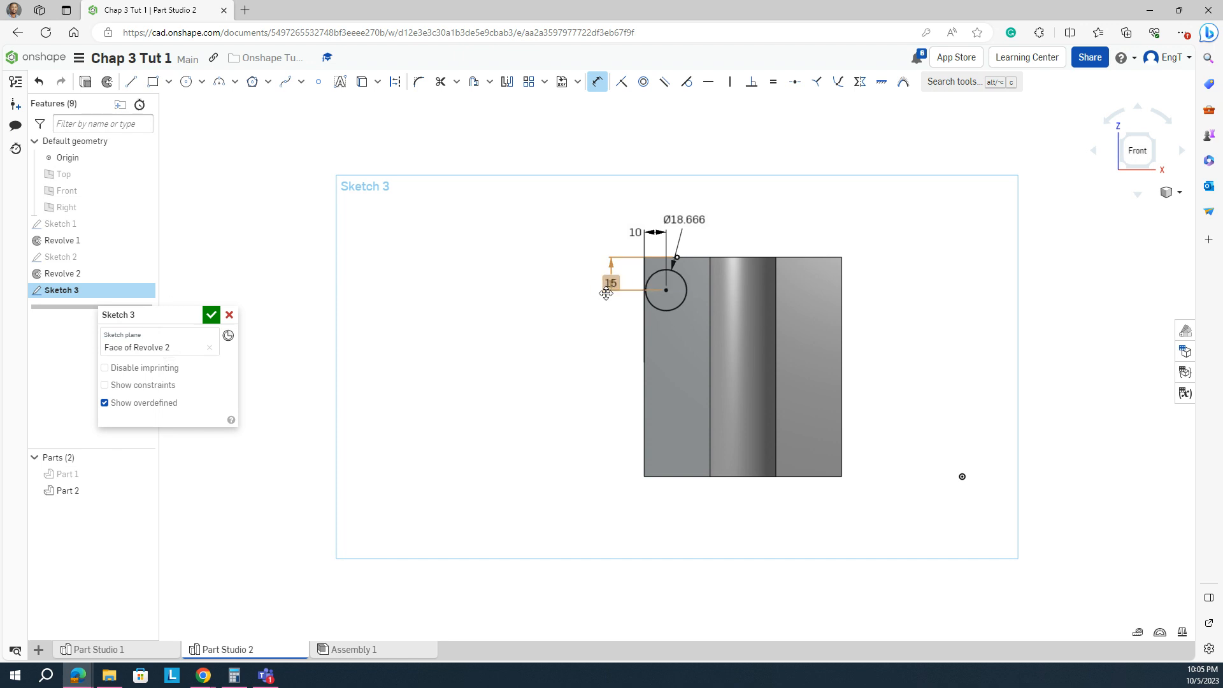
double_click(684, 220)
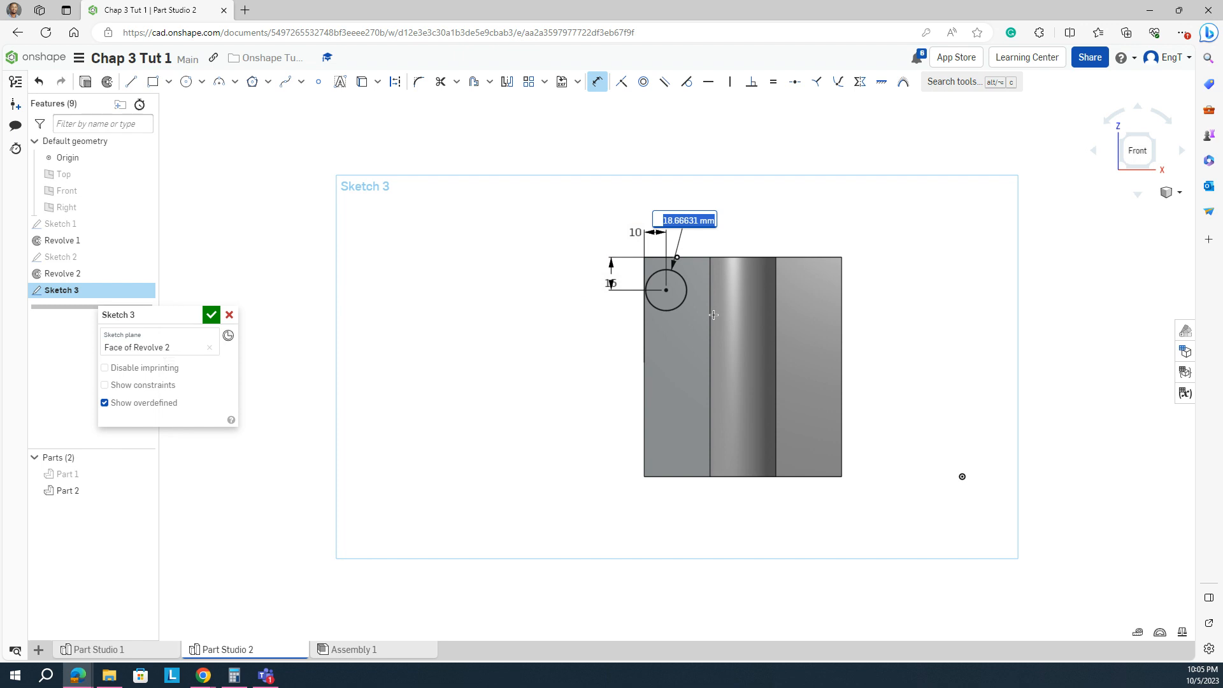
type("8")
key("Return")
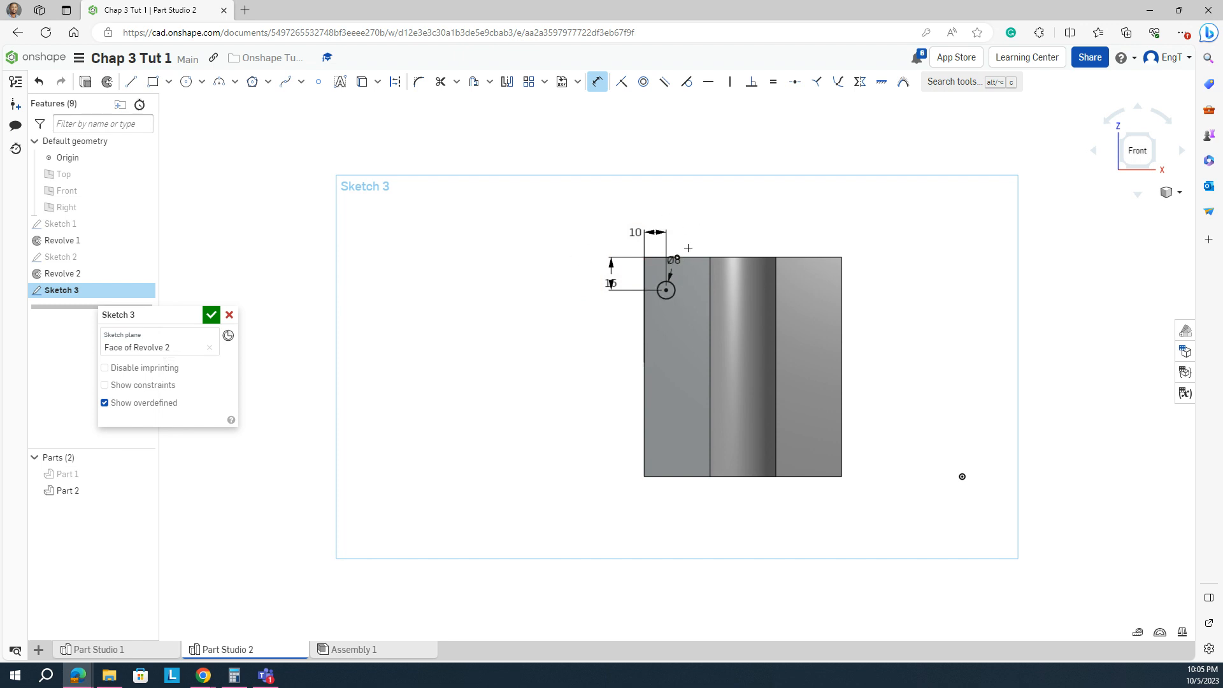
key("Escape")
left_click_drag(674, 259, 710, 219)
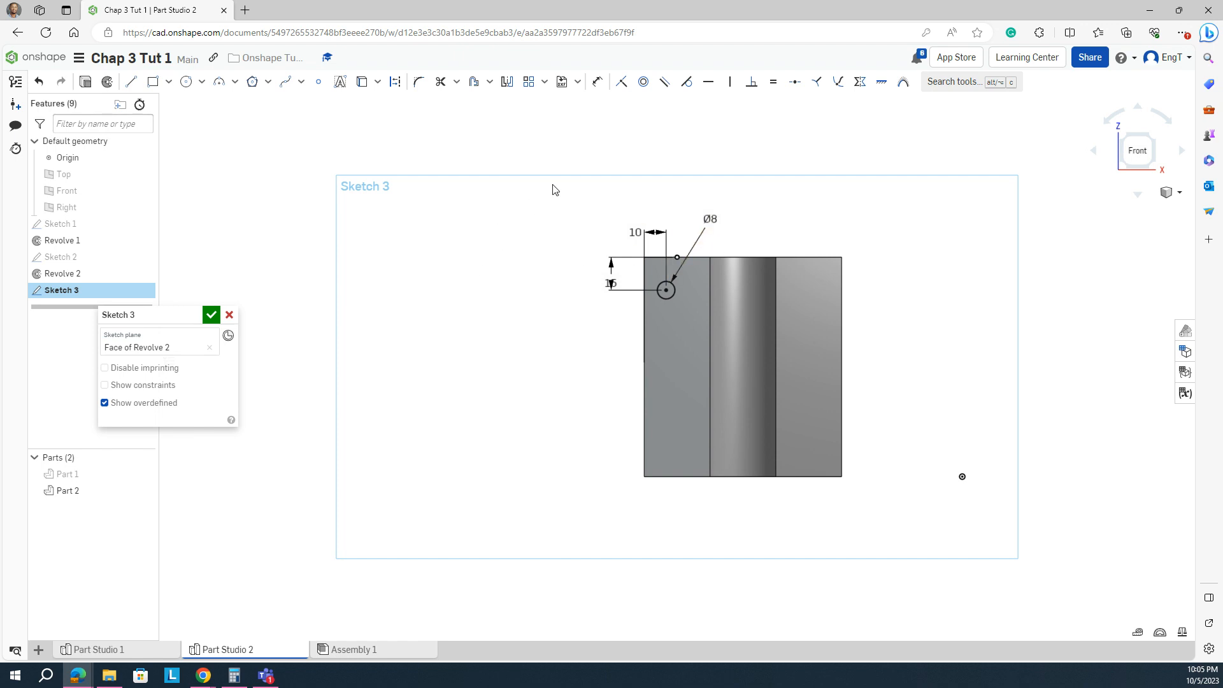
left_click(211, 315)
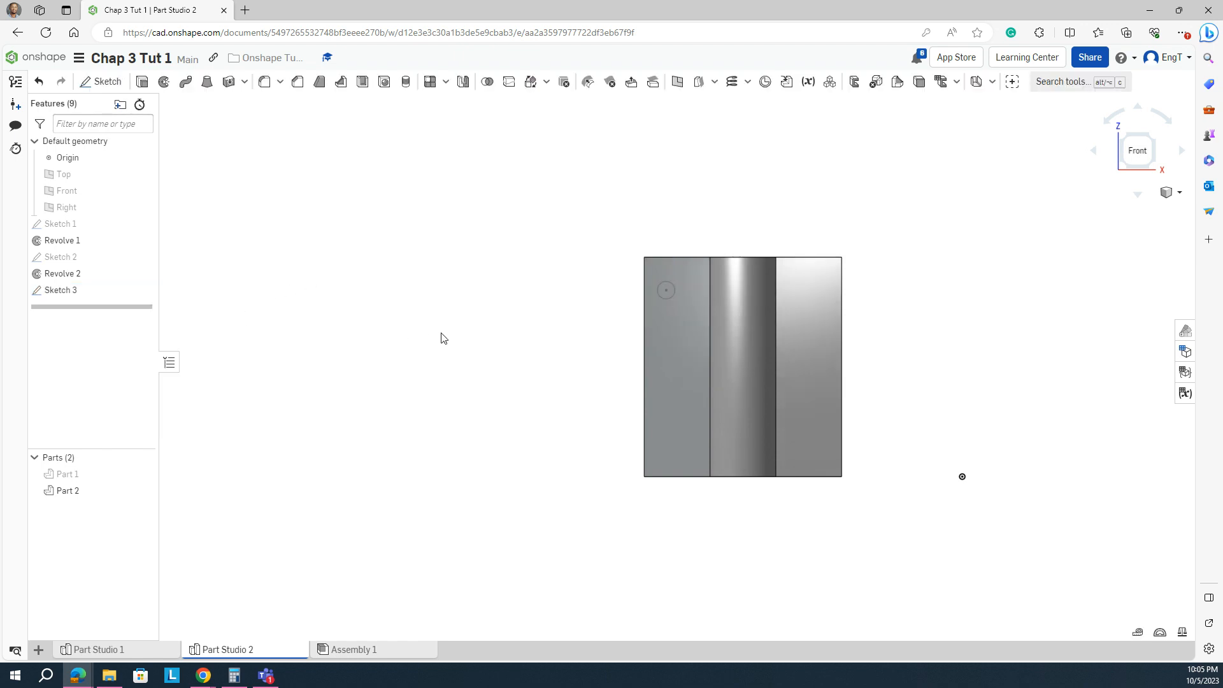
Reopen Sketch 3 and draw a 100 mm vertical line through the bore from the part's upper edge to its lower edge.
right_click(456, 302)
left_click(464, 357)
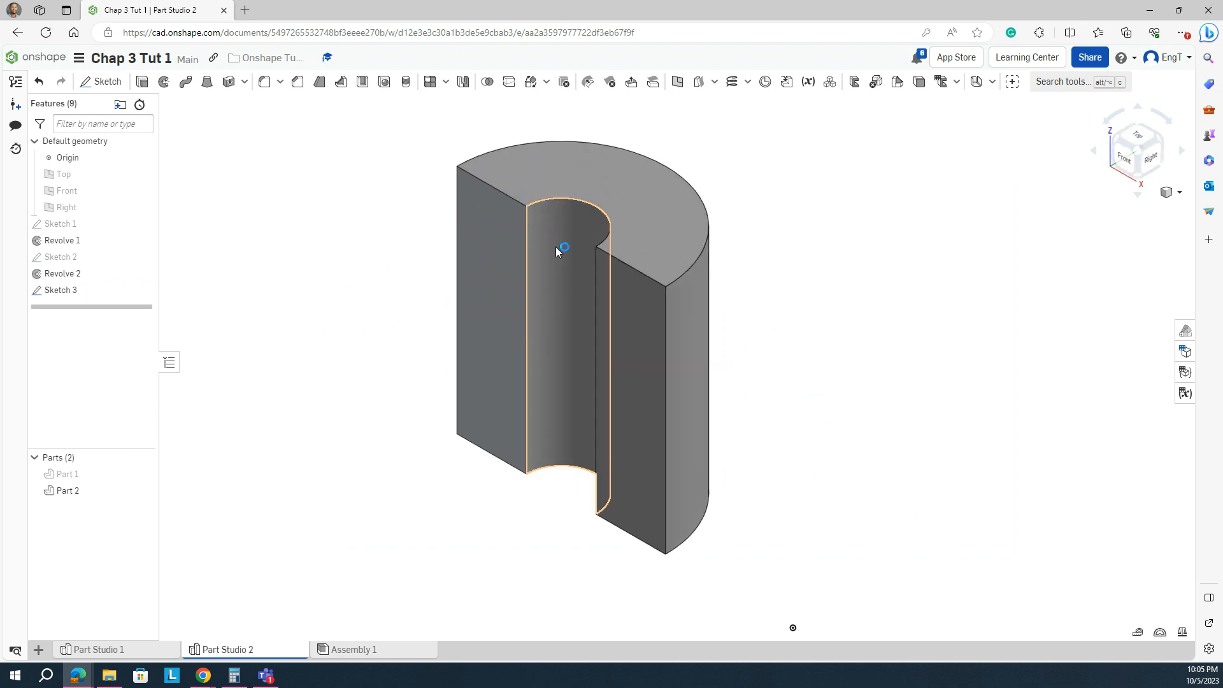
double_click(62, 290)
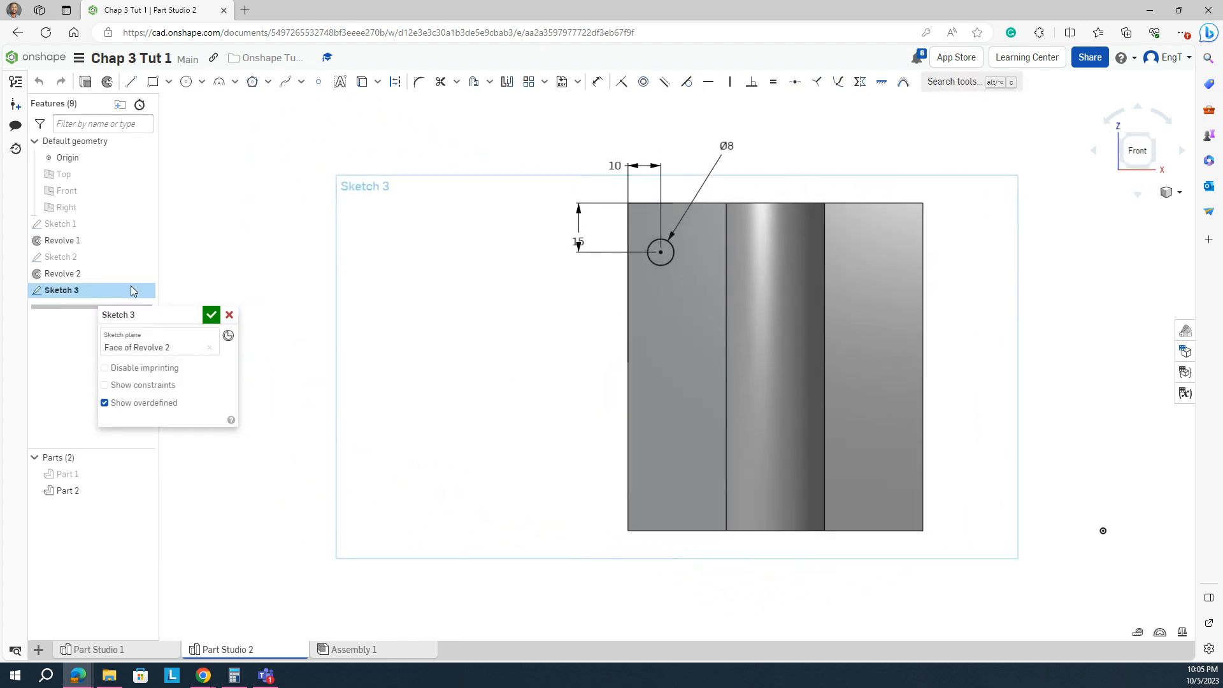
left_click(132, 82)
left_click(726, 203)
left_click(774, 202)
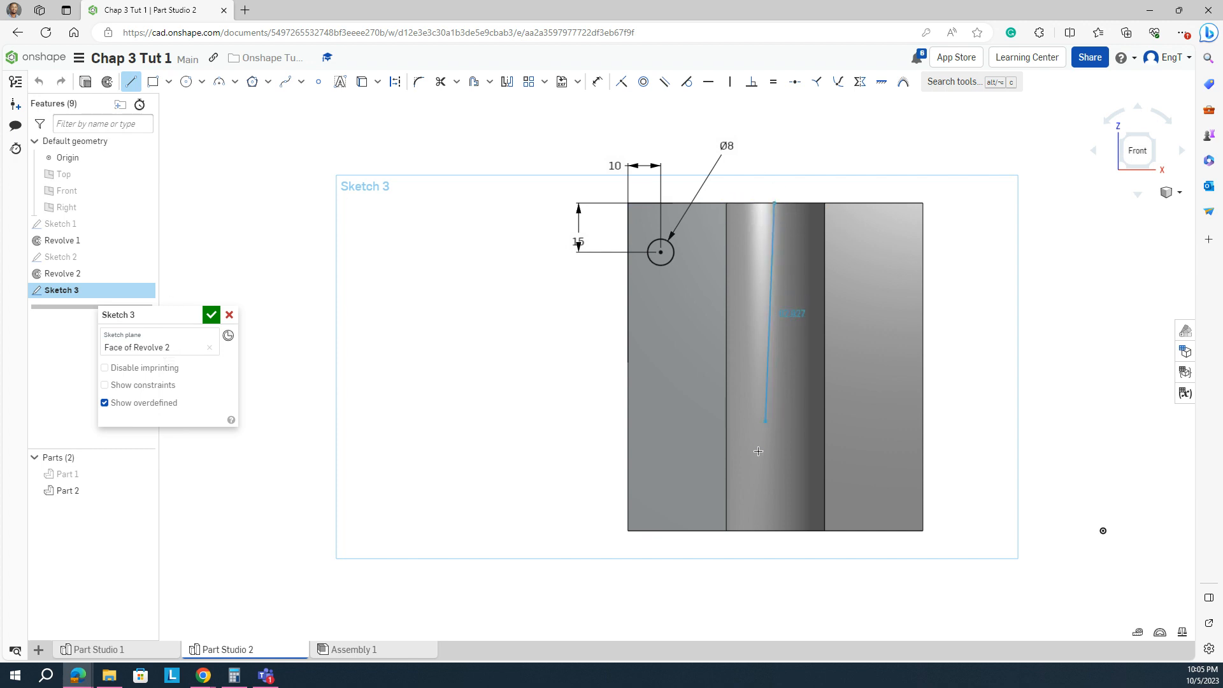
left_click(774, 530)
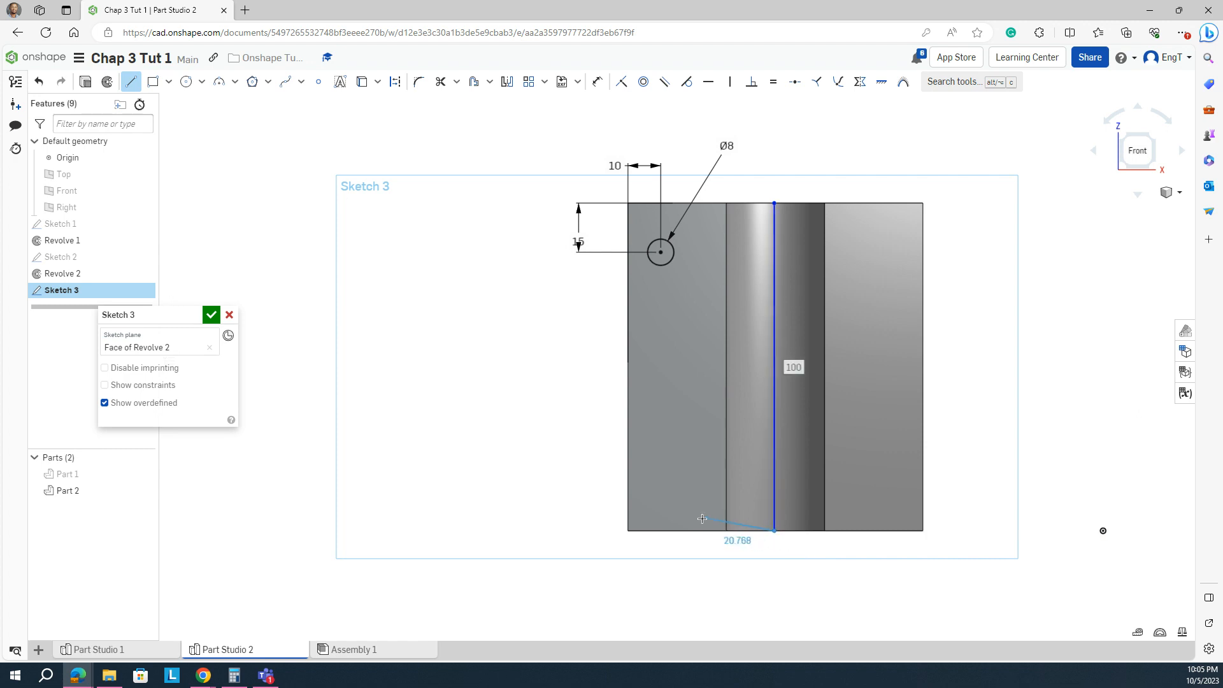
key("Escape")
key("Escape")
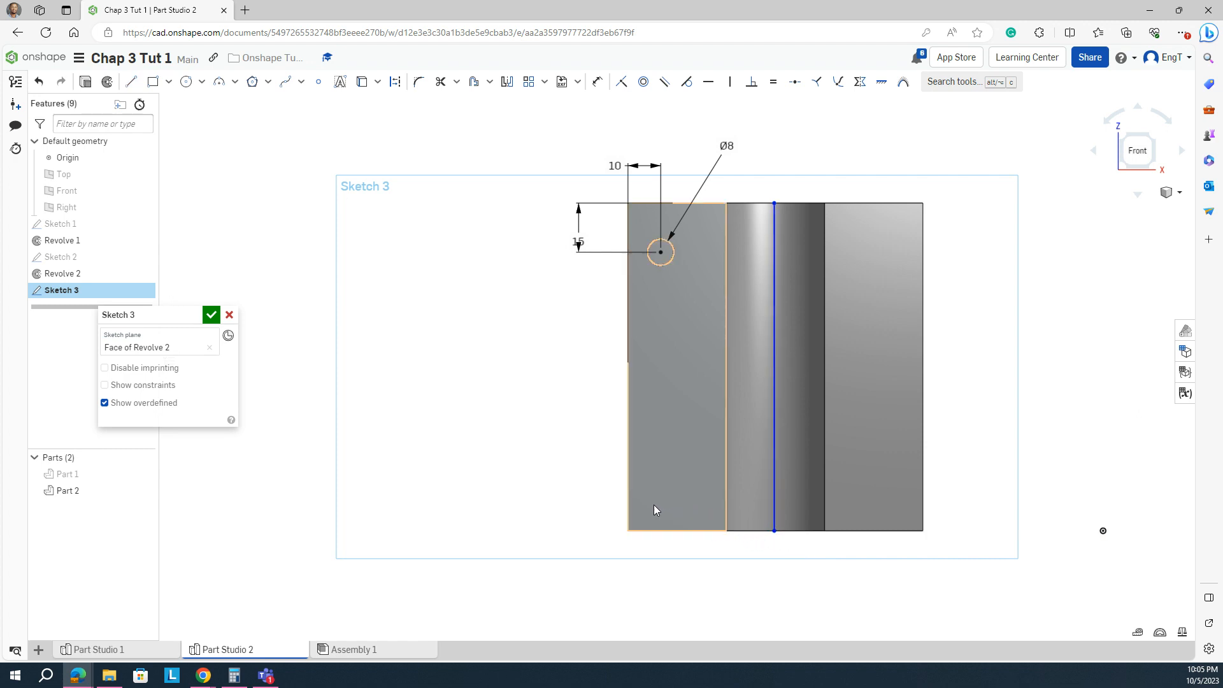
Dimension the vertical line 45 mm from the outer vertical edge of the cut face.
key("u")
left_click(628, 447)
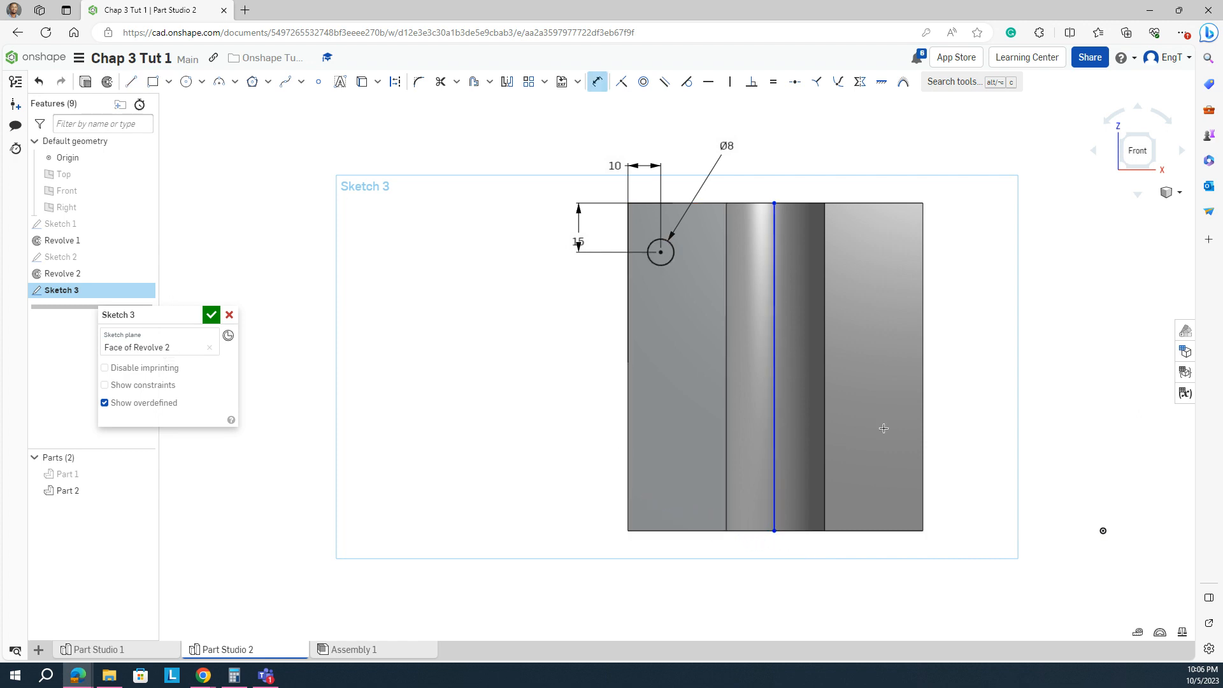
left_click(922, 432)
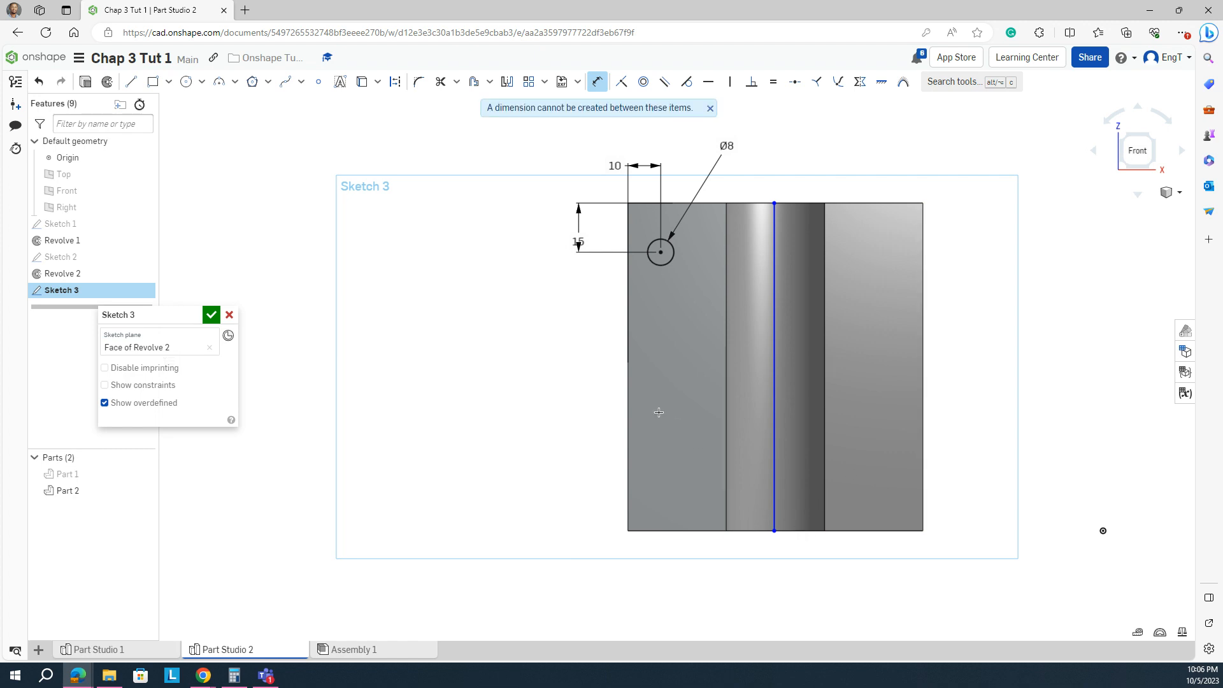
left_click(630, 401)
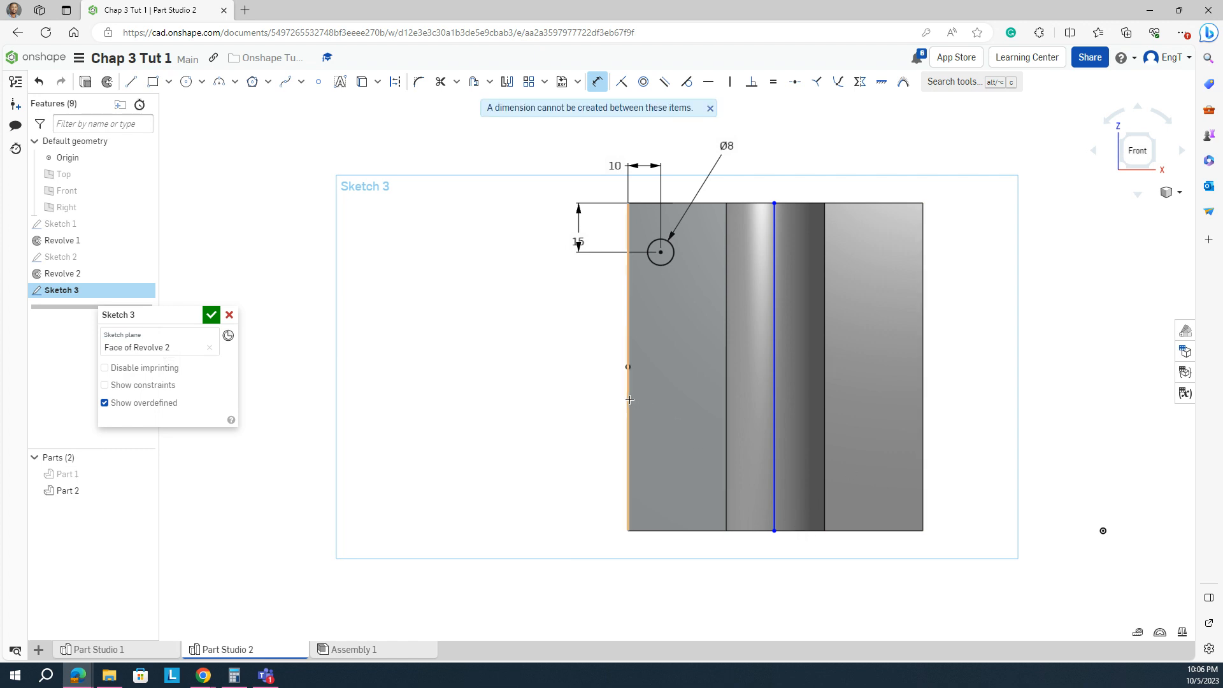
left_click(773, 401)
double_click(711, 570)
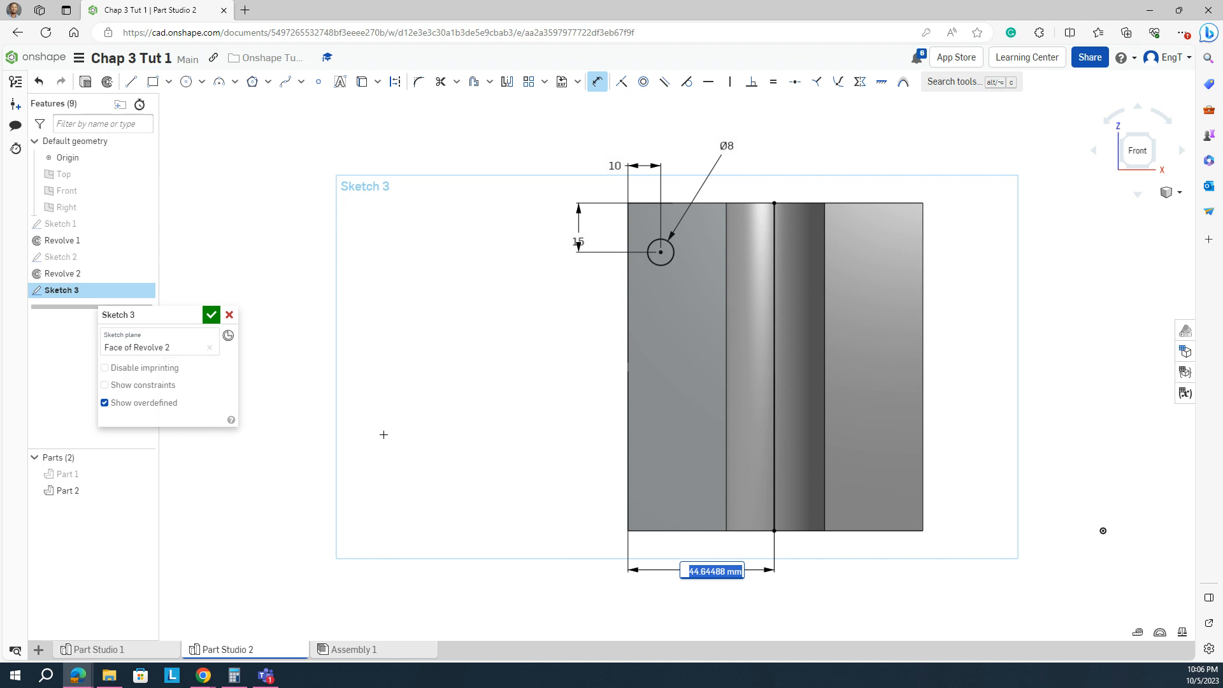
type("45")
key("Return")
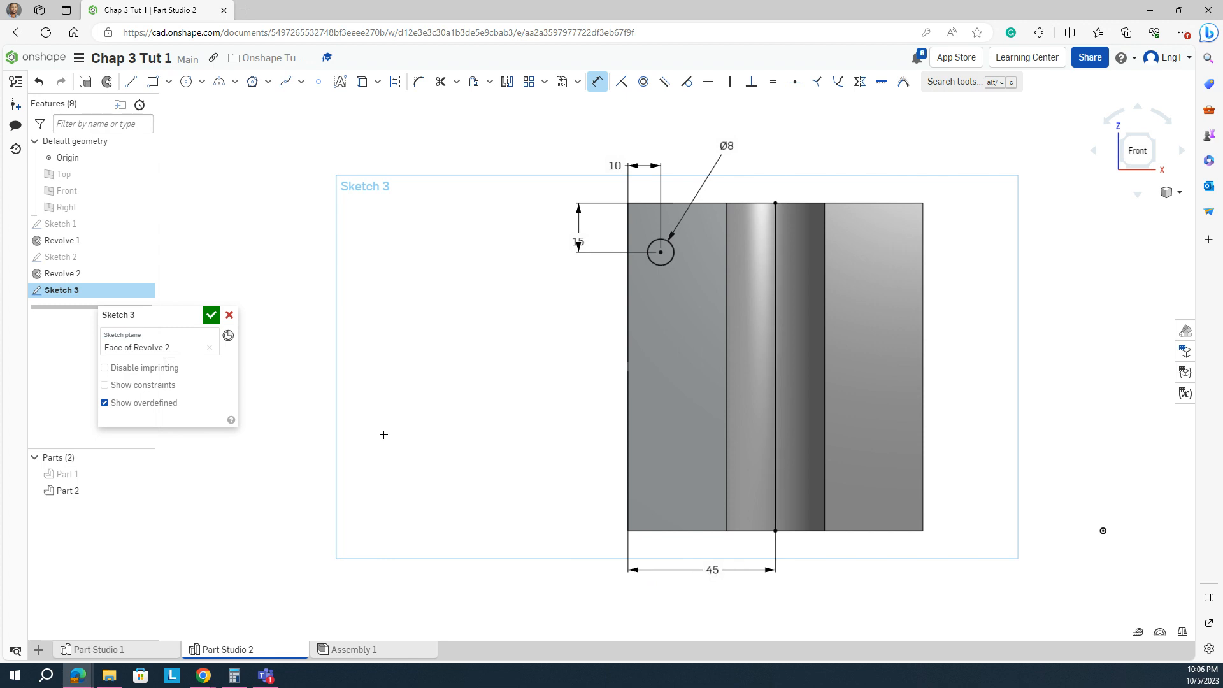
Convert the vertical line through the bore in Sketch 3 to construction geometry and accept the sketch.
left_click(211, 315)
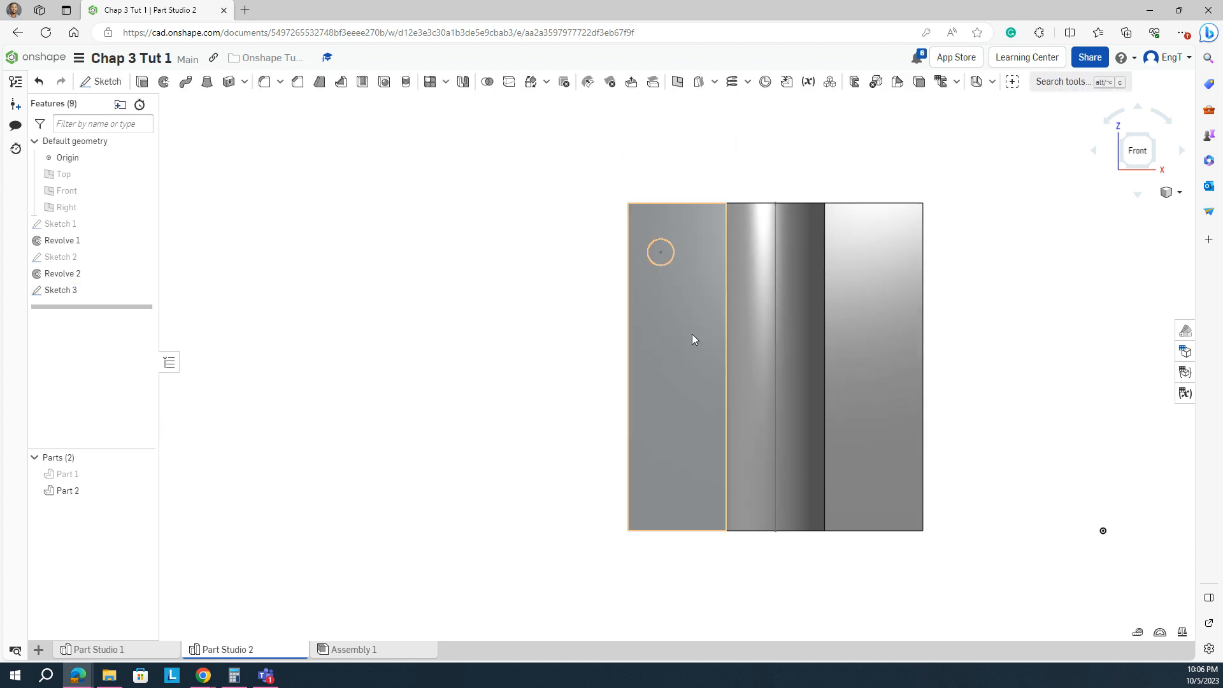
double_click(82, 291)
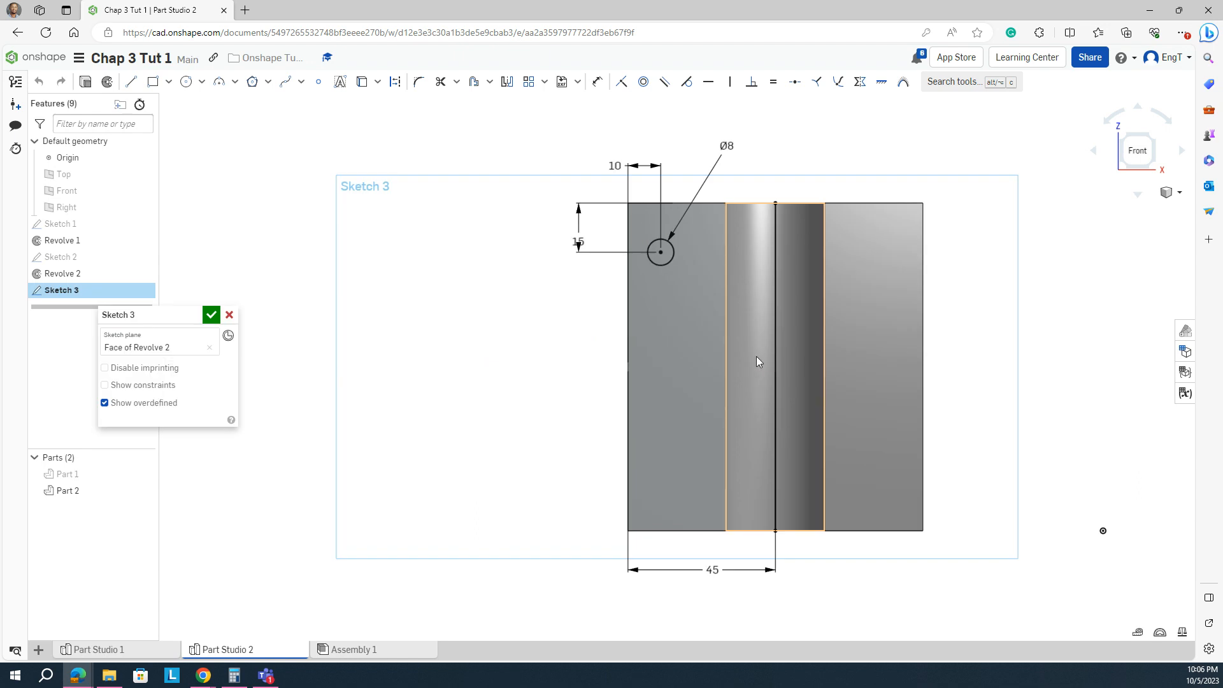
left_click(772, 353)
left_click(396, 88)
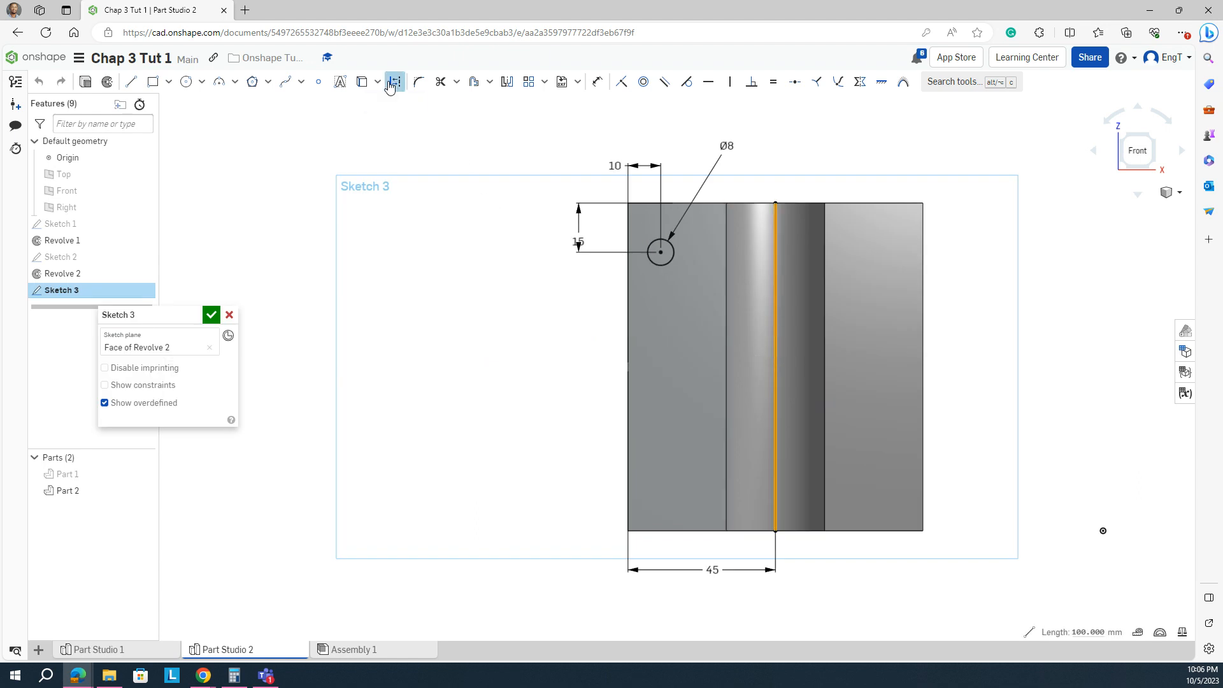
left_click(212, 315)
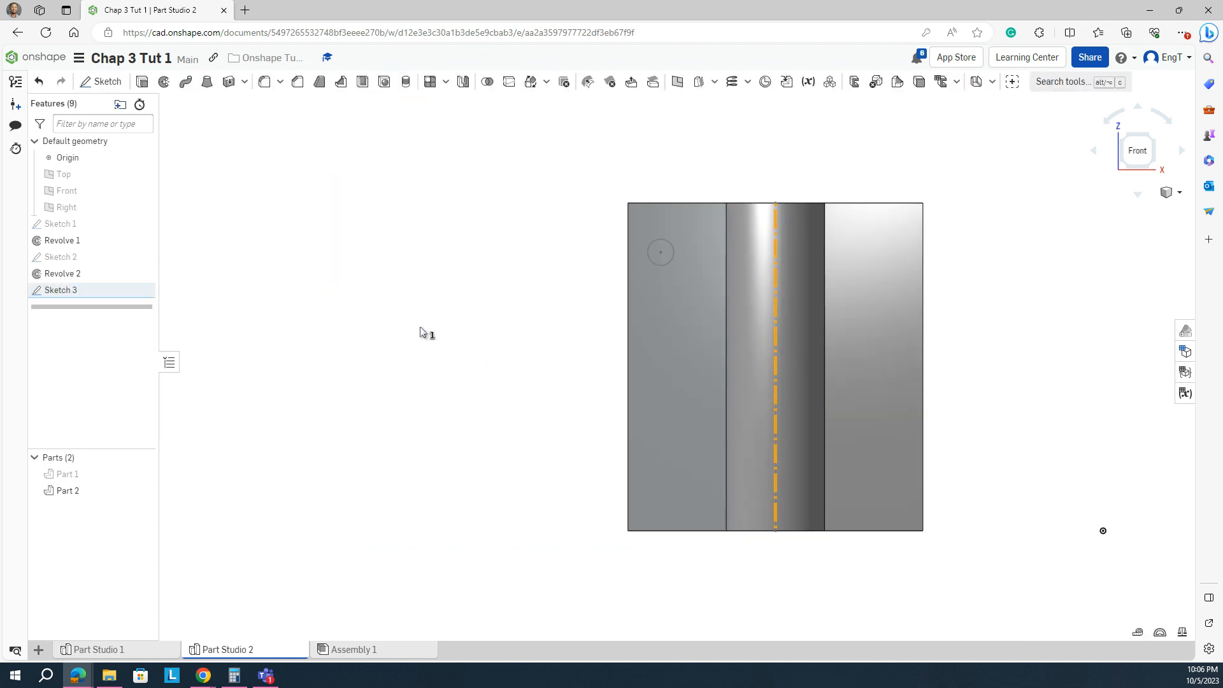
right_click(431, 322)
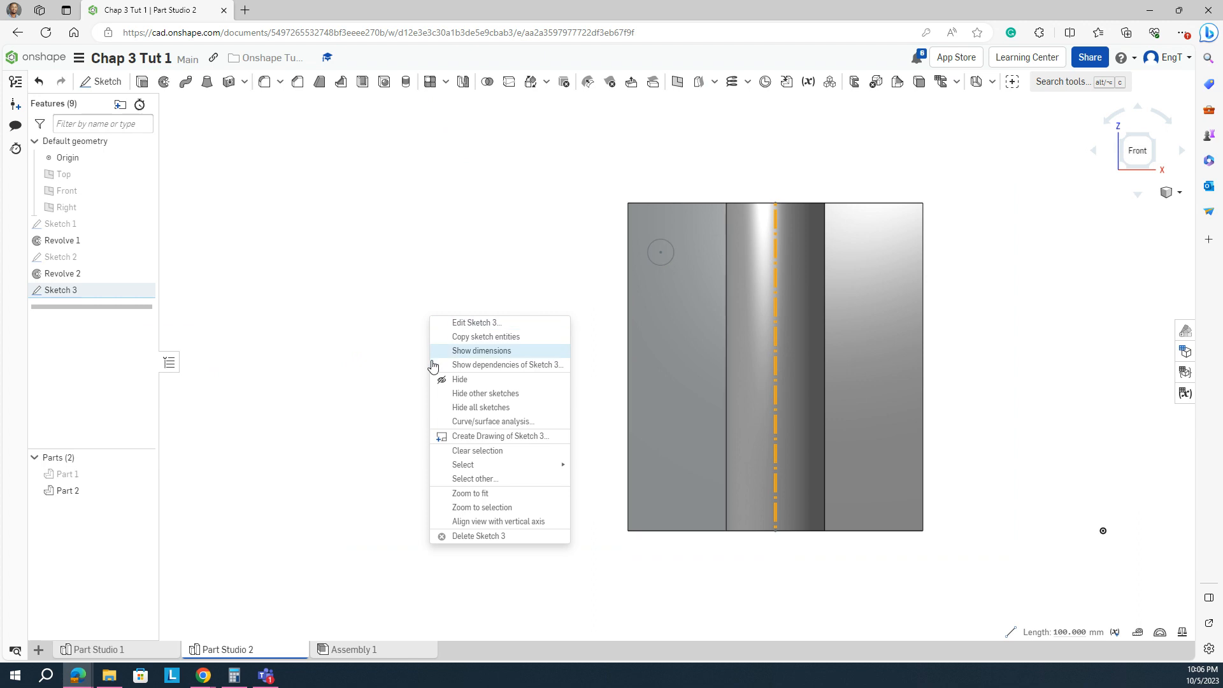
right_click(341, 238)
key("Escape")
right_click(340, 235)
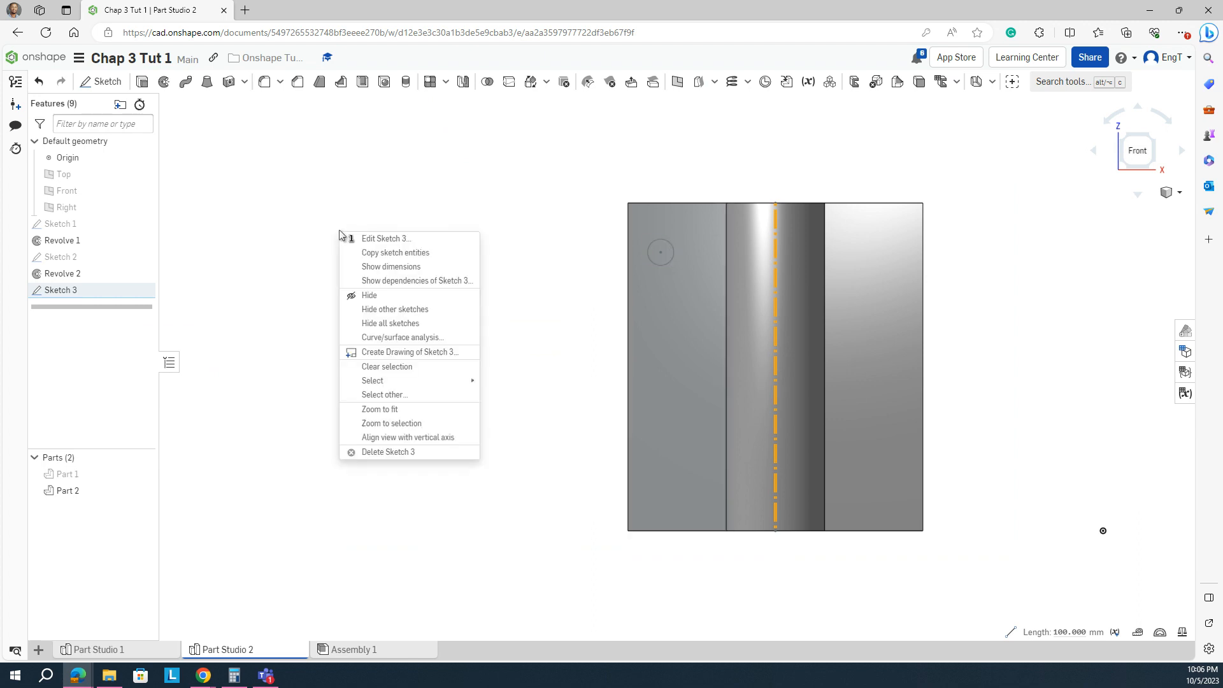
left_click(537, 247)
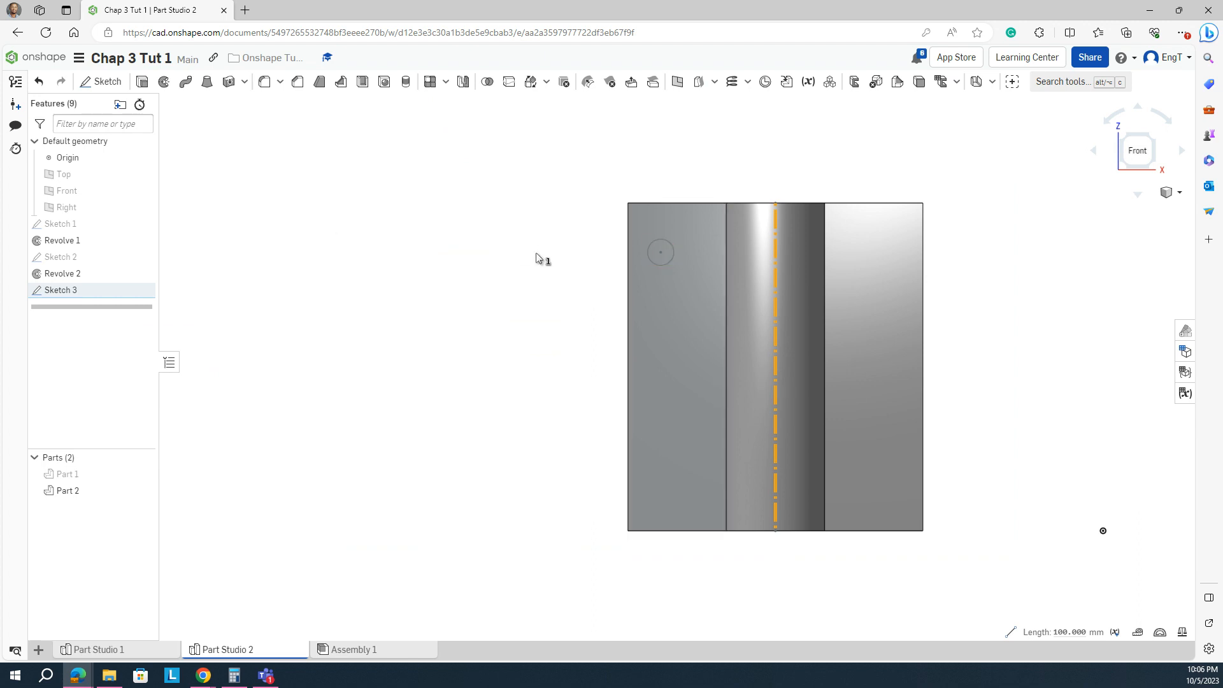
Start a solid Revolve of the 8 mm circle region in Sketch 3 about the vertical construction line through the bore.
left_click(444, 282)
right_click(421, 276)
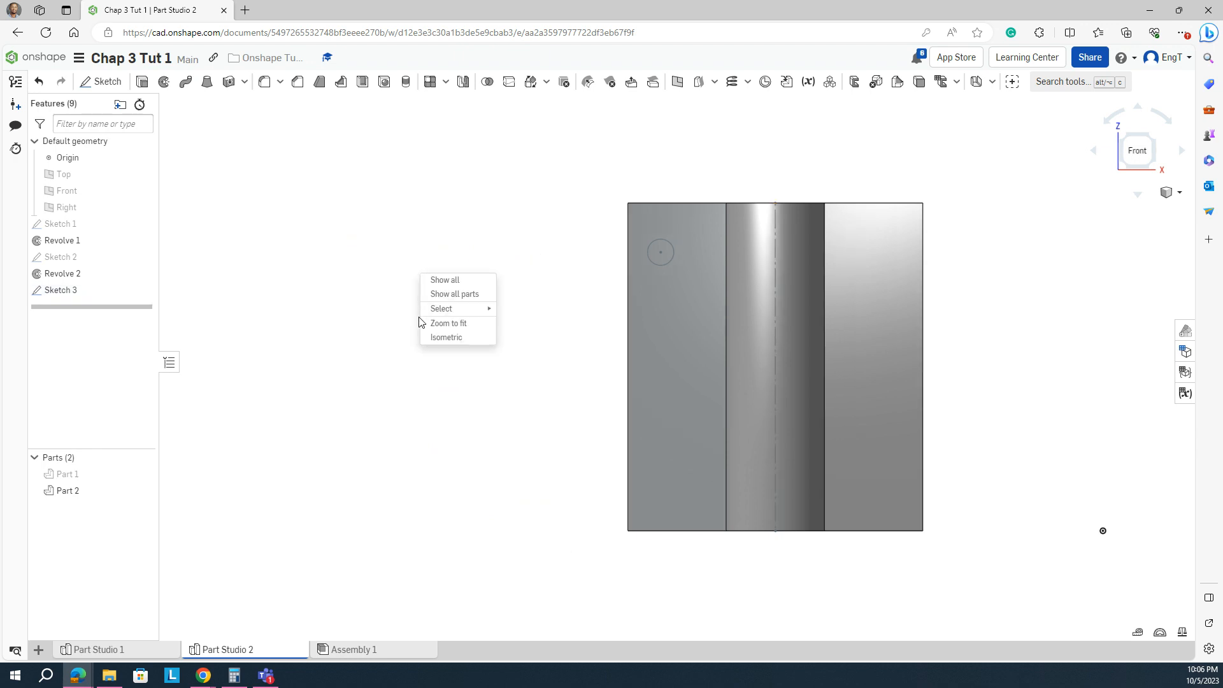
left_click(437, 338)
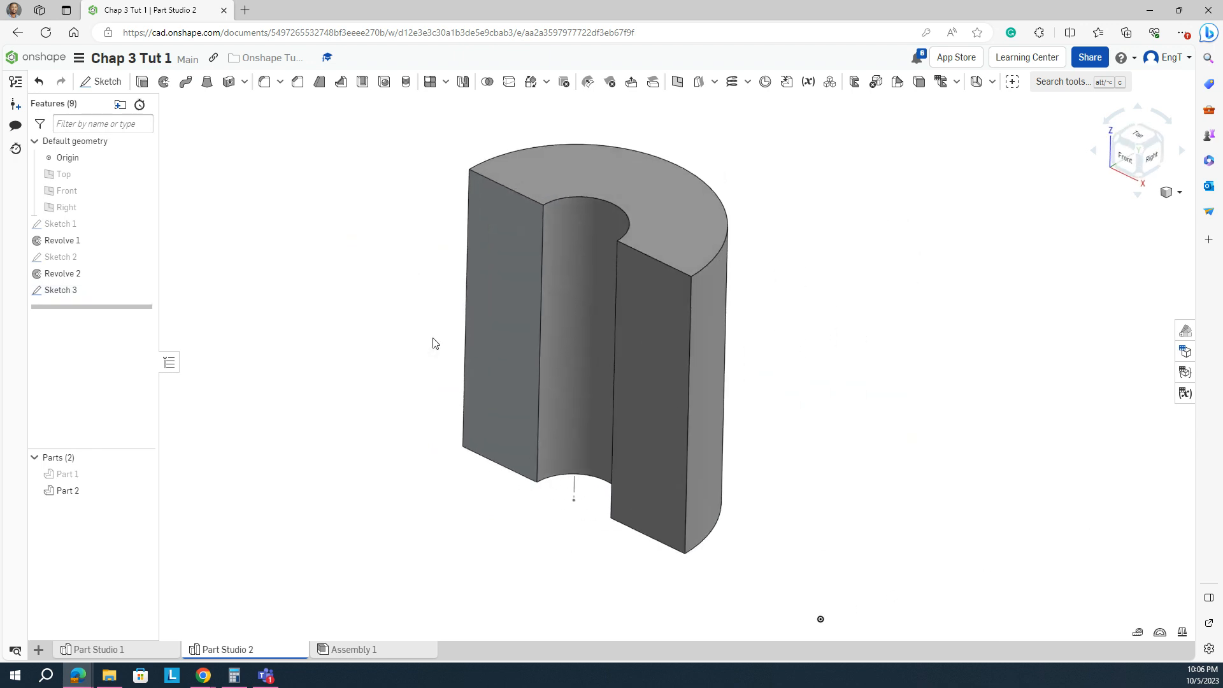
left_click(163, 84)
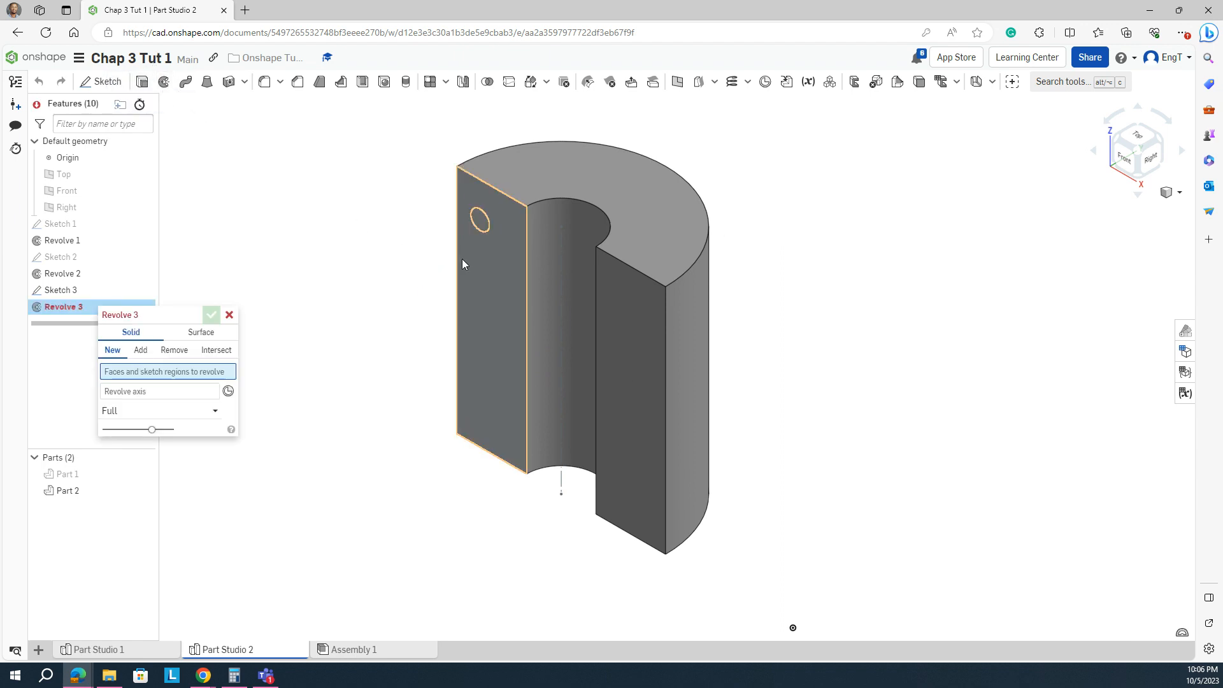
left_click(478, 227)
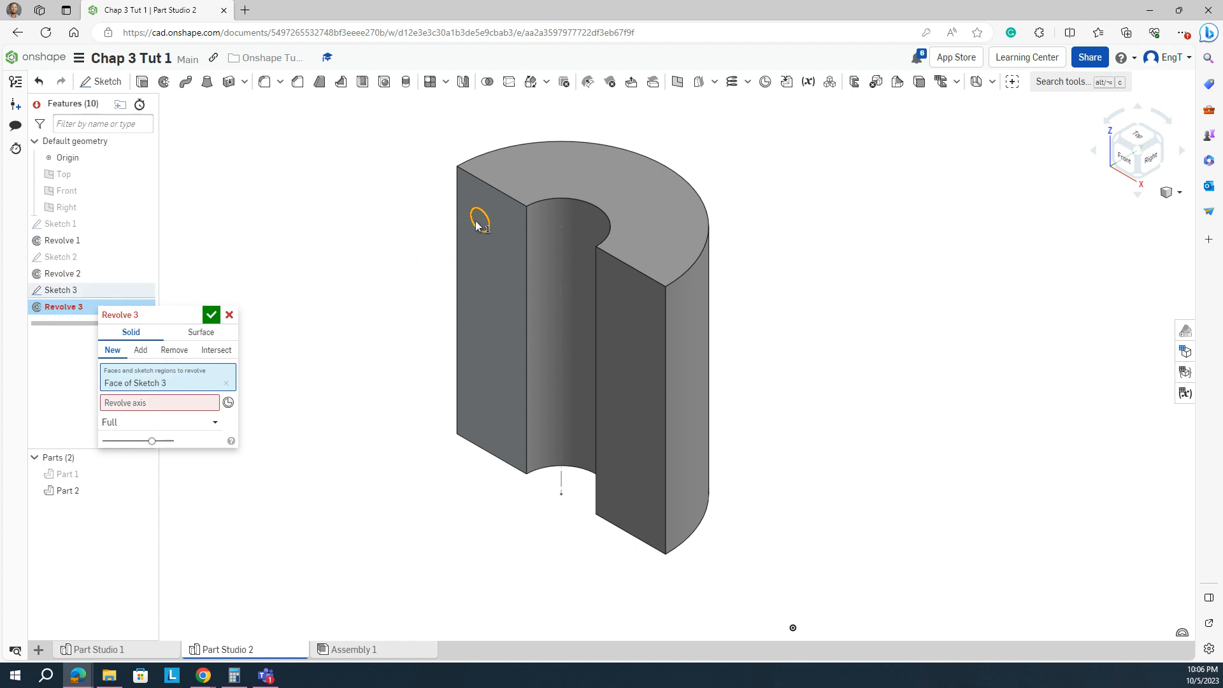
left_click(141, 405)
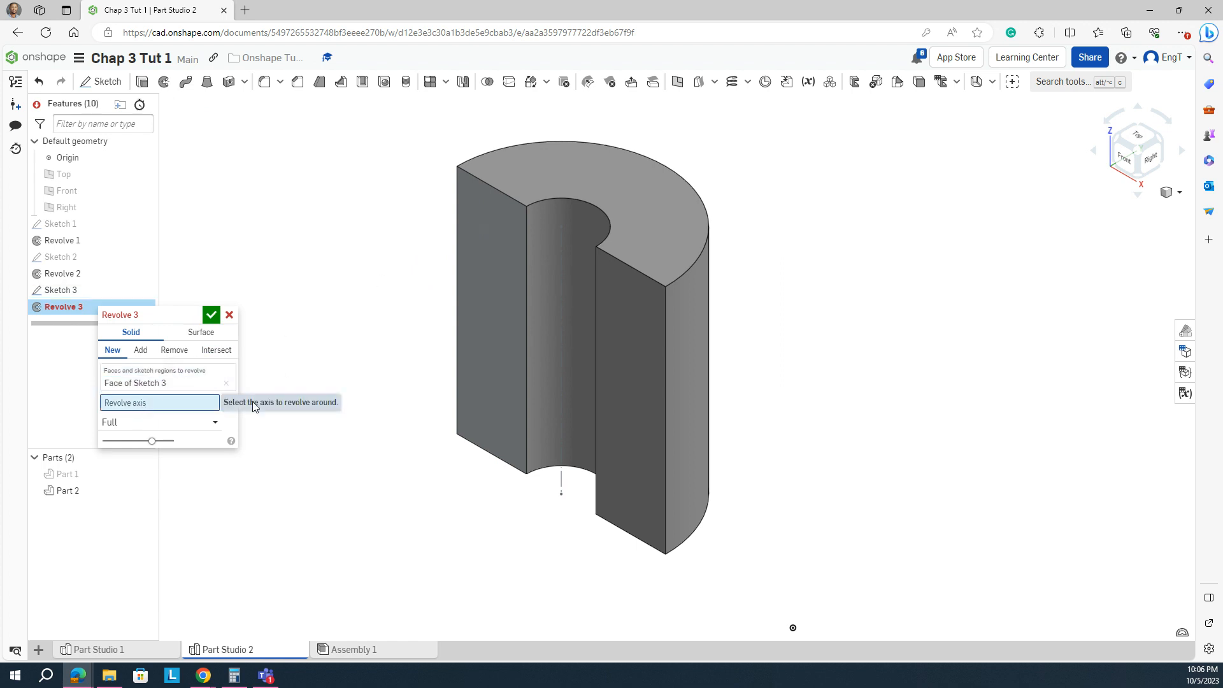
left_click(560, 389)
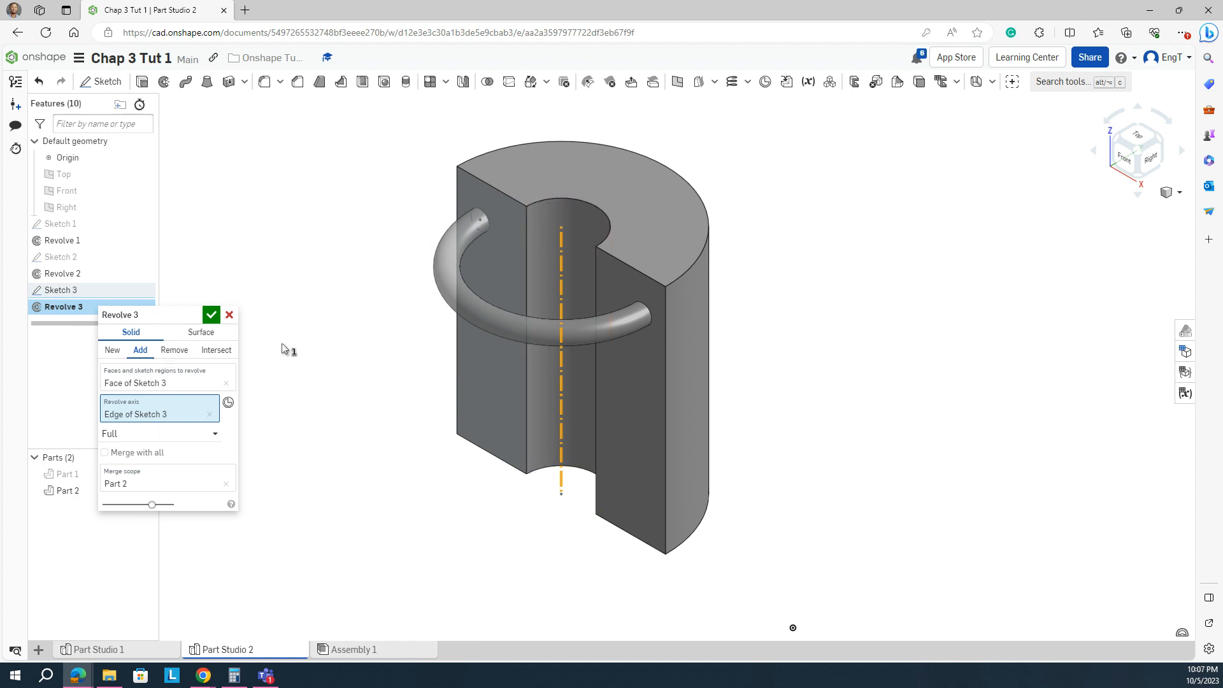
Make the revolve one-directional, flip it outward from the cut face, set its angle to 100 degrees and accept it.
left_click(206, 433)
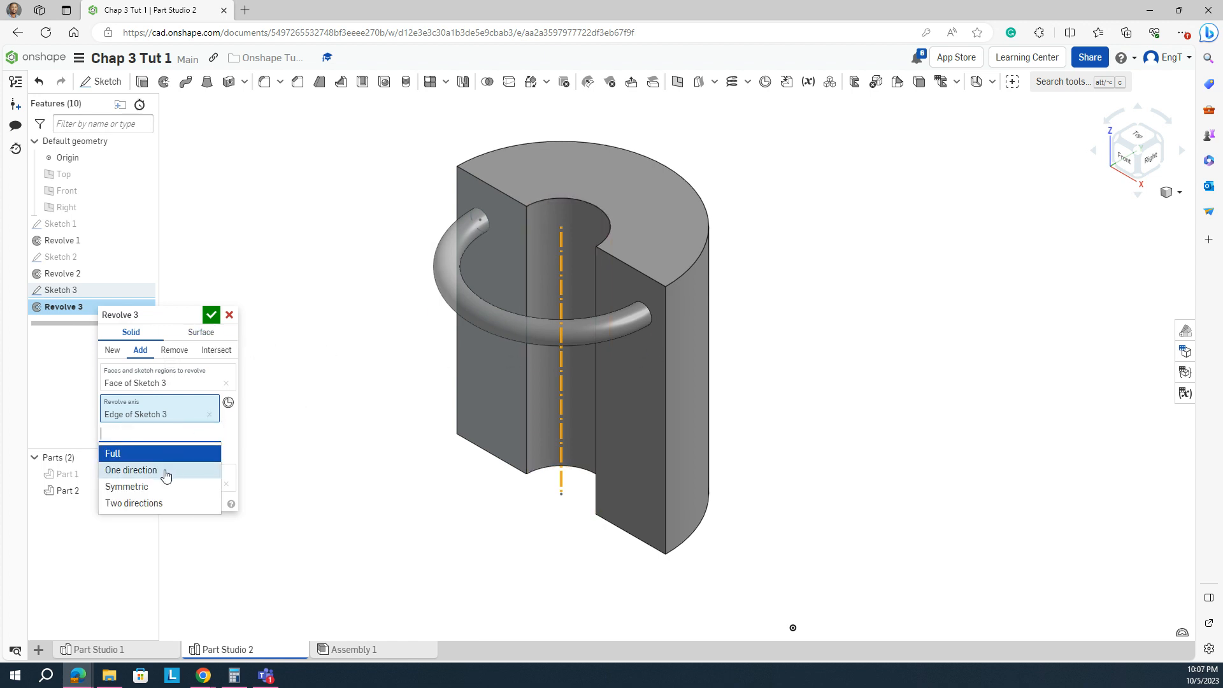
left_click(165, 472)
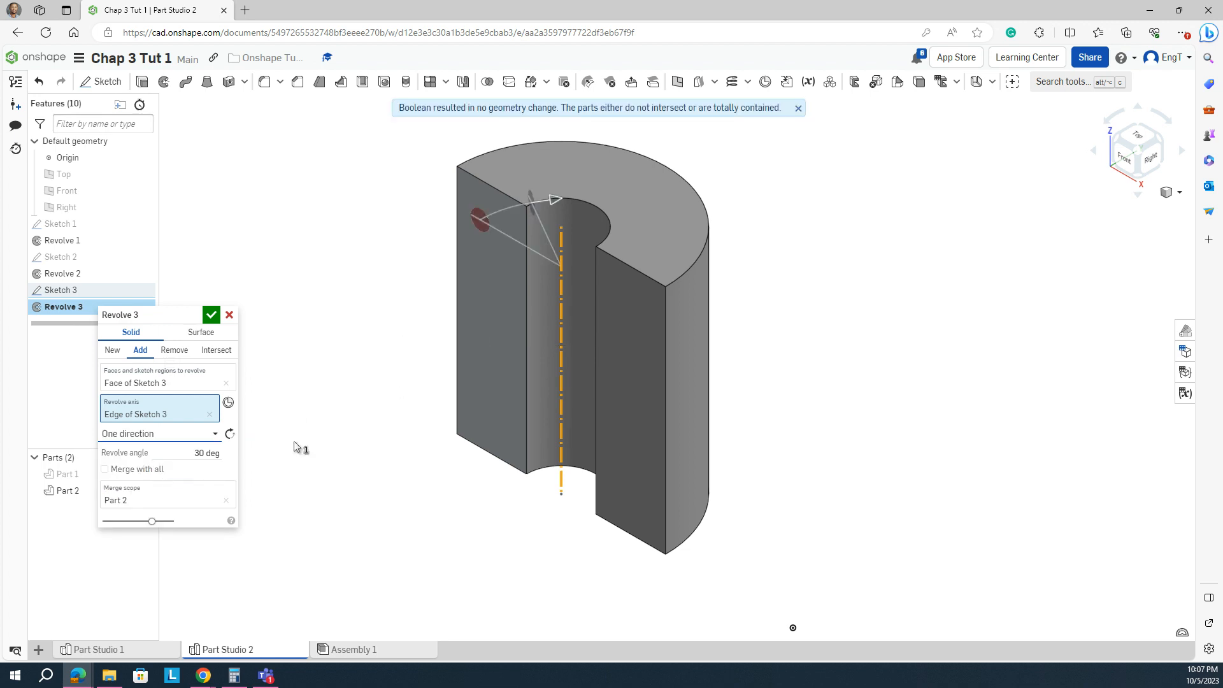
left_click(229, 434)
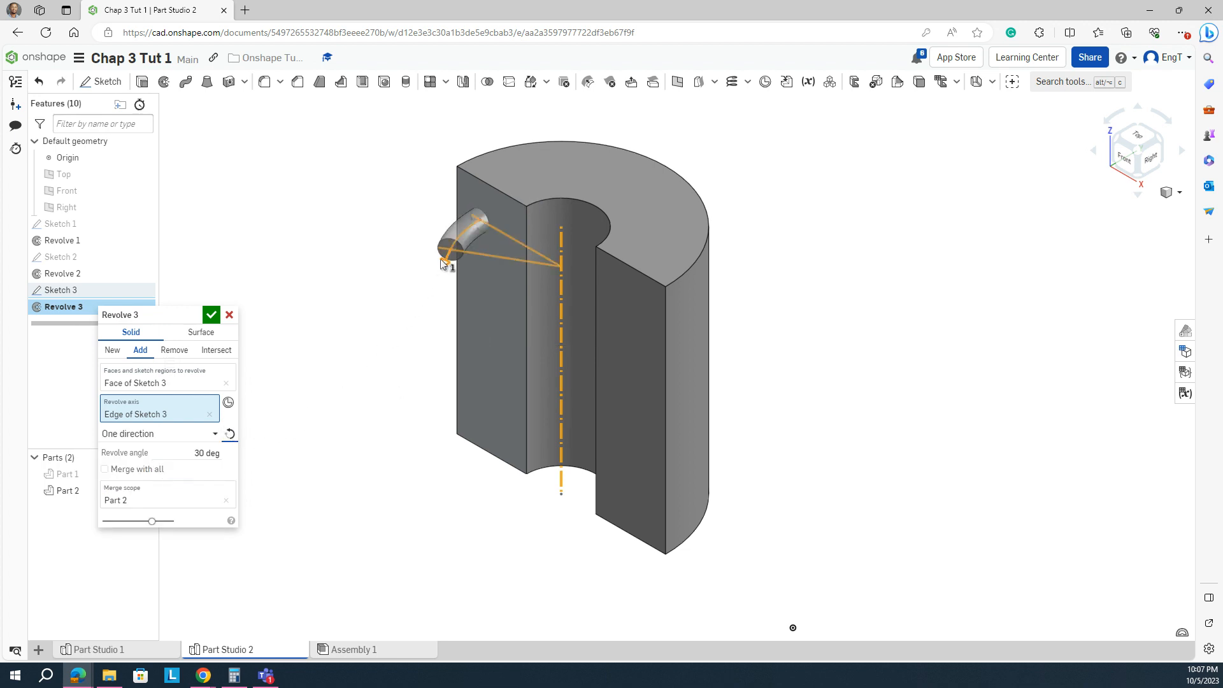
left_click_drag(444, 270, 508, 346)
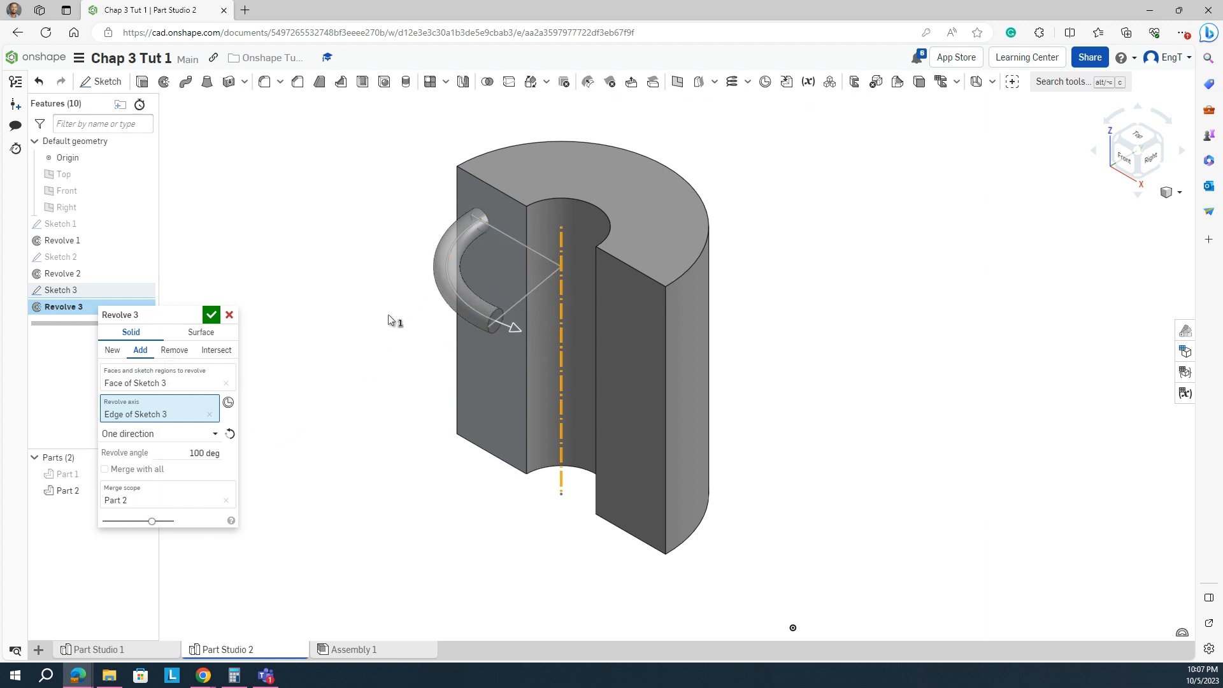
left_click(211, 316)
mouse_move(300, 317)
right_mouse_down()
mouse_move(319, 240)
mouse_move(342, 211)
mouse_move(281, 230)
mouse_move(331, 276)
mouse_move(300, 314)
mouse_move(262, 306)
mouse_move(296, 296)
right_mouse_up()
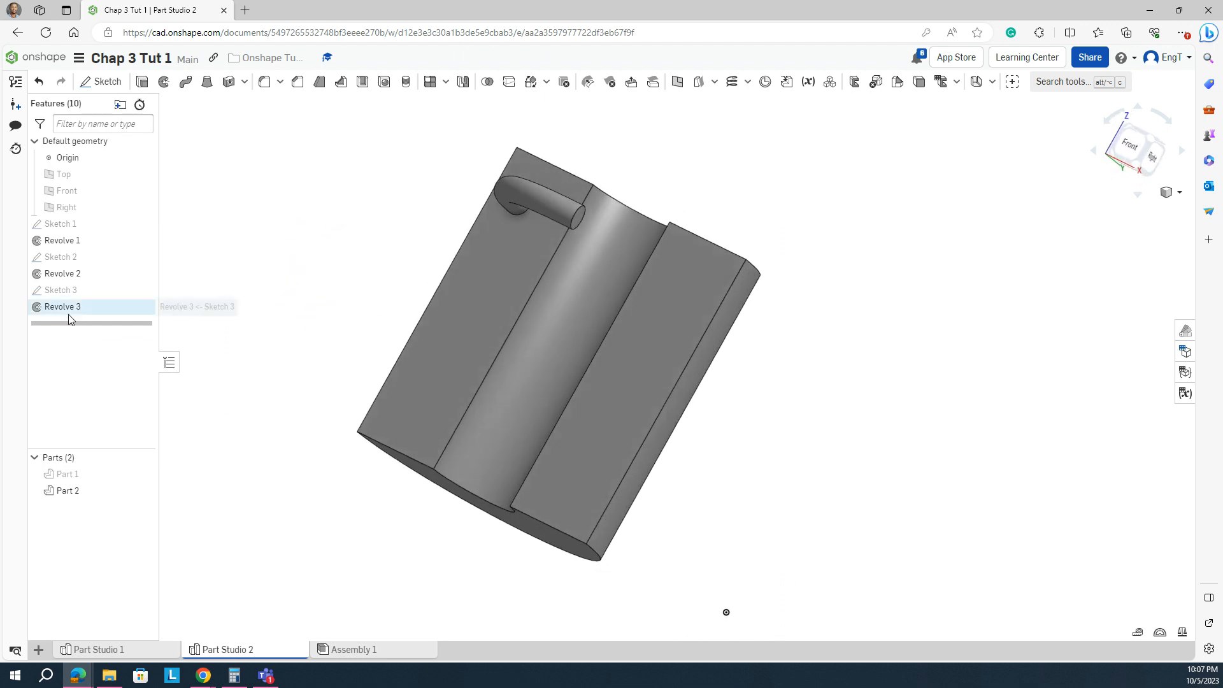
Edit Revolve 3 to a revolve angle of 180 degrees and accept it.
double_click(65, 307)
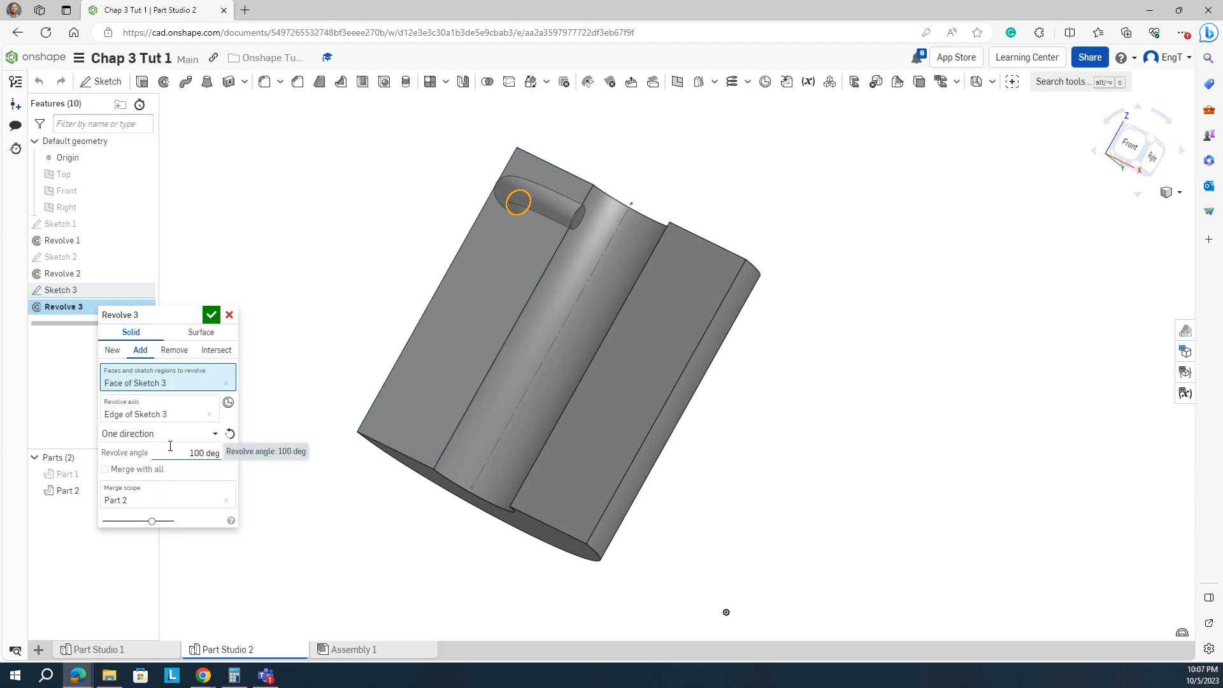
left_click(209, 453)
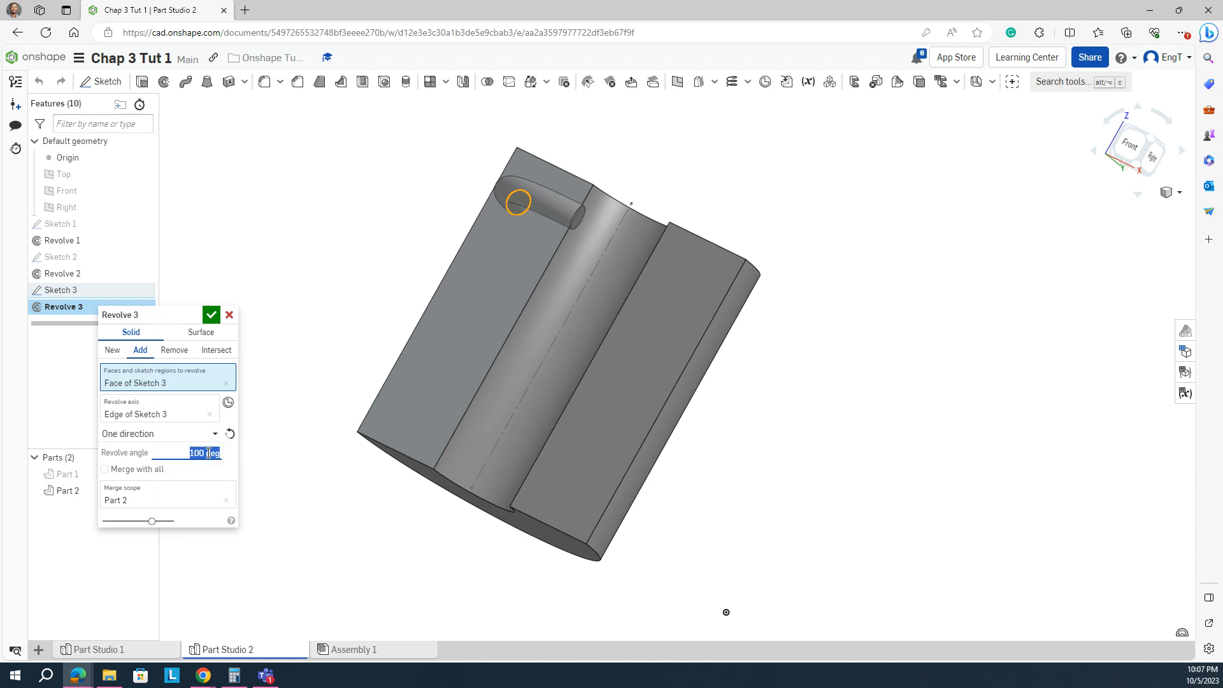
type("180")
key("Return")
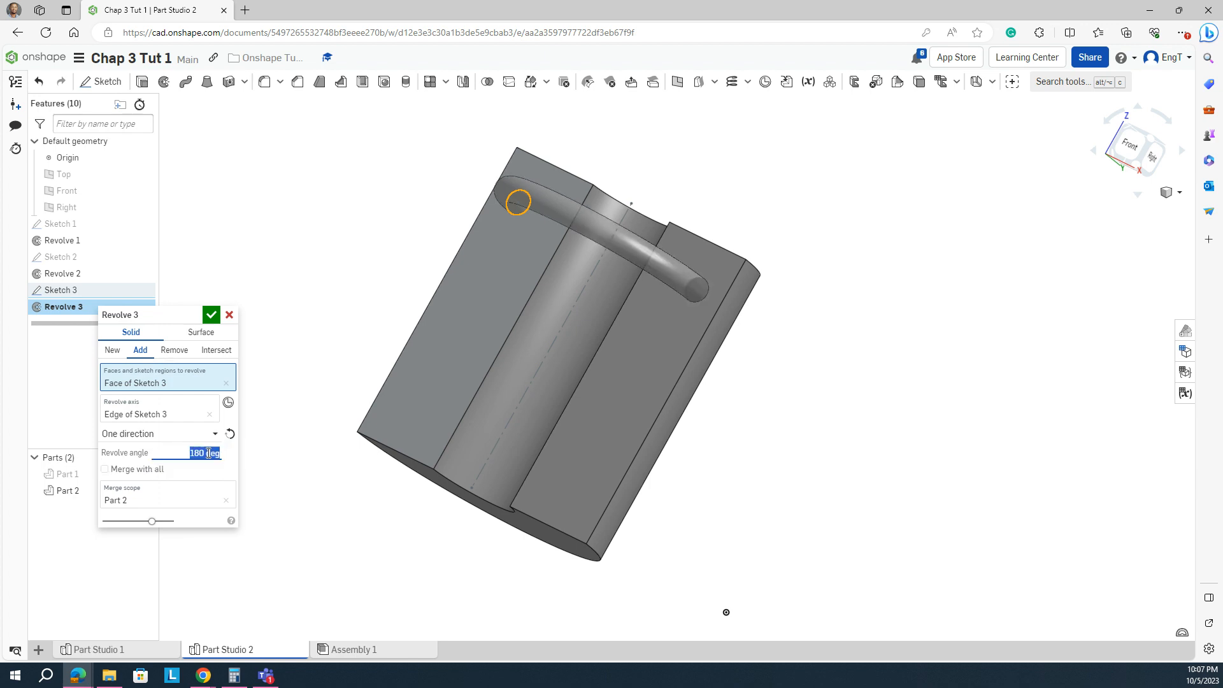
right_click_drag(387, 286, 423, 246)
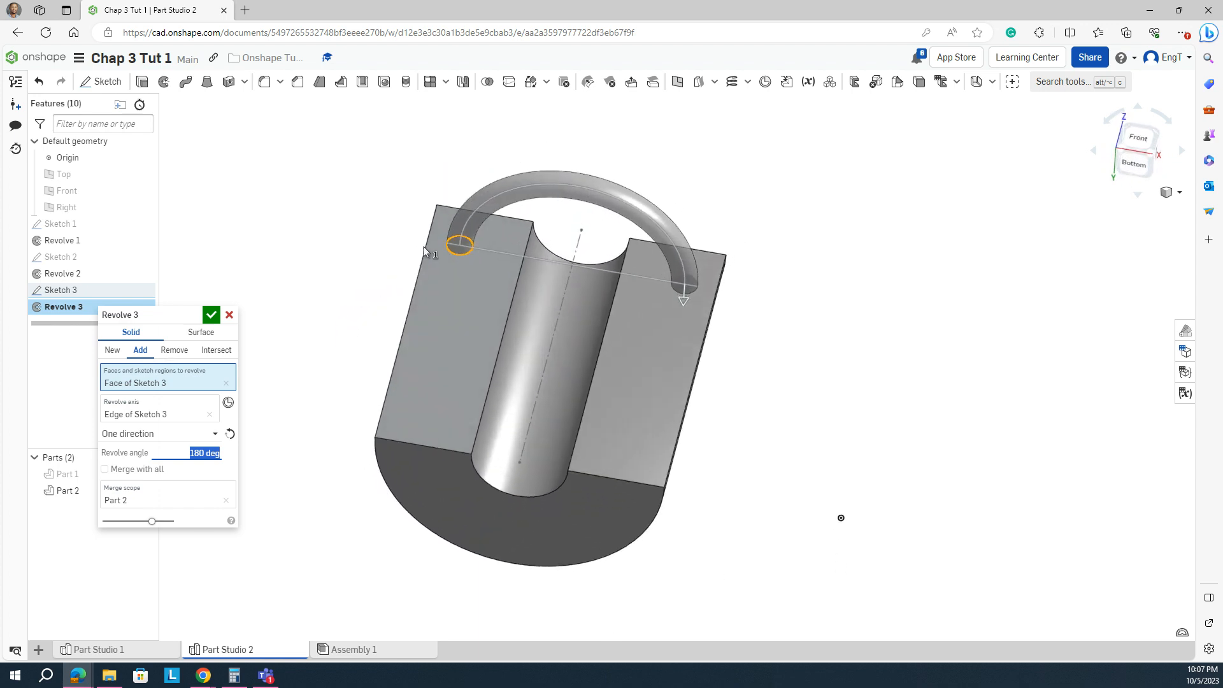
left_click(211, 314)
Start a sketch on the cut face holding the handle's first end and draw a circle about 10 mm in diameter near its lower edge.
right_click_drag(306, 273, 328, 306)
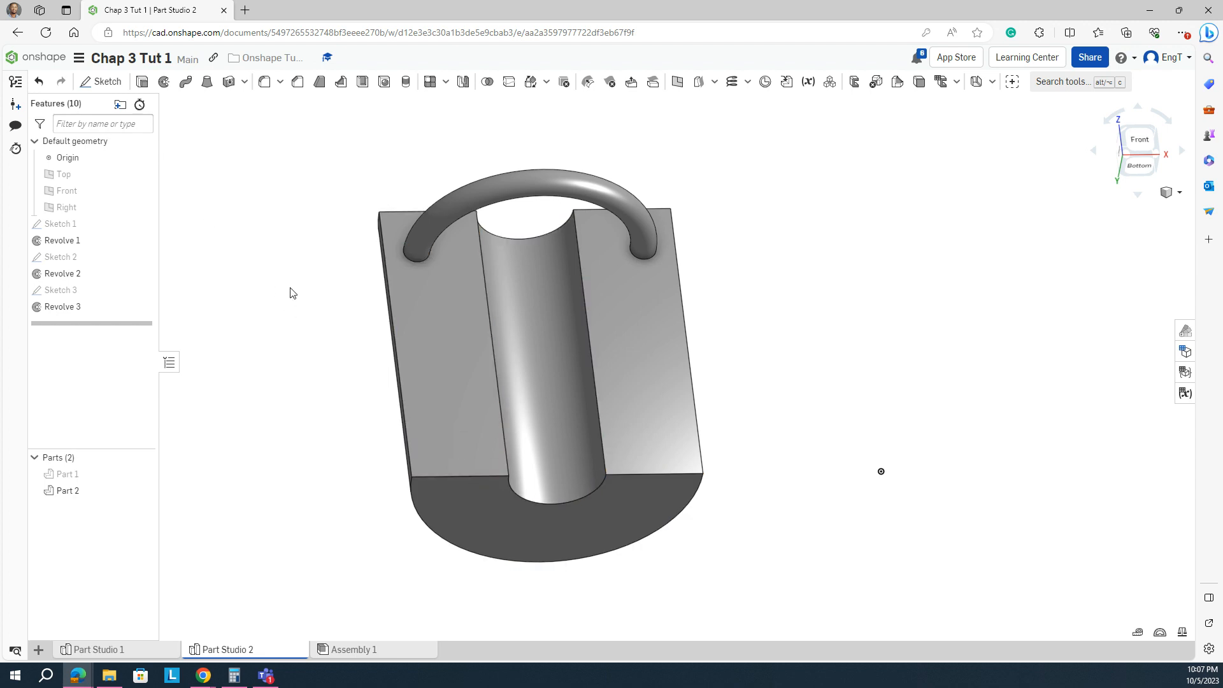
right_click_drag(290, 293, 290, 326)
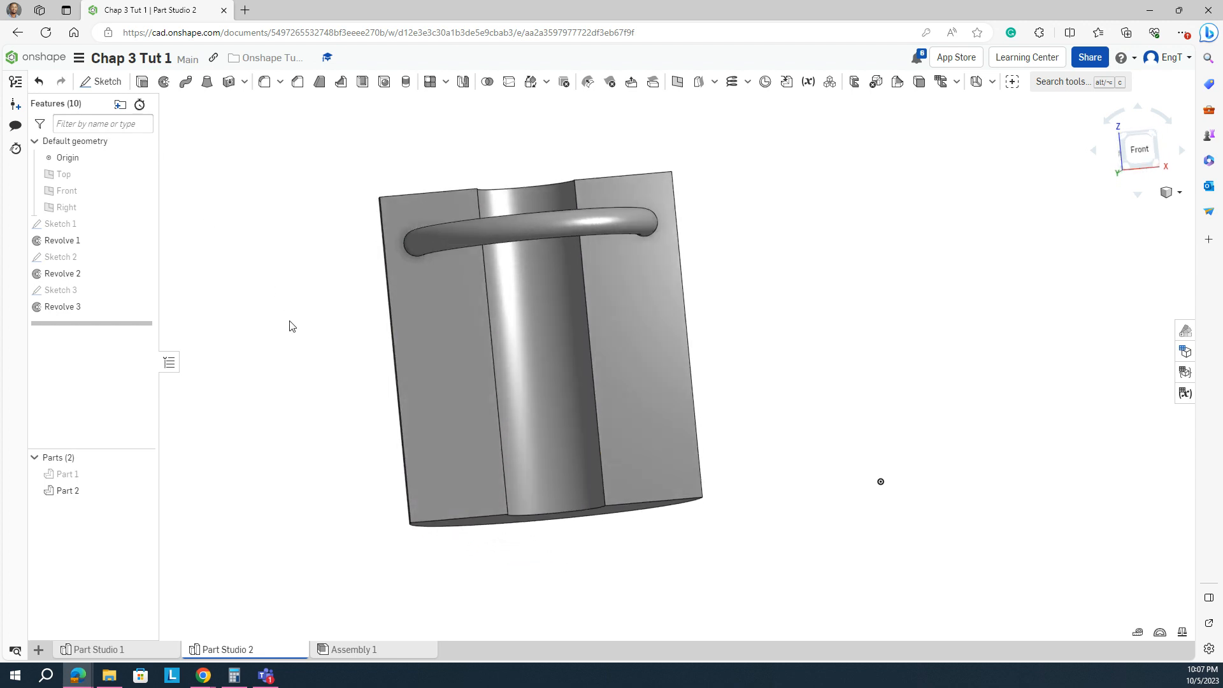
left_click(100, 82)
left_click(437, 451)
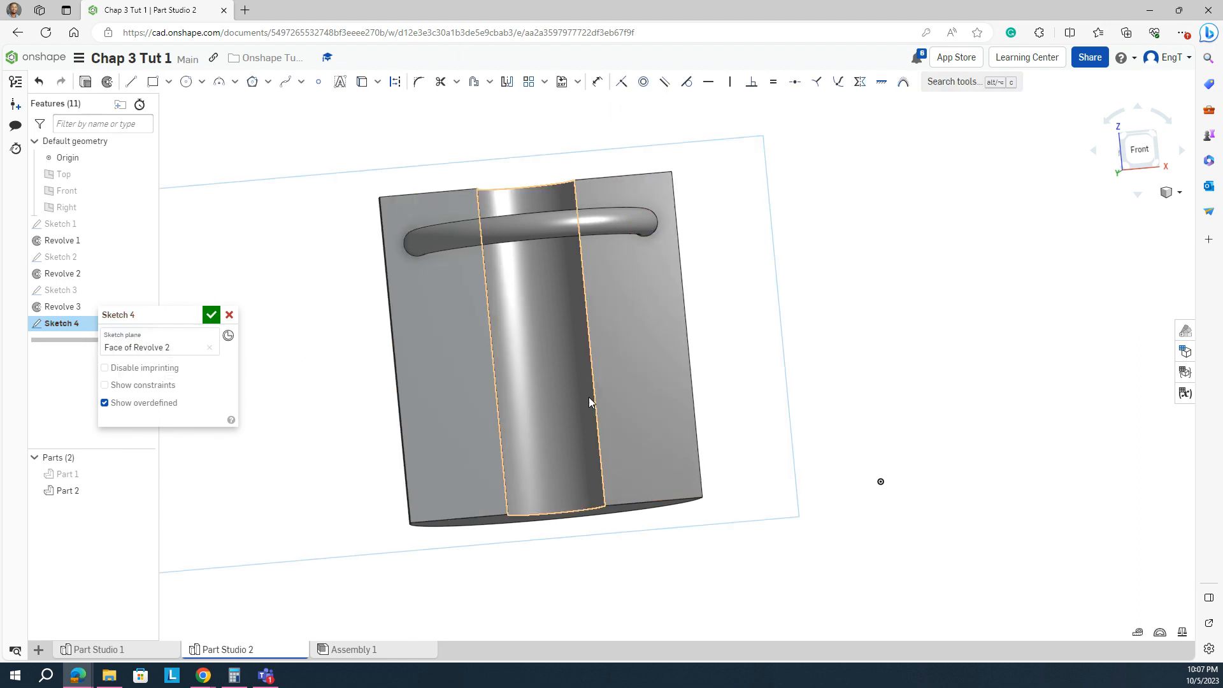
key("n")
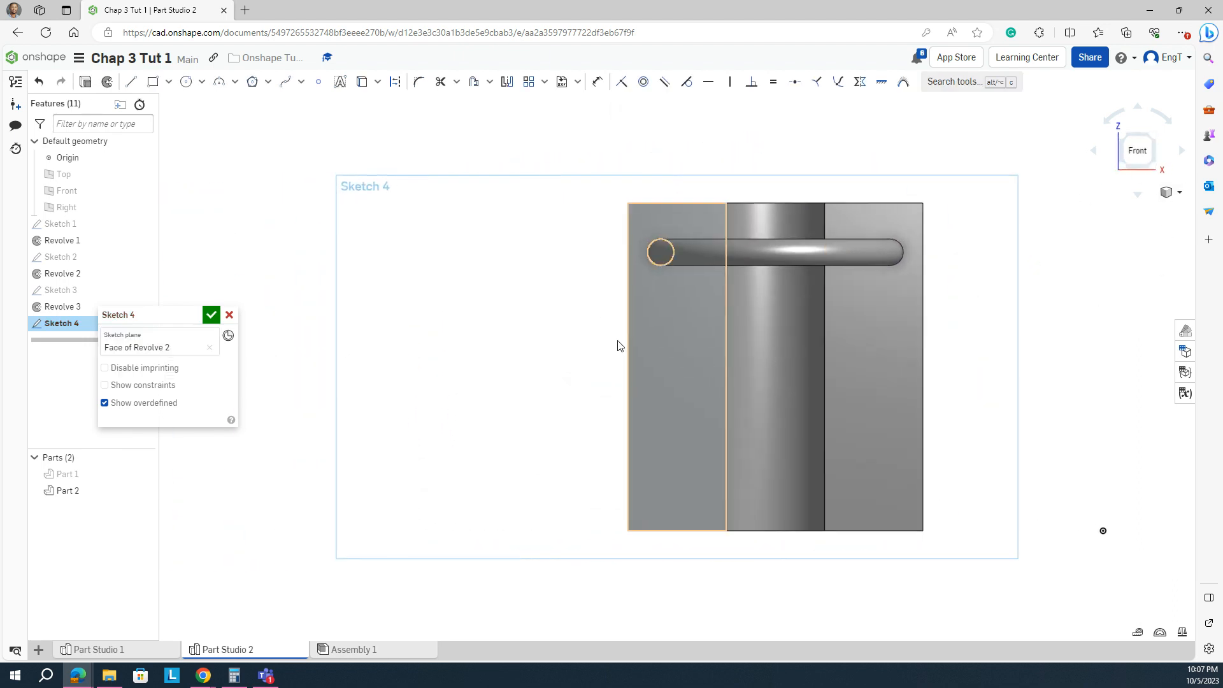
left_click(154, 82)
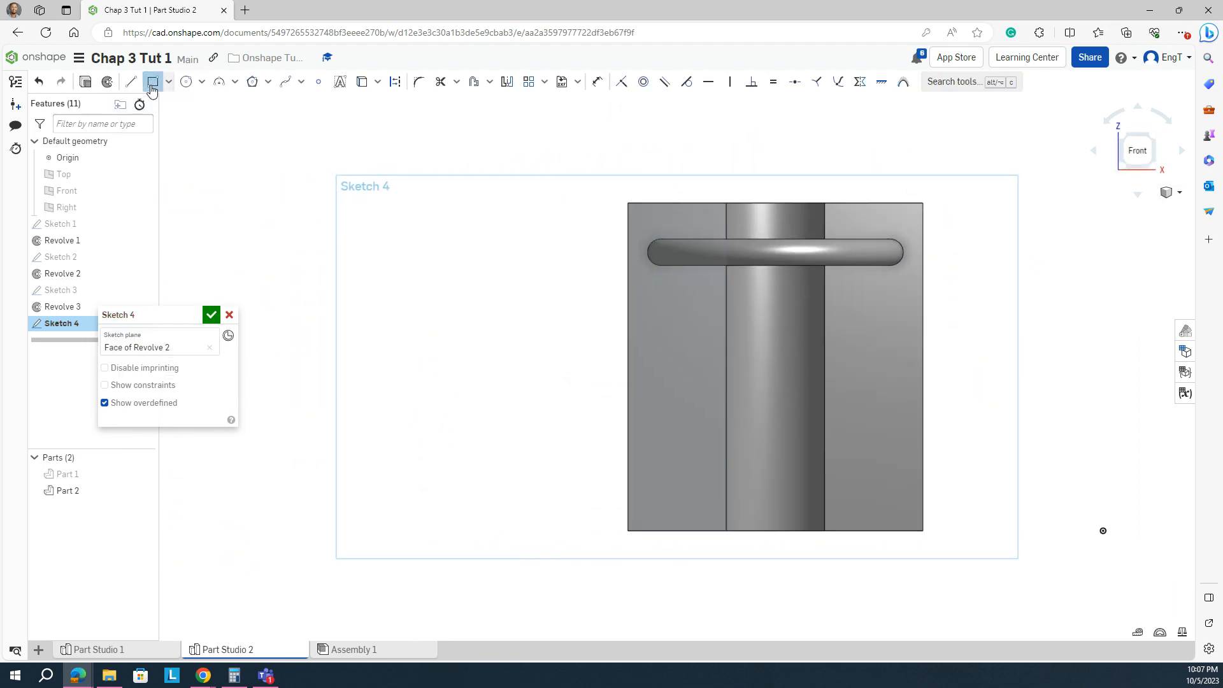
left_click(185, 82)
left_click(686, 501)
key("Escape")
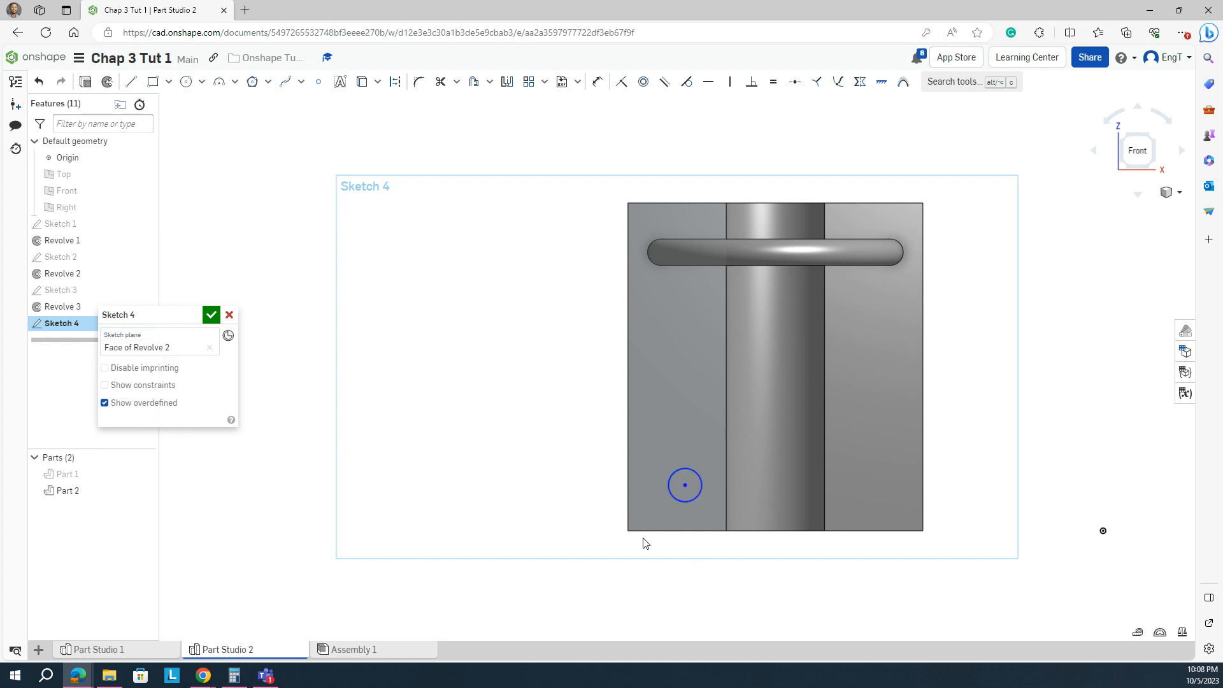
Dimension the diameter of the new circle near the cut face's lower edge.
key("d")
left_click(668, 487)
left_click(535, 484)
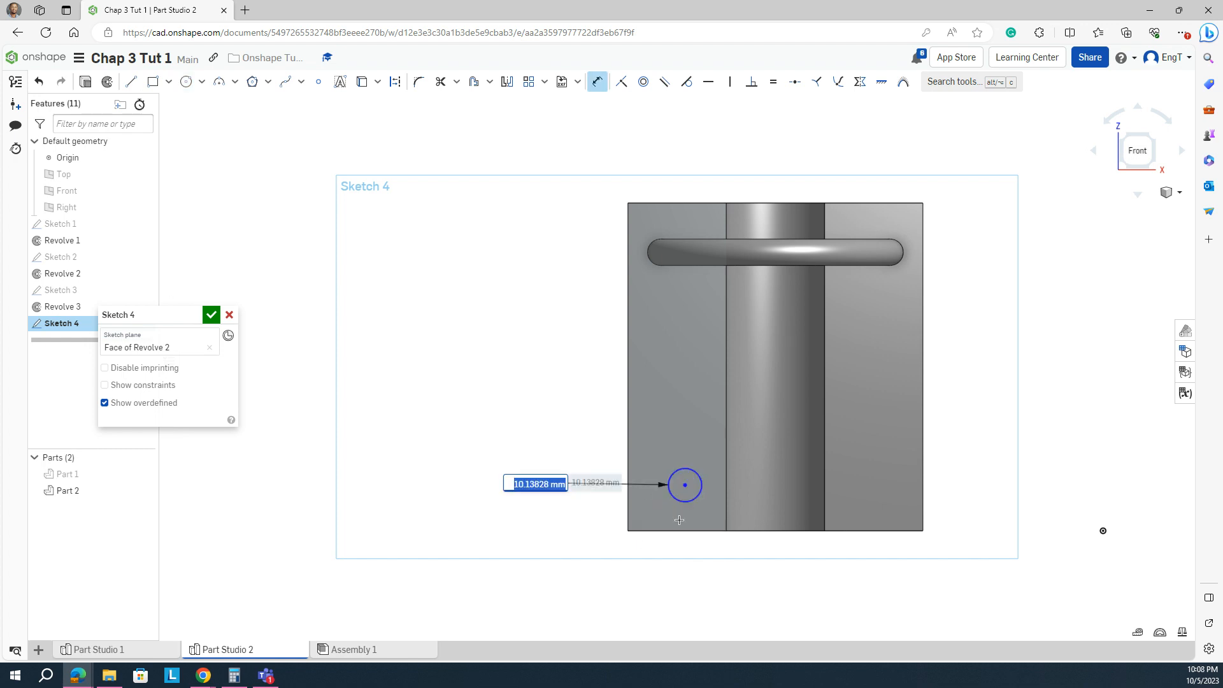
key("Return")
Dimension the circle centre's height above the part's lower edge and move the diameter label clear of it.
left_click(685, 531)
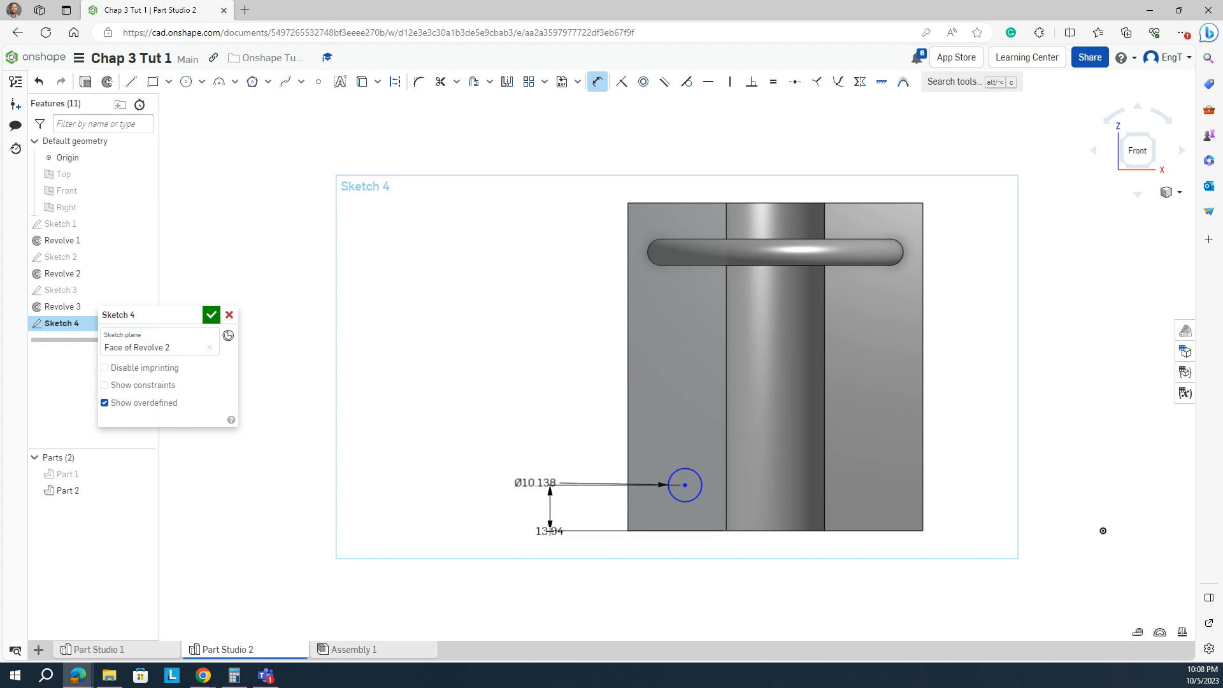
left_click(562, 529)
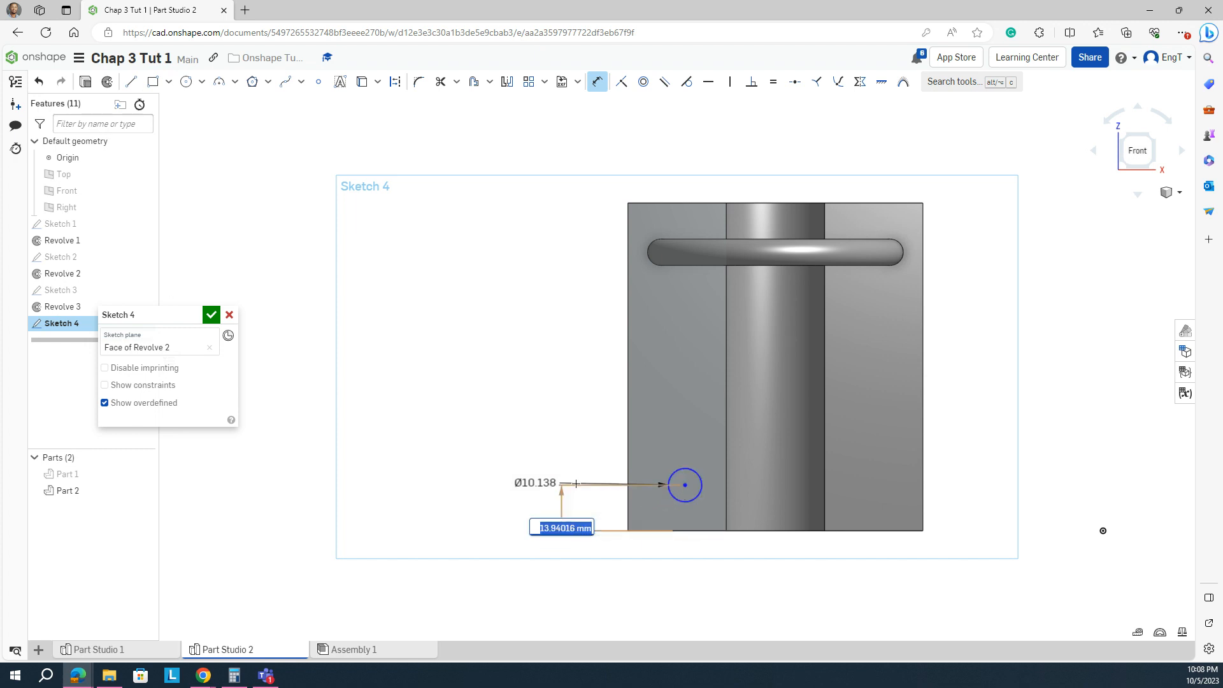
left_click_drag(535, 482, 567, 408)
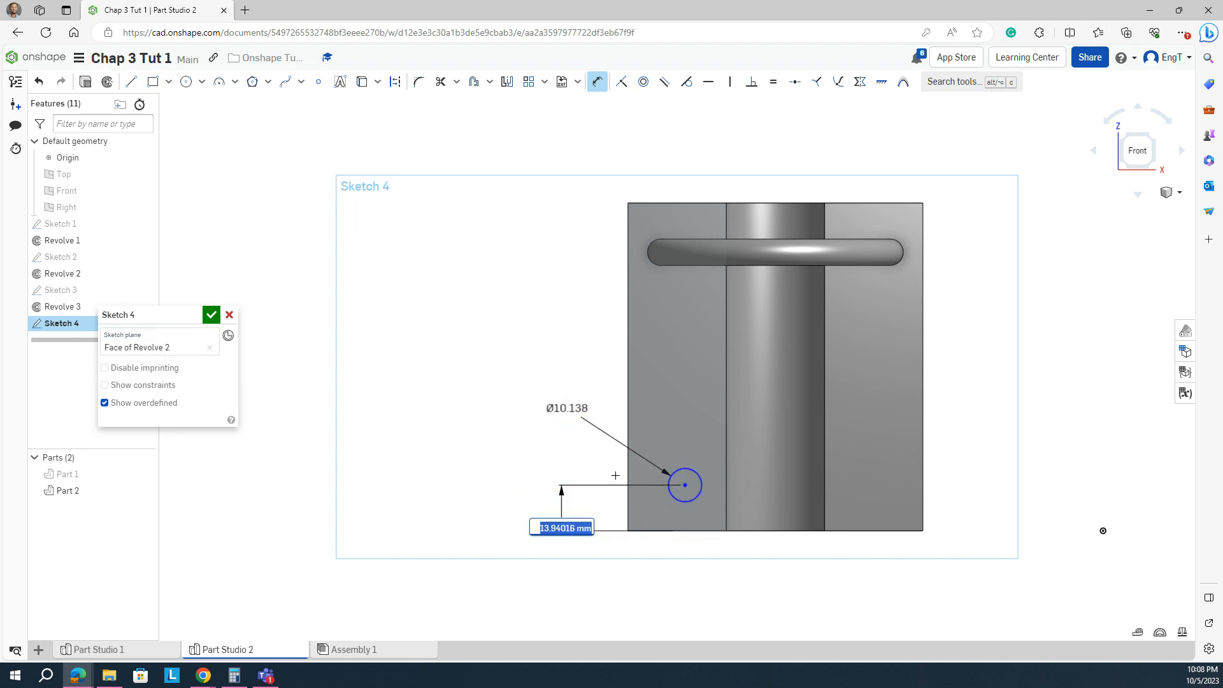
Dimension the circle centre's horizontal distance to the cut face's outer vertical edge and reposition the height label.
left_click(685, 484)
left_click(627, 484)
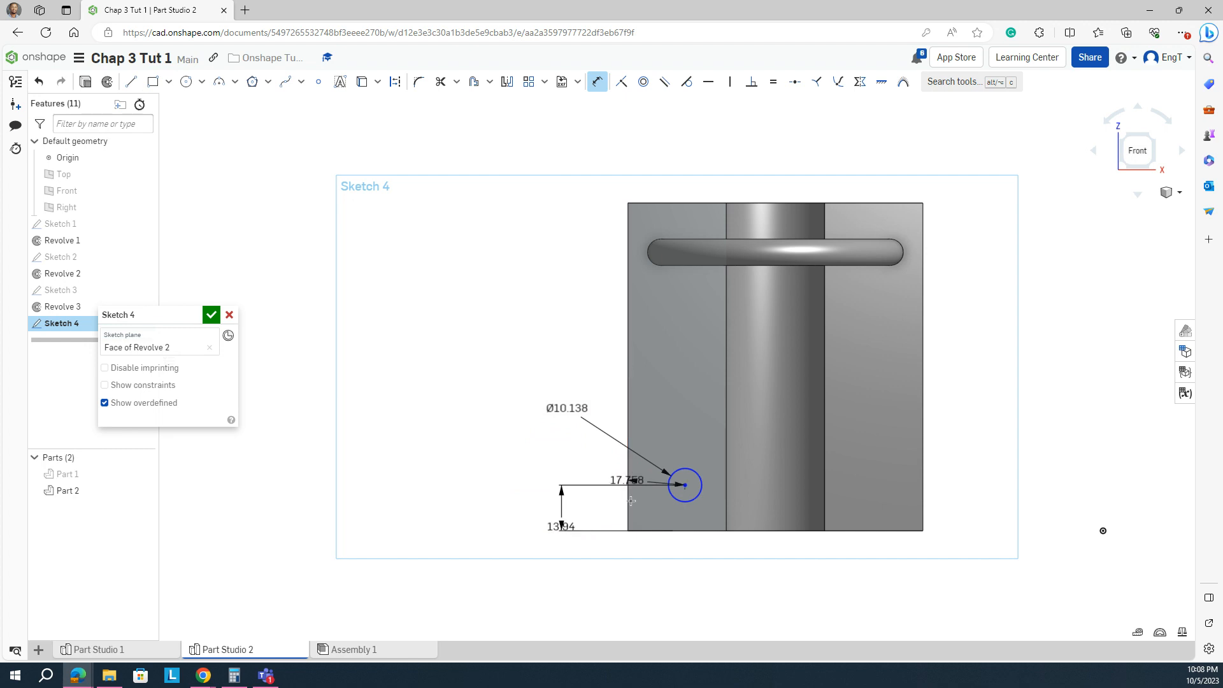
left_click(649, 567)
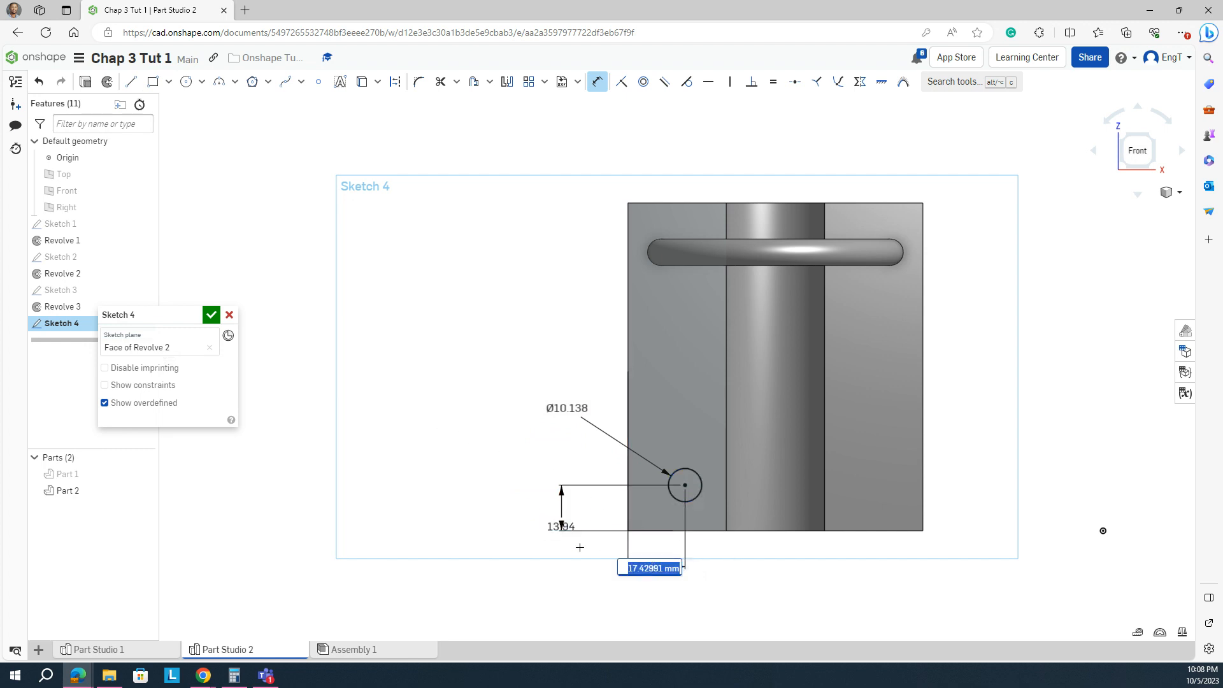
key("Return")
left_click_drag(560, 524, 566, 510)
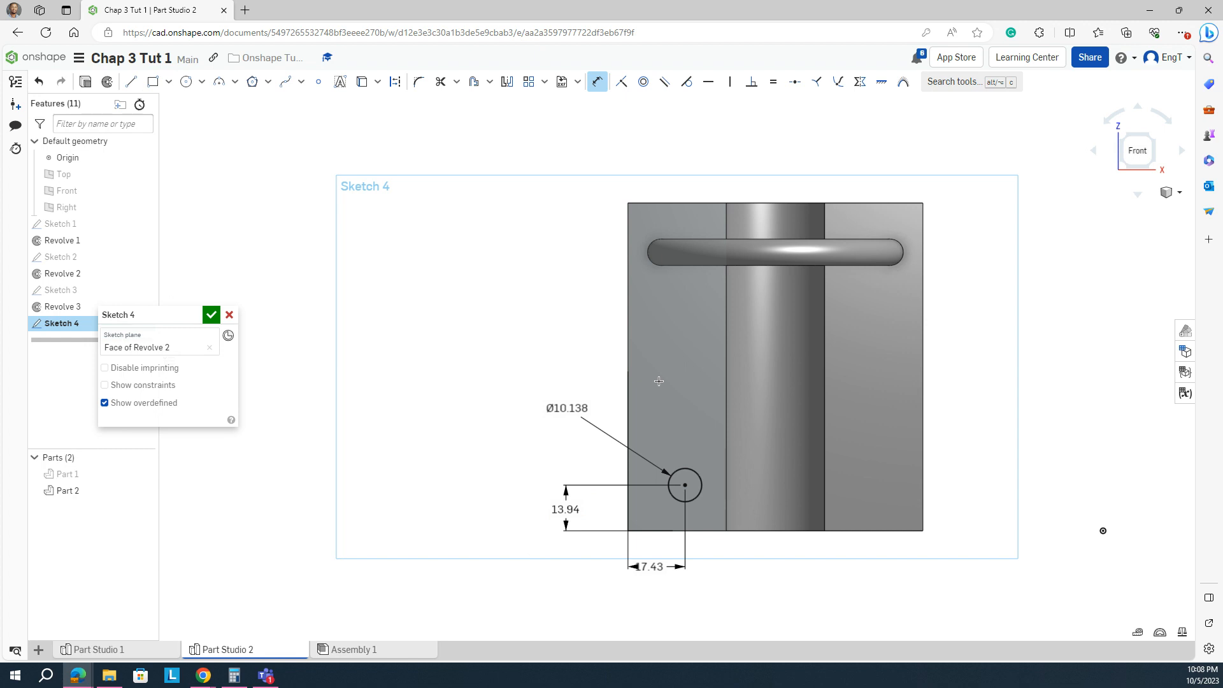
Draw a horizontal line about 60 mm long along the part's lower edge, spanning the central bore, and make it construction geometry.
key("l")
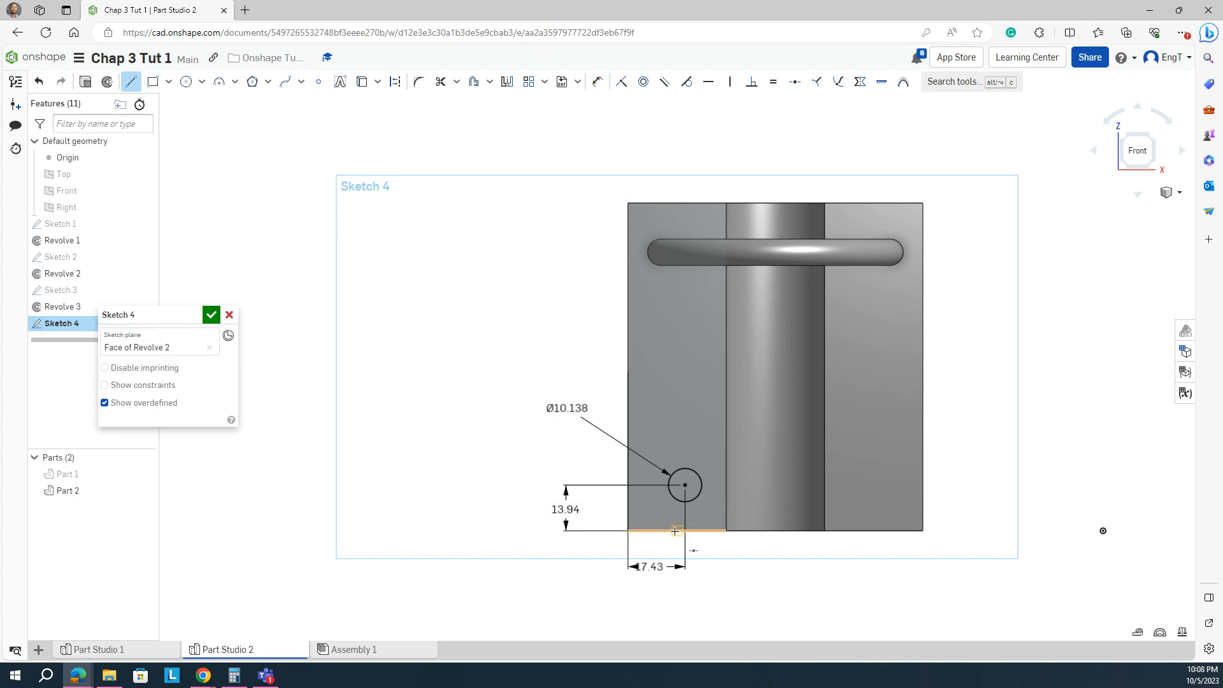
left_click(676, 530)
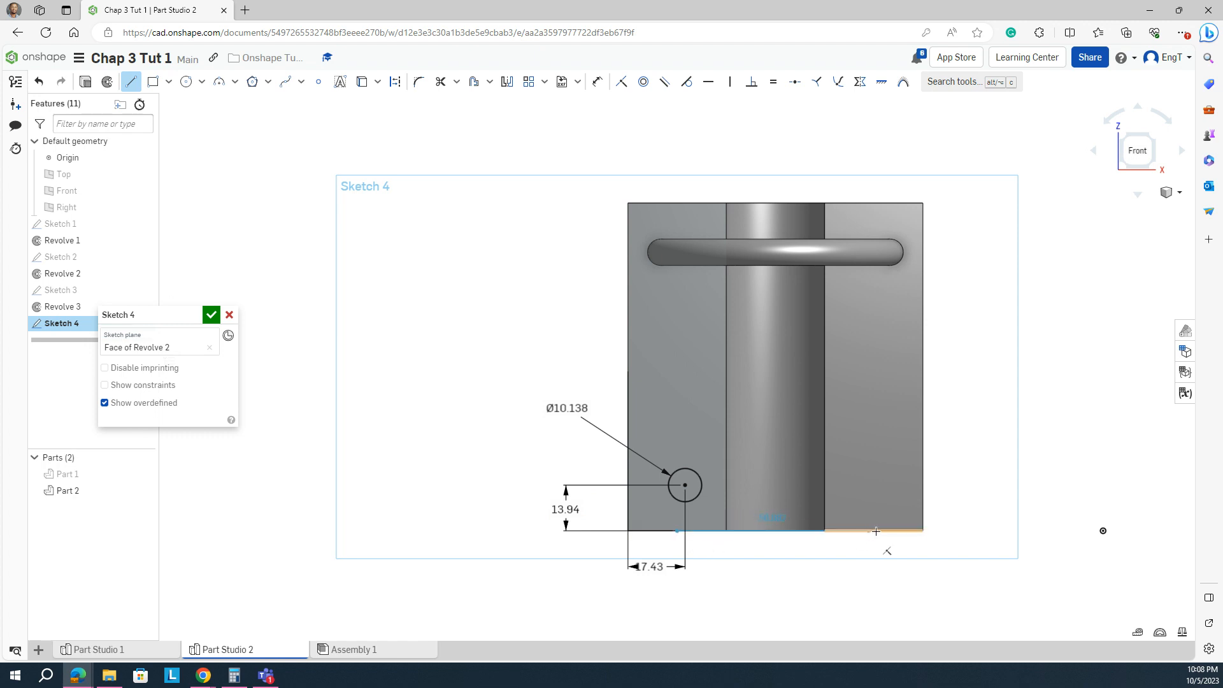
left_click(873, 531)
key("Escape")
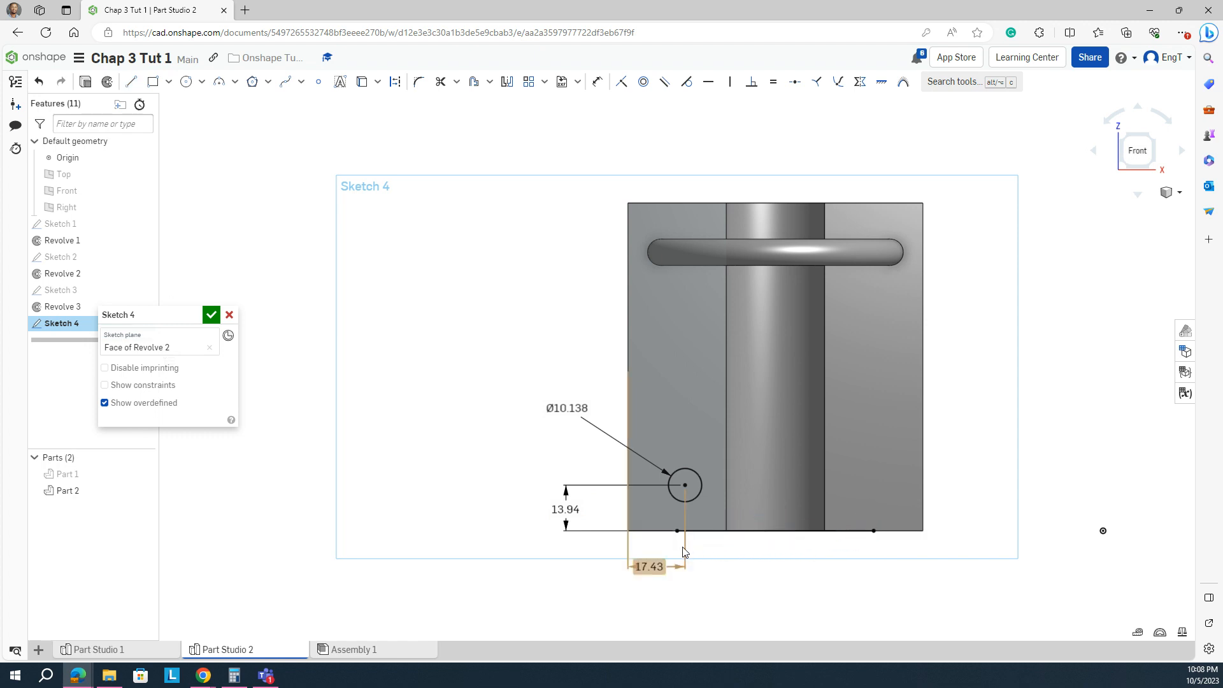
left_click(743, 533)
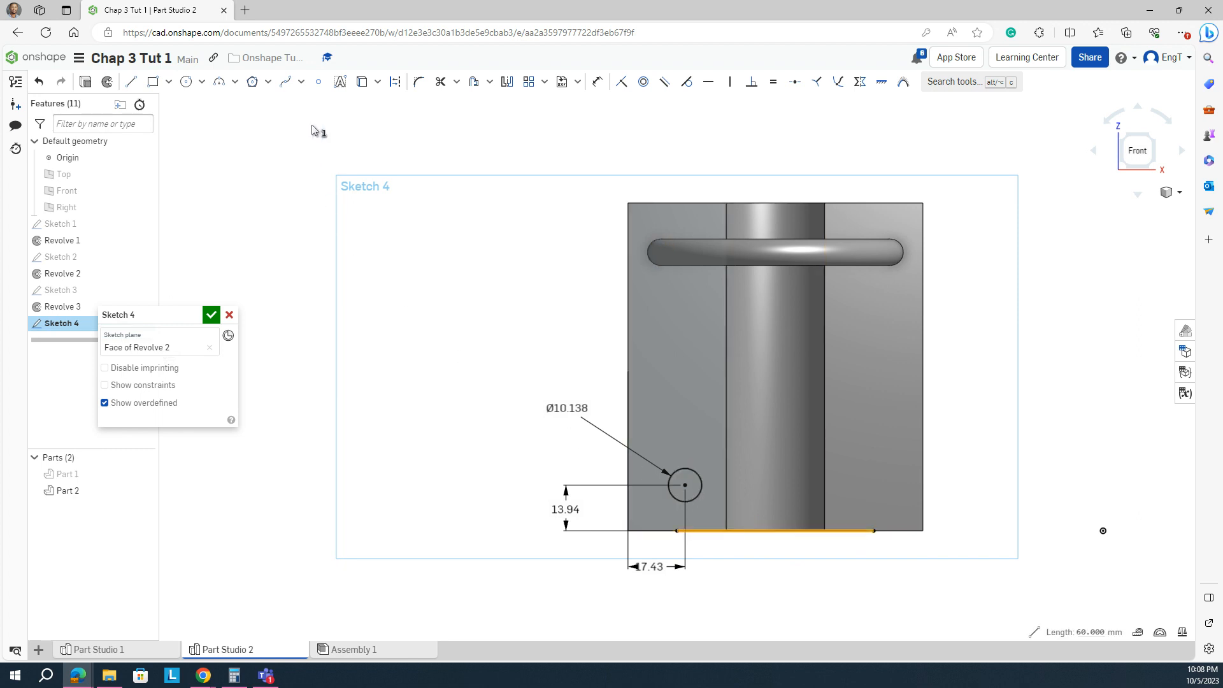
left_click(395, 82)
Draw a vertical construction line upward from the midpoint of the horizontal construction line and finish the sketch.
key("l")
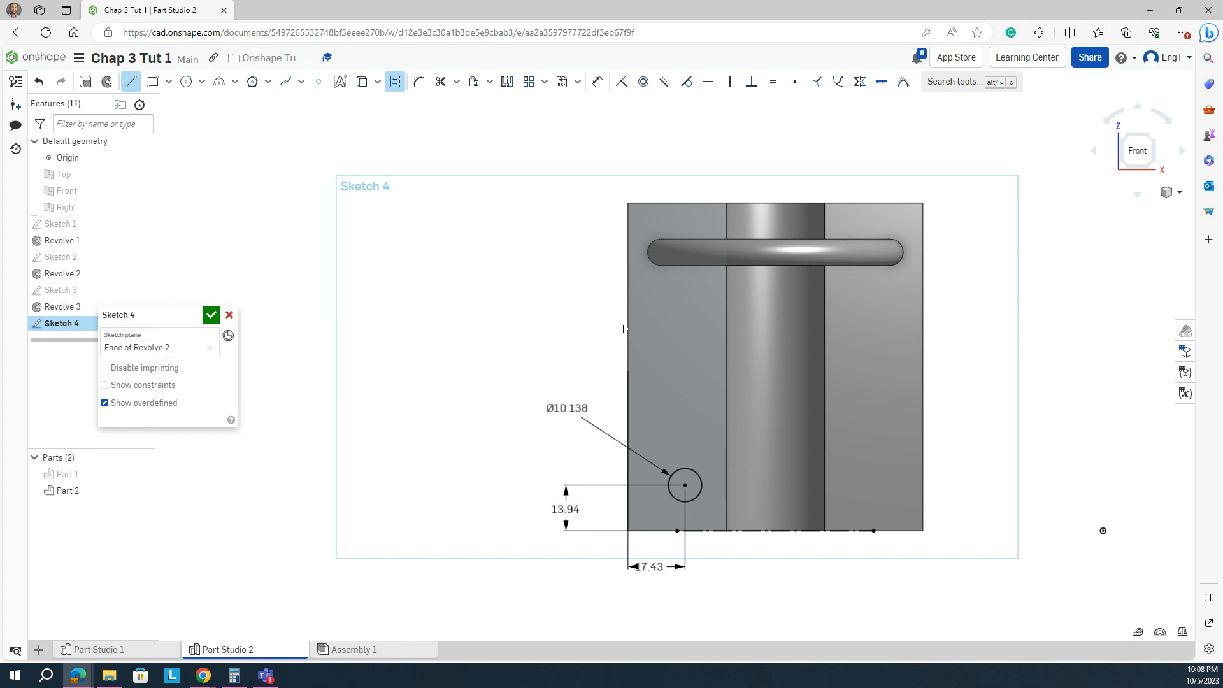
left_click(777, 530)
left_click(774, 427)
key("Escape")
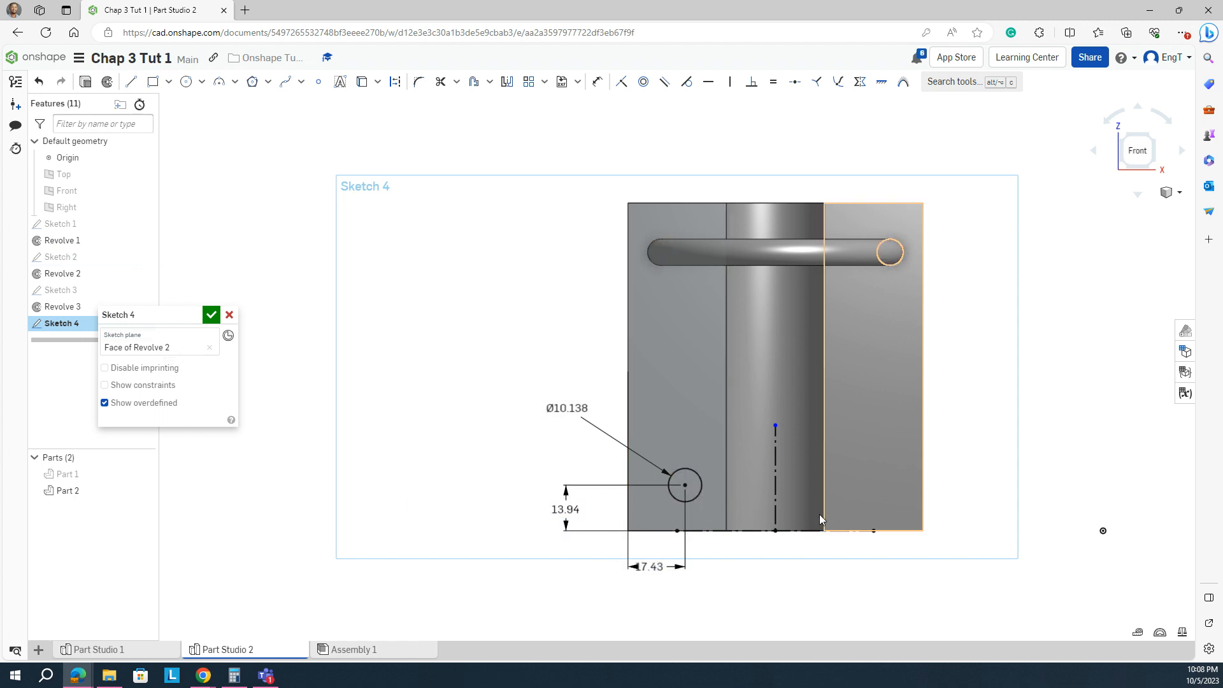
left_click(213, 316)
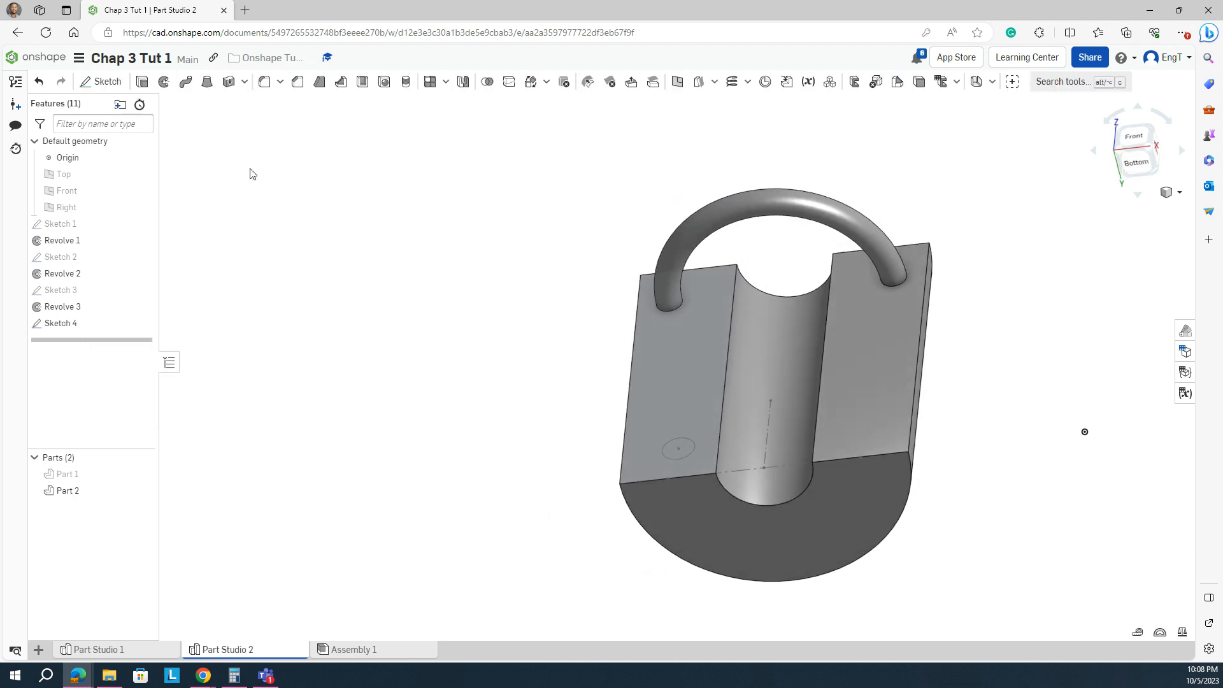
Cut a curved channel through the half cylinder with a full Remove revolve of the lower circle about the vertical construction line.
left_click(672, 451)
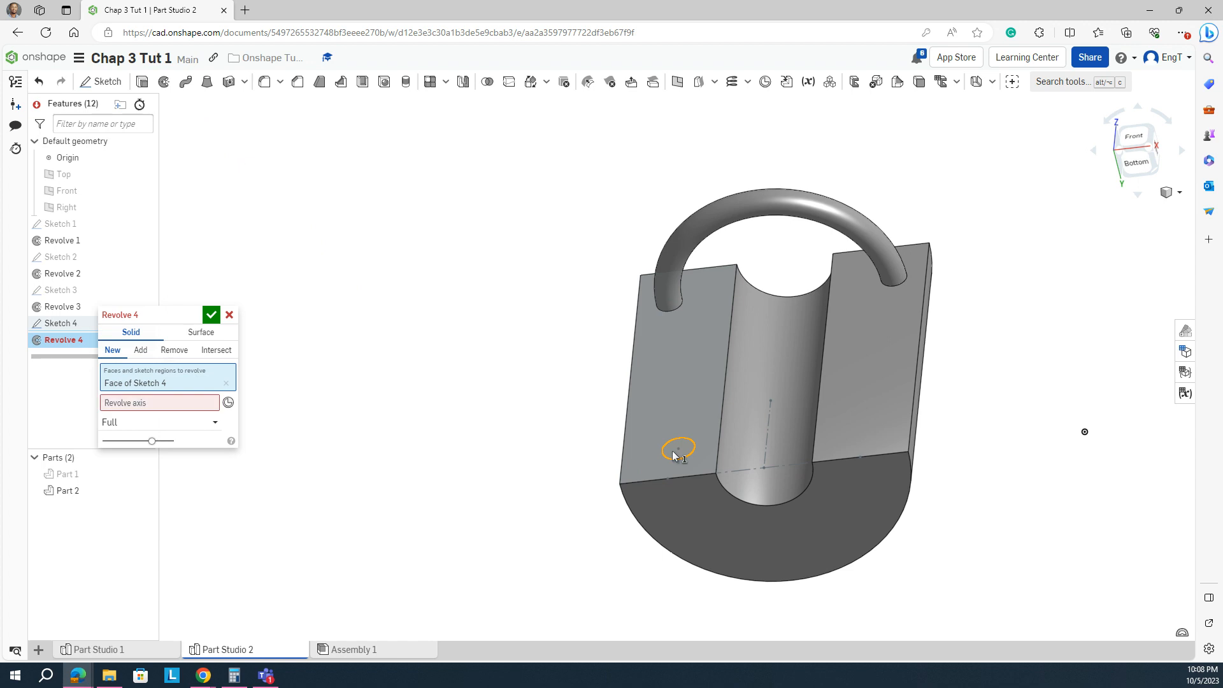
left_click(154, 402)
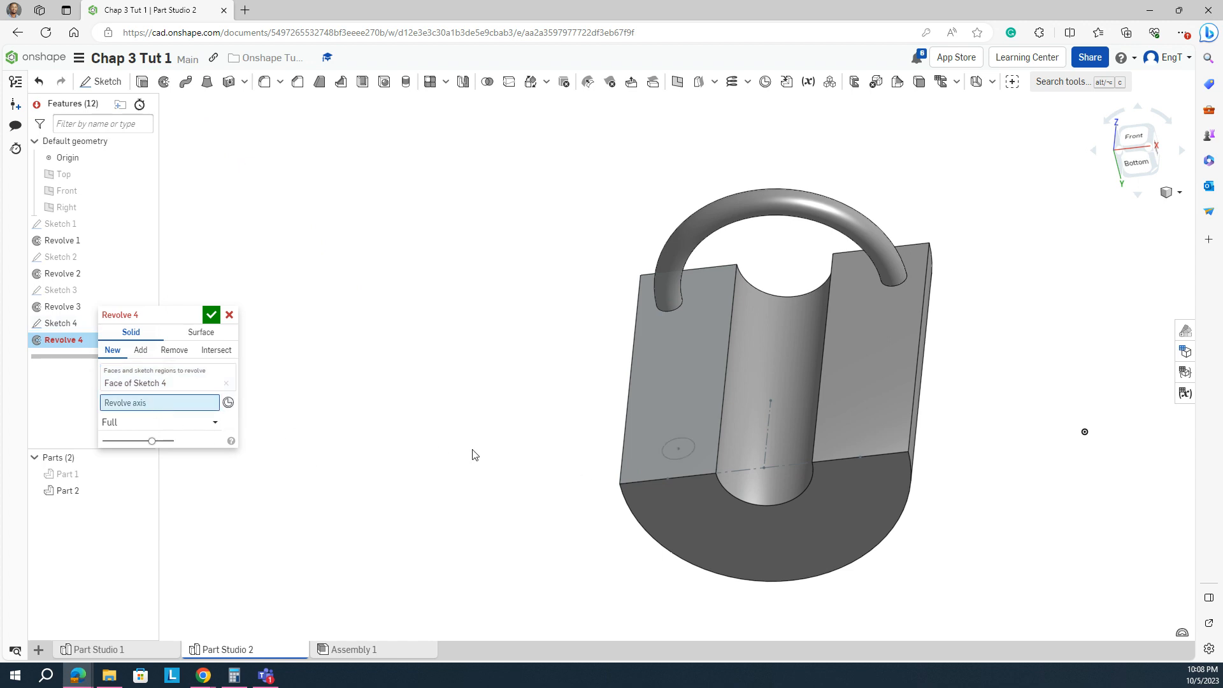
left_click(768, 444)
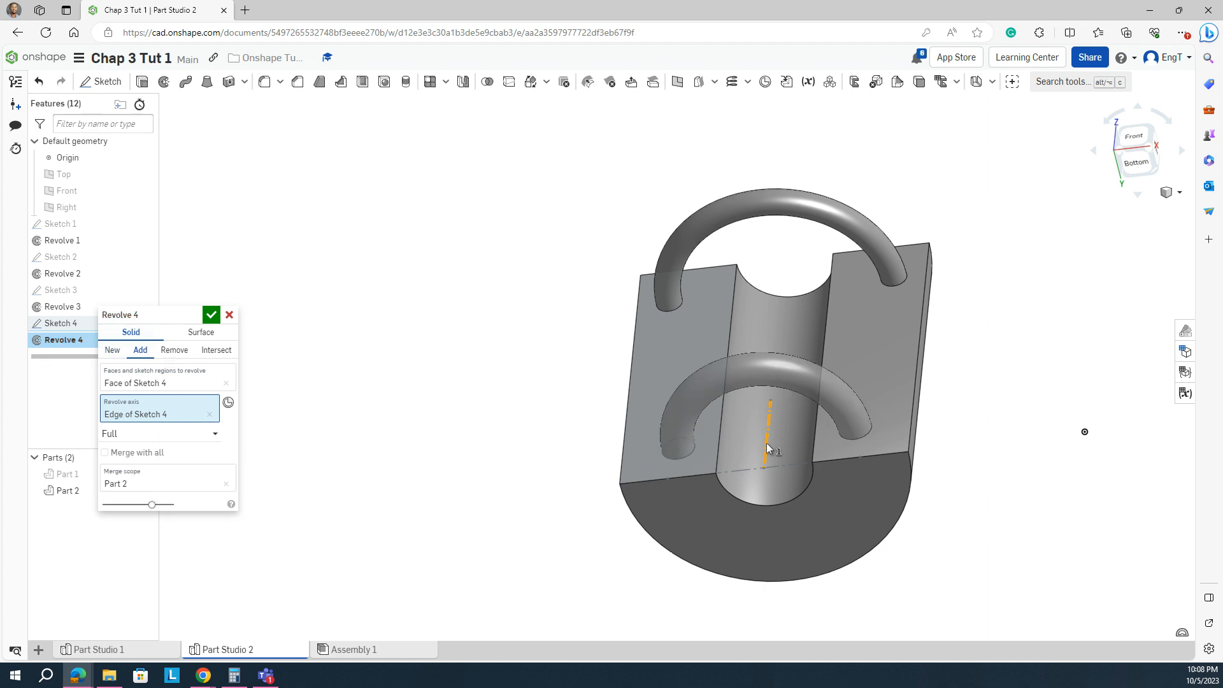
left_click(166, 352)
right_click_drag(480, 450, 507, 459)
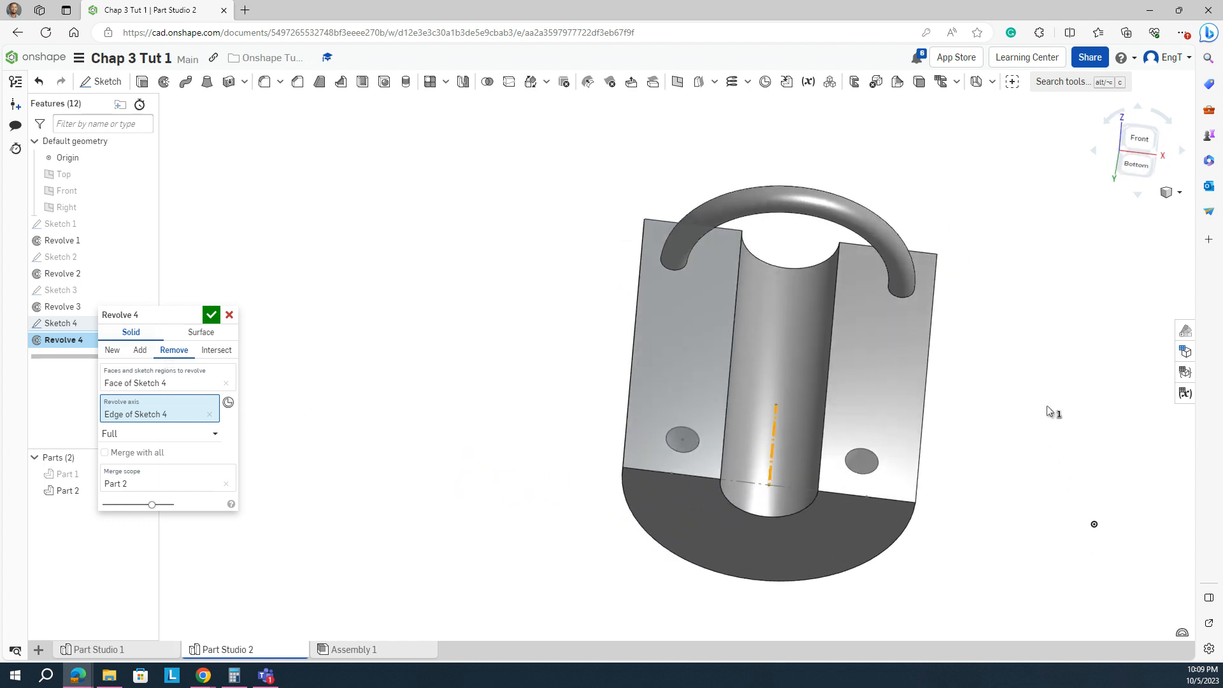
left_click(212, 315)
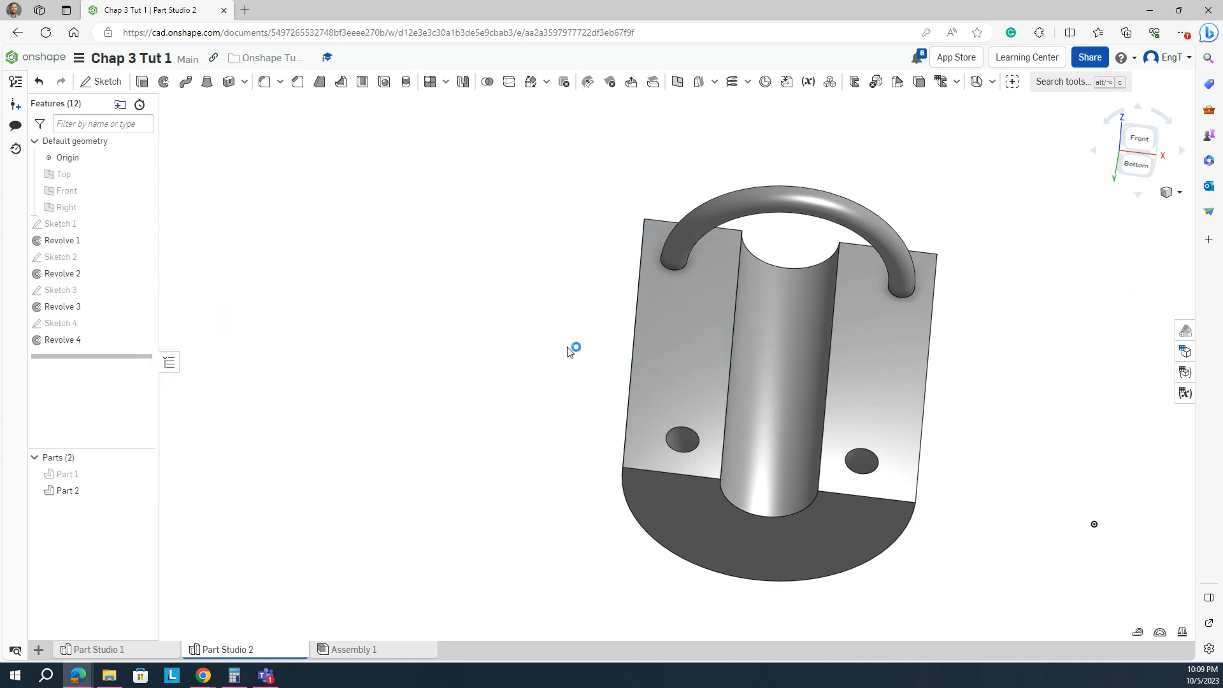
Display the part shaded with hidden edges and inspect the curved channel inside the half cylinder.
left_click(1169, 191)
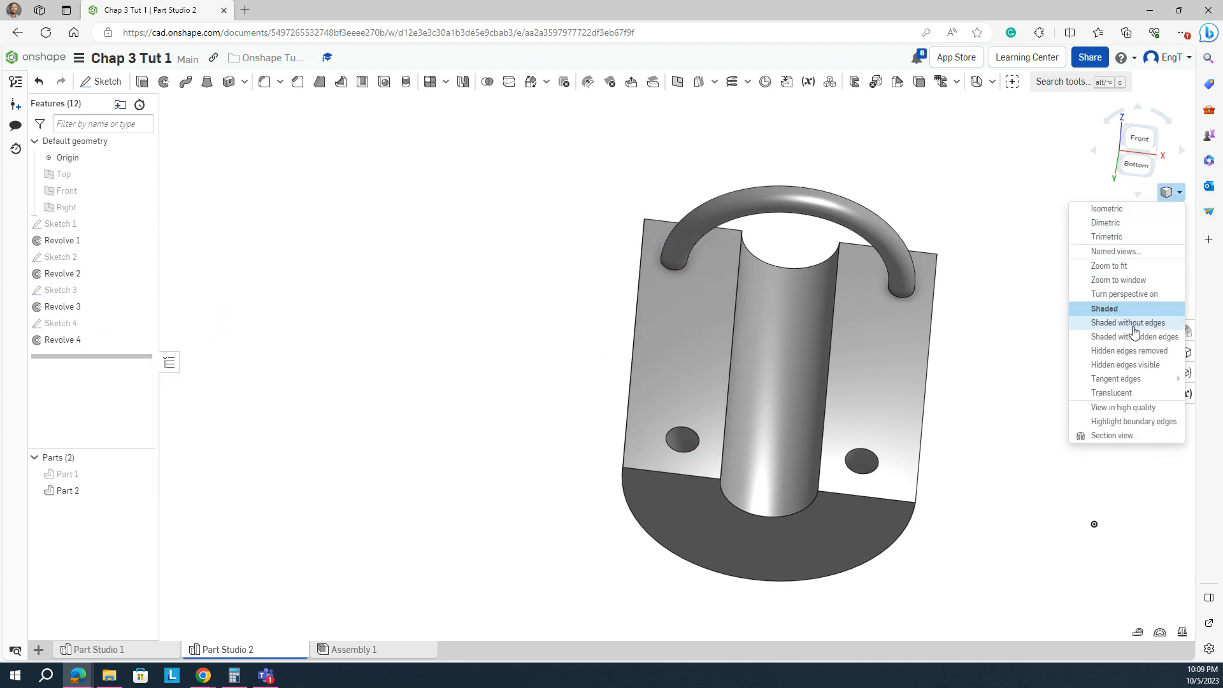
left_click(1133, 337)
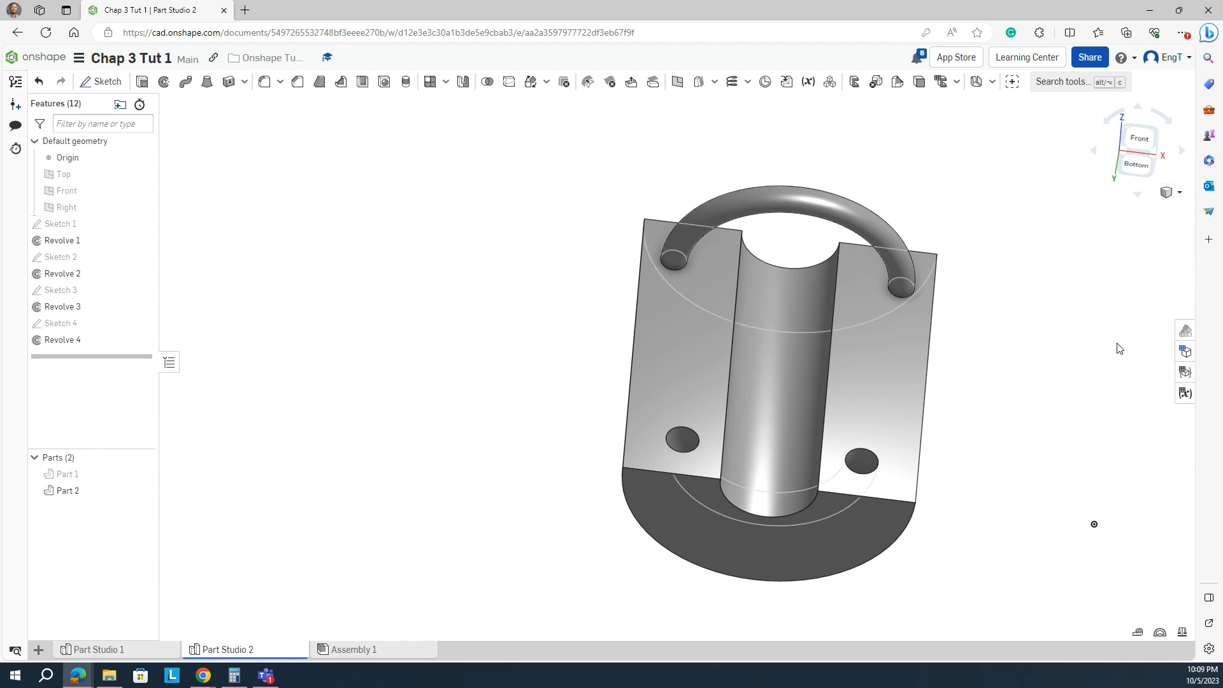
mouse_move(576, 474)
right_mouse_down()
mouse_move(555, 437)
mouse_move(524, 450)
mouse_move(546, 519)
mouse_move(514, 510)
mouse_move(503, 472)
mouse_move(518, 408)
mouse_move(518, 445)
mouse_move(598, 457)
mouse_move(566, 423)
mouse_move(511, 440)
mouse_move(537, 470)
mouse_move(556, 464)
right_mouse_up()
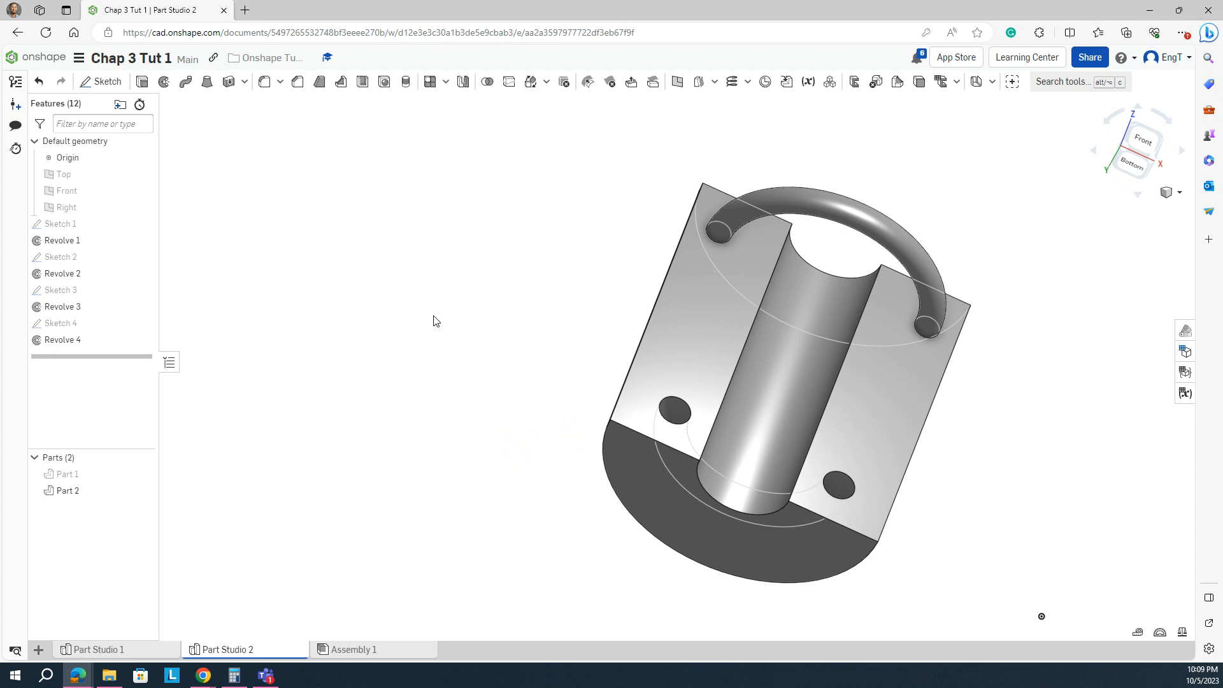
right_click_drag(478, 303, 410, 319)
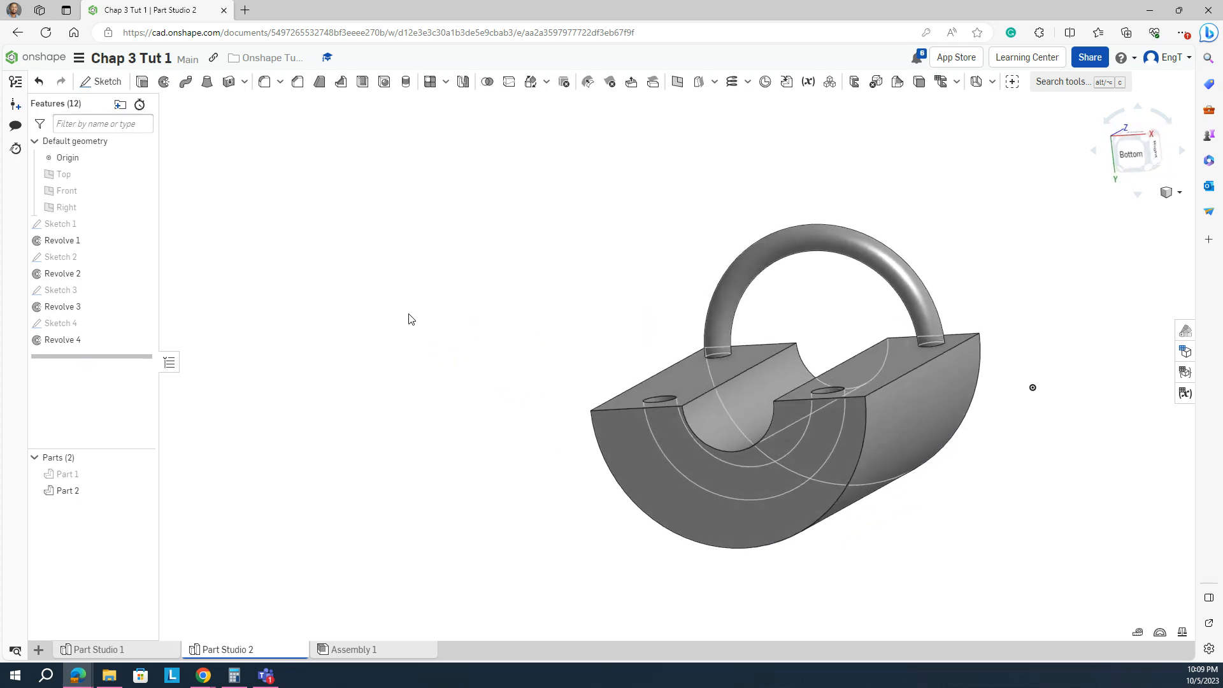